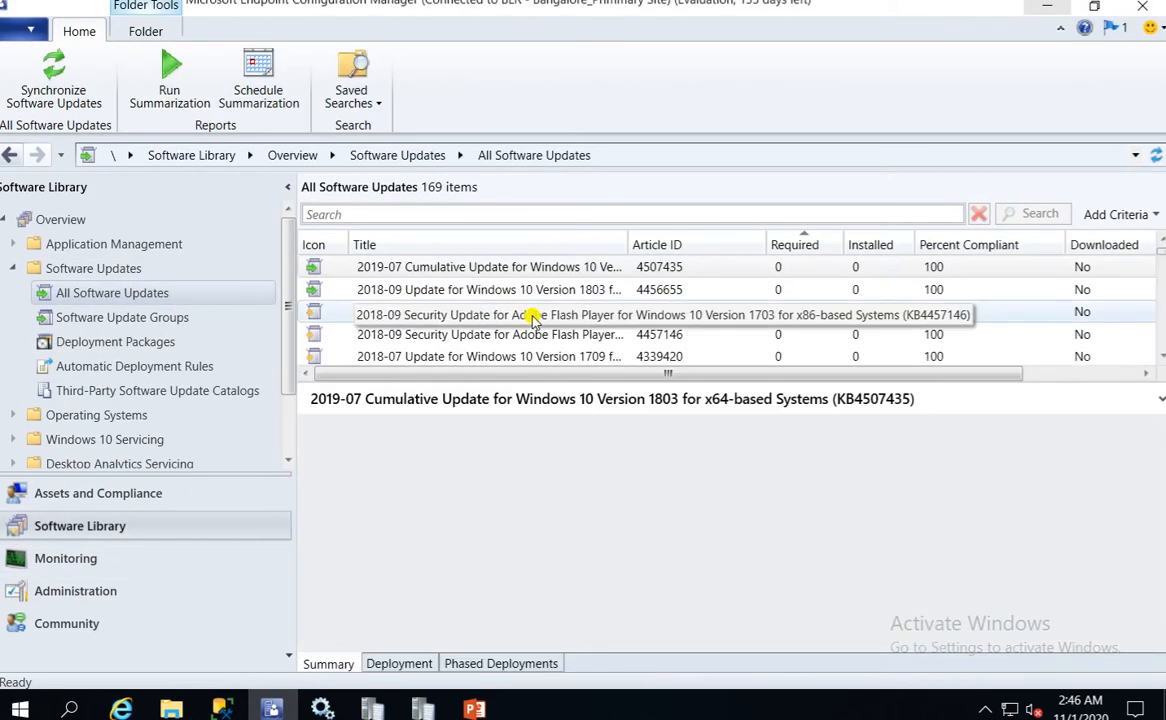
# Enlarge the All Software Updates list with a wider Title column, and start a site-wide synchronization of software updates
pyautogui.moveTo(617, 377); pyautogui.dragTo(604, 472)
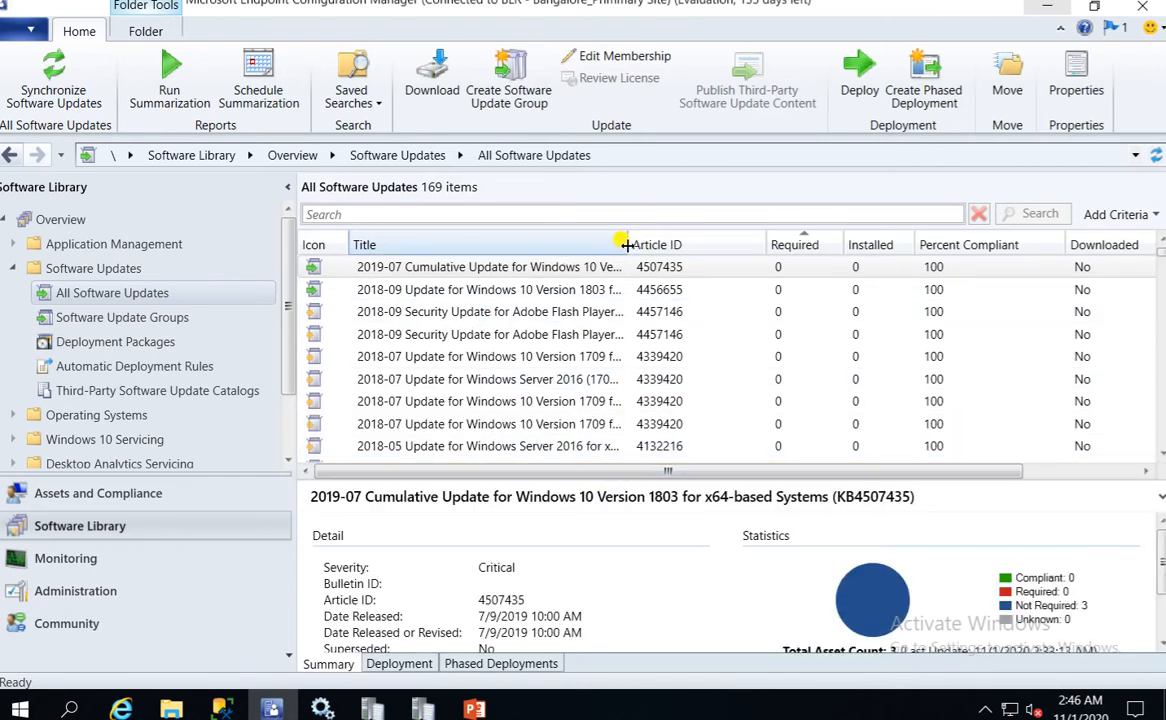
pyautogui.moveTo(628, 241); pyautogui.dragTo(737, 243)
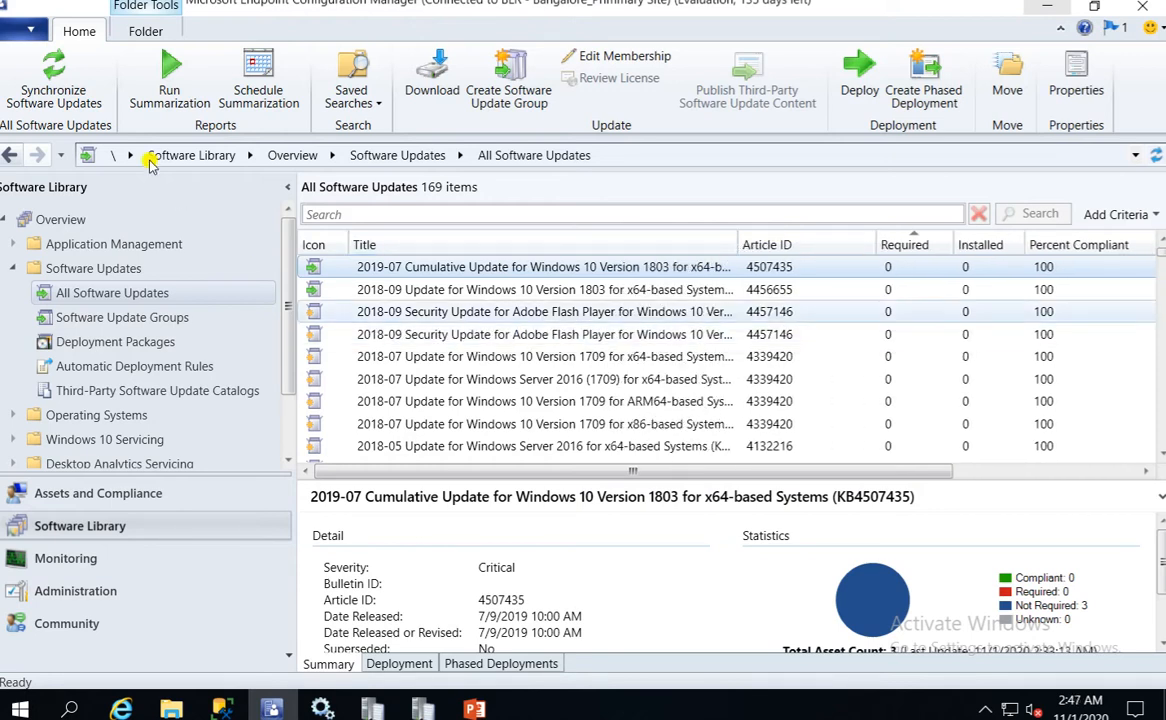
pyautogui.click(56, 87)
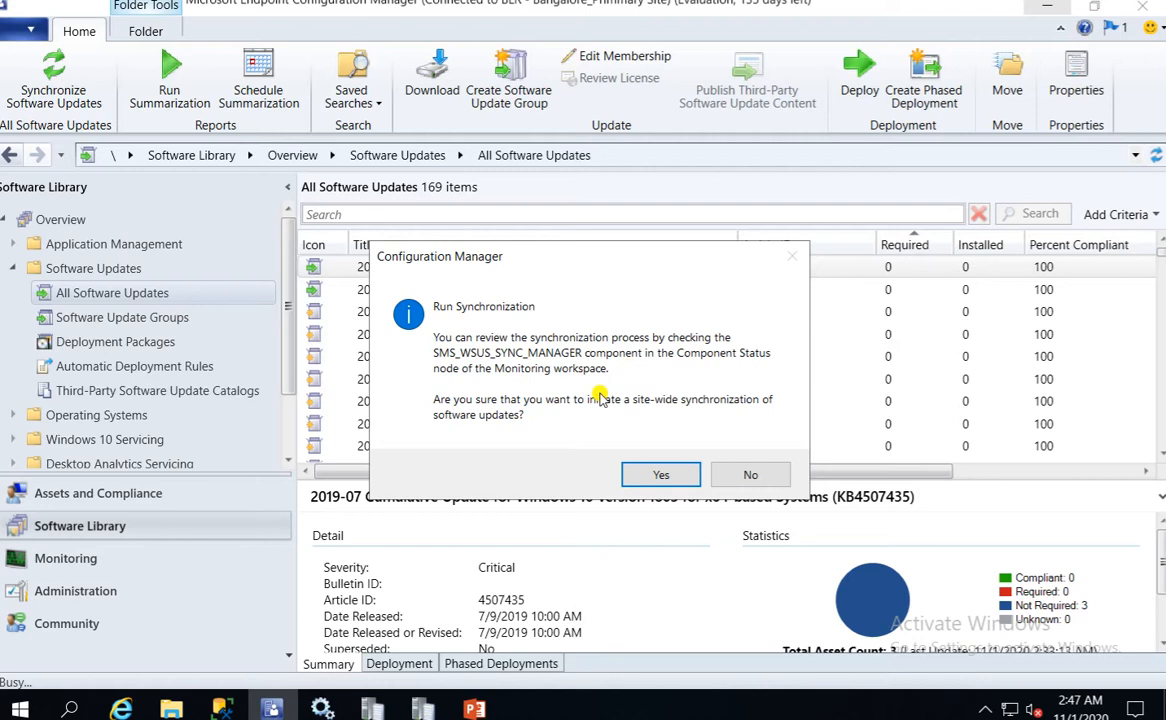
pyautogui.click(652, 475)
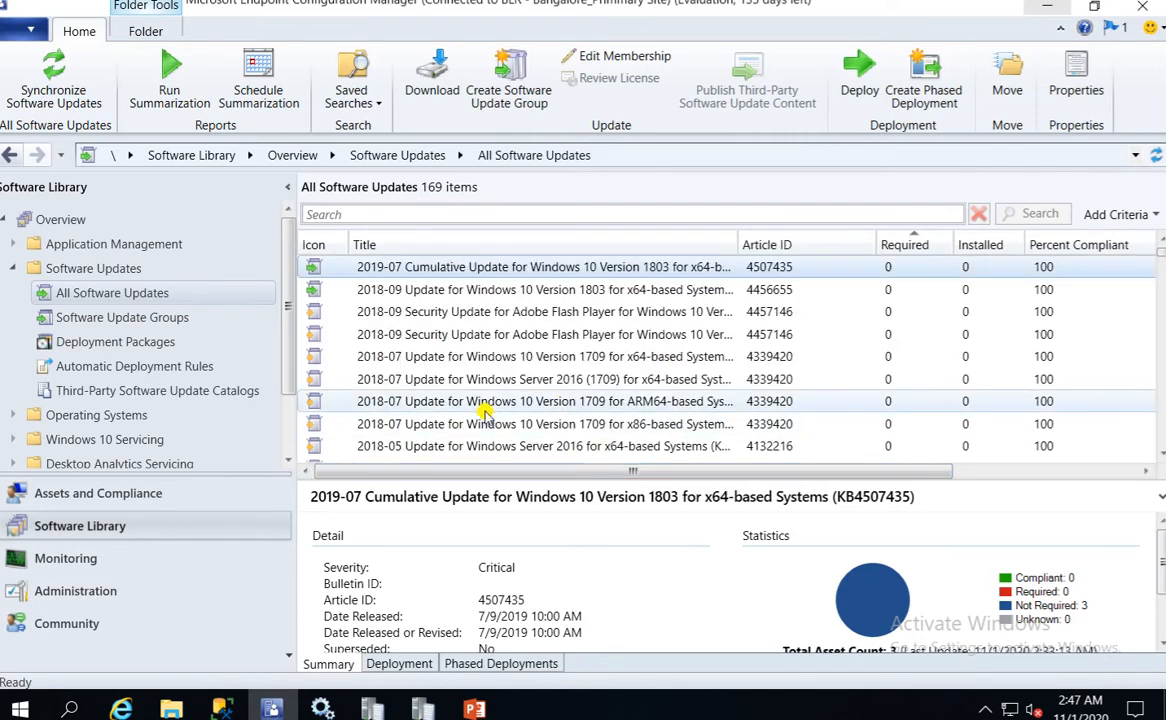
# Switch to the Configuration Manager Trace Log Tool and examine the wsyncmgr.log entries from the inbox wakeup through the active SUP detection
pyautogui.click(373, 708)
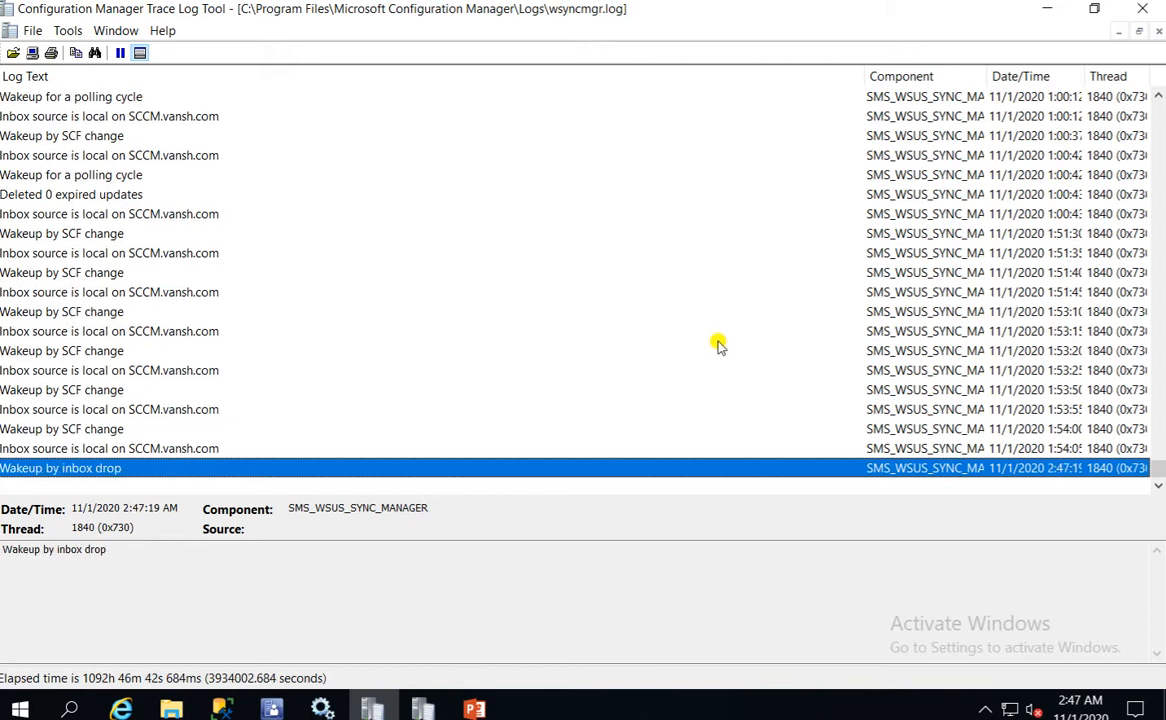
pyautogui.click(148, 409)
pyautogui.click(143, 449)
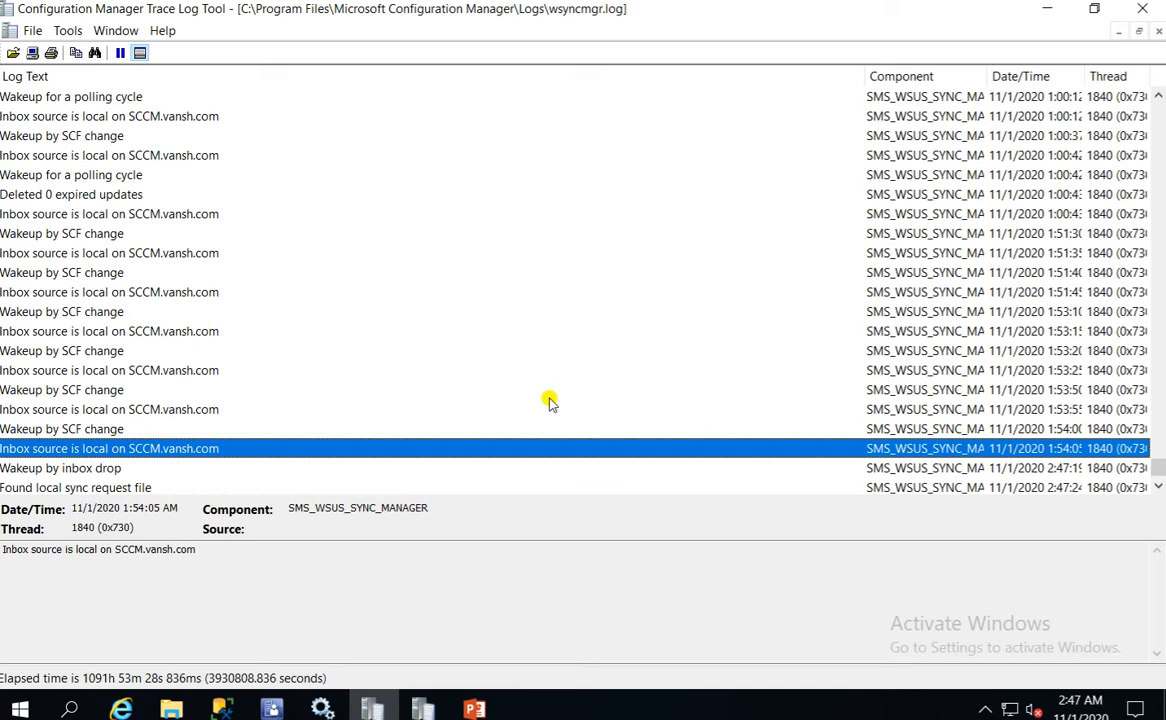
pyautogui.press('Down')
pyautogui.press('Down')
pyautogui.press('Down')
pyautogui.press('Down')
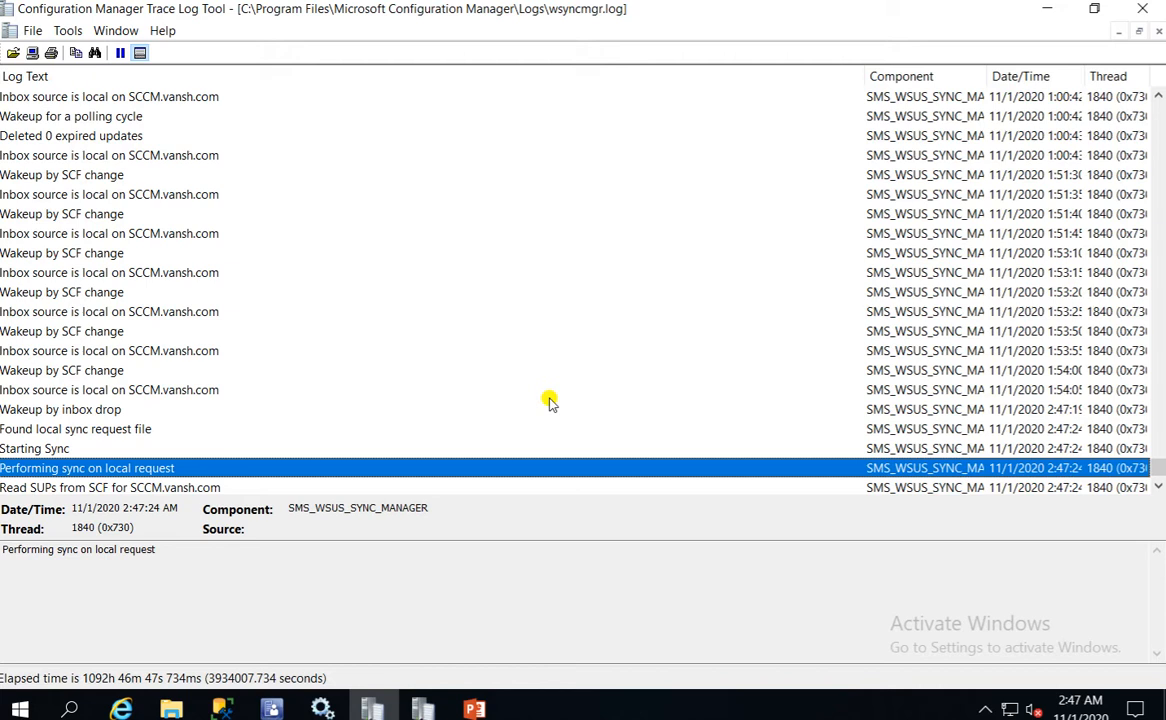
pyautogui.press('Down')
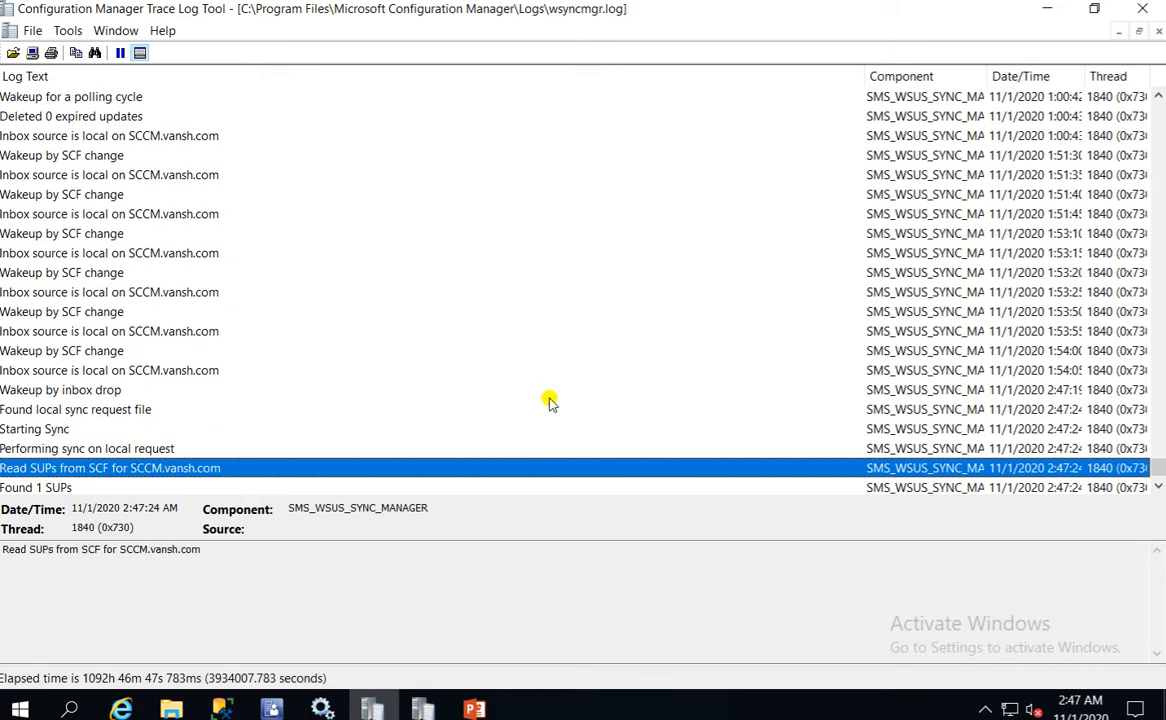
pyautogui.press('Up')
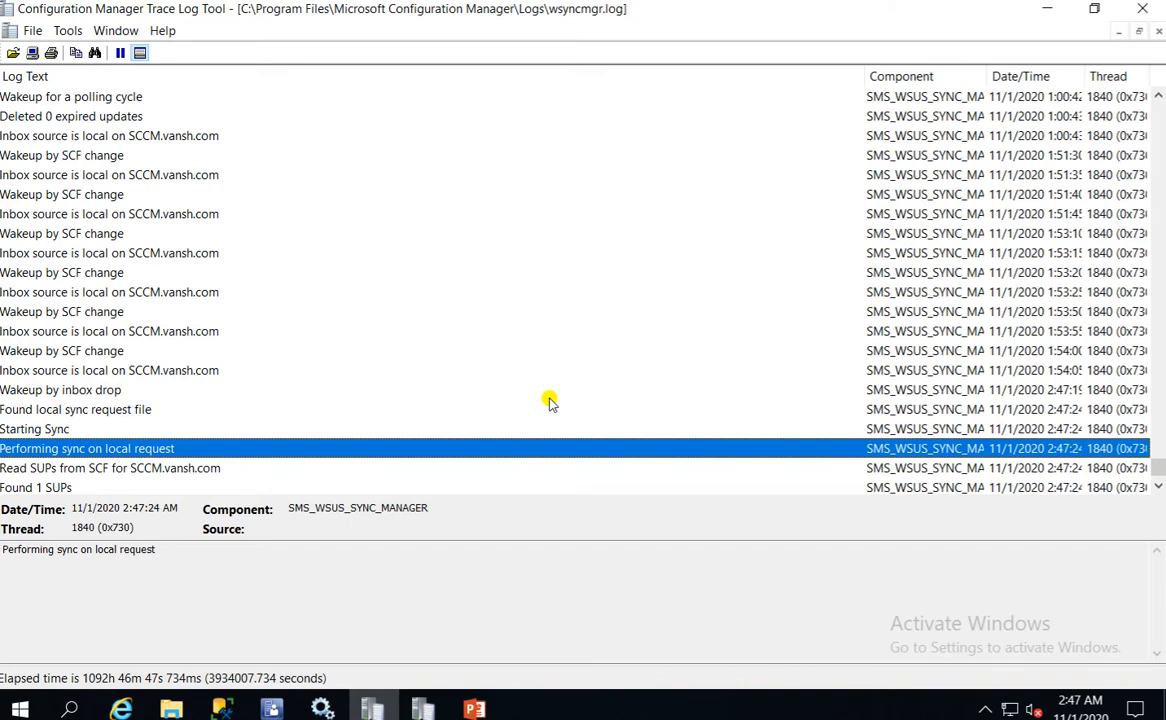
pyautogui.press('Down')
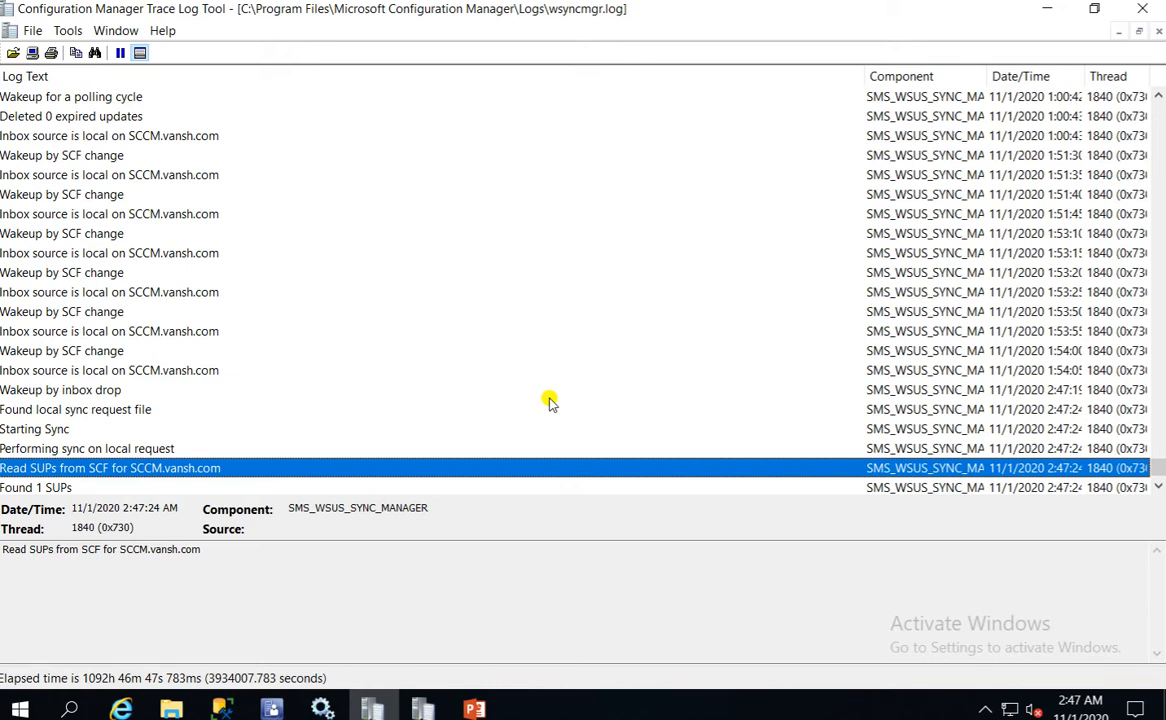
pyautogui.press('Up')
pyautogui.press('Down')
pyautogui.press('Down')
pyautogui.press('Down')
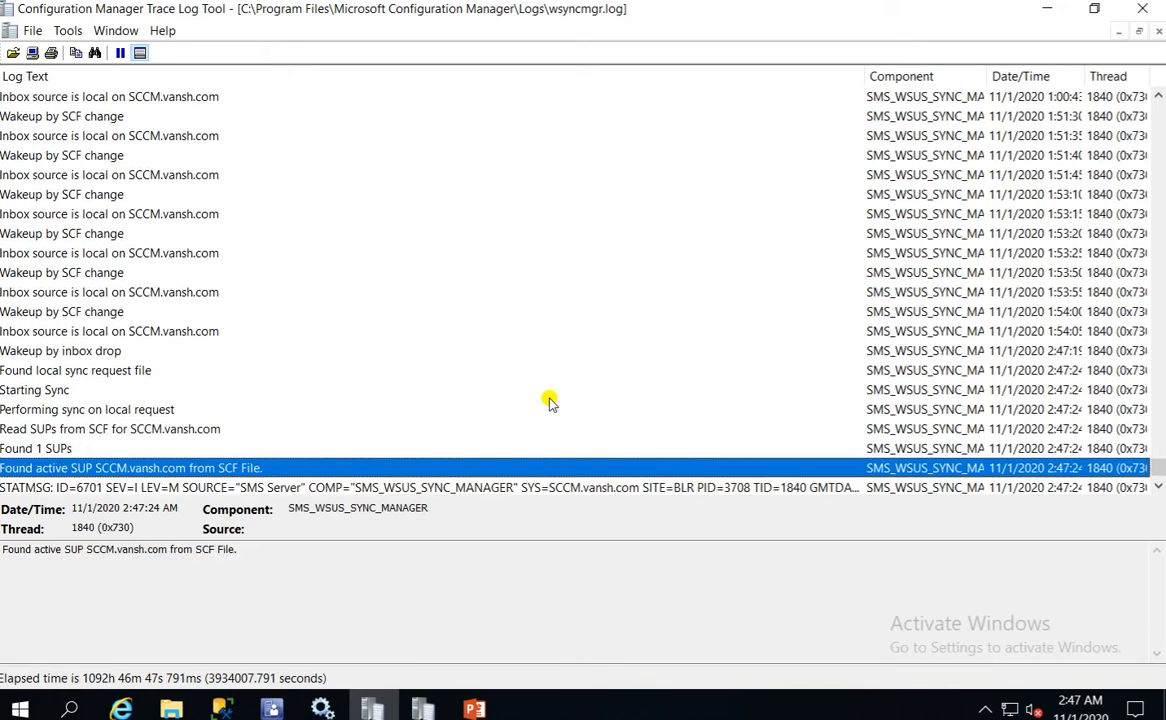
pyautogui.press('Up')
pyautogui.press('Down')
pyautogui.press('Down')
pyautogui.press('Down')
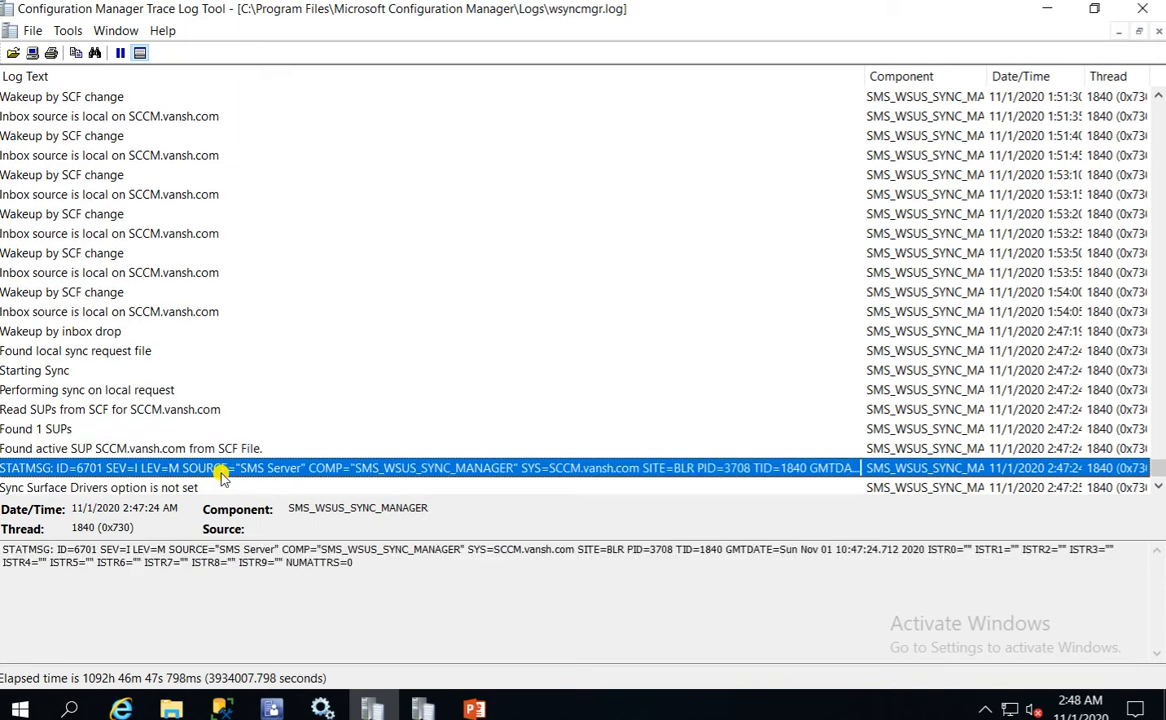
# Step through the wsyncmgr.log entries covering the default WSUS server, its port URL and the category synchronization
pyautogui.press('Down')
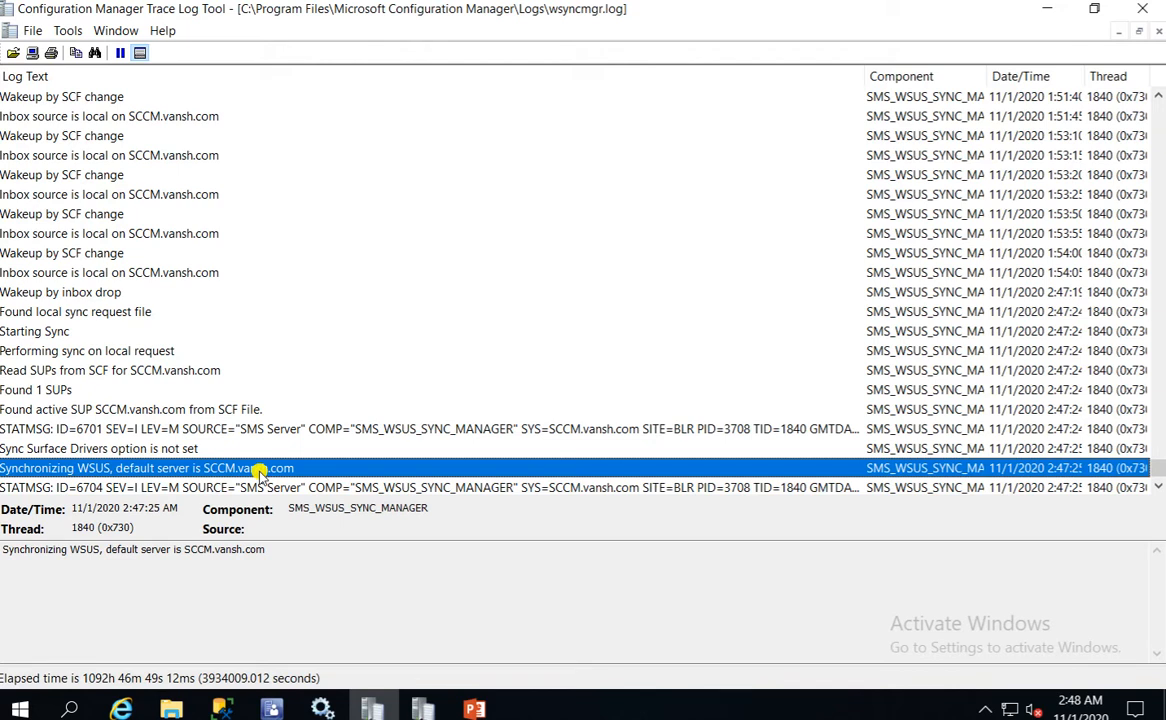
pyautogui.press('Down')
pyautogui.press('Down')
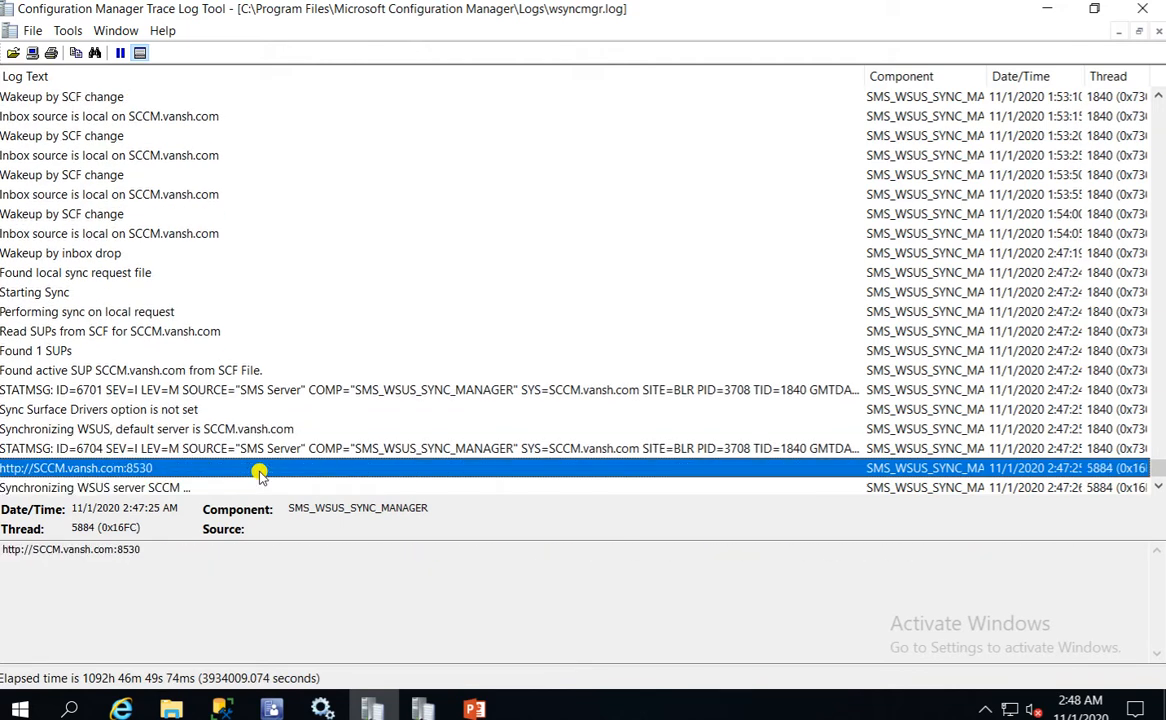
pyautogui.press('Down')
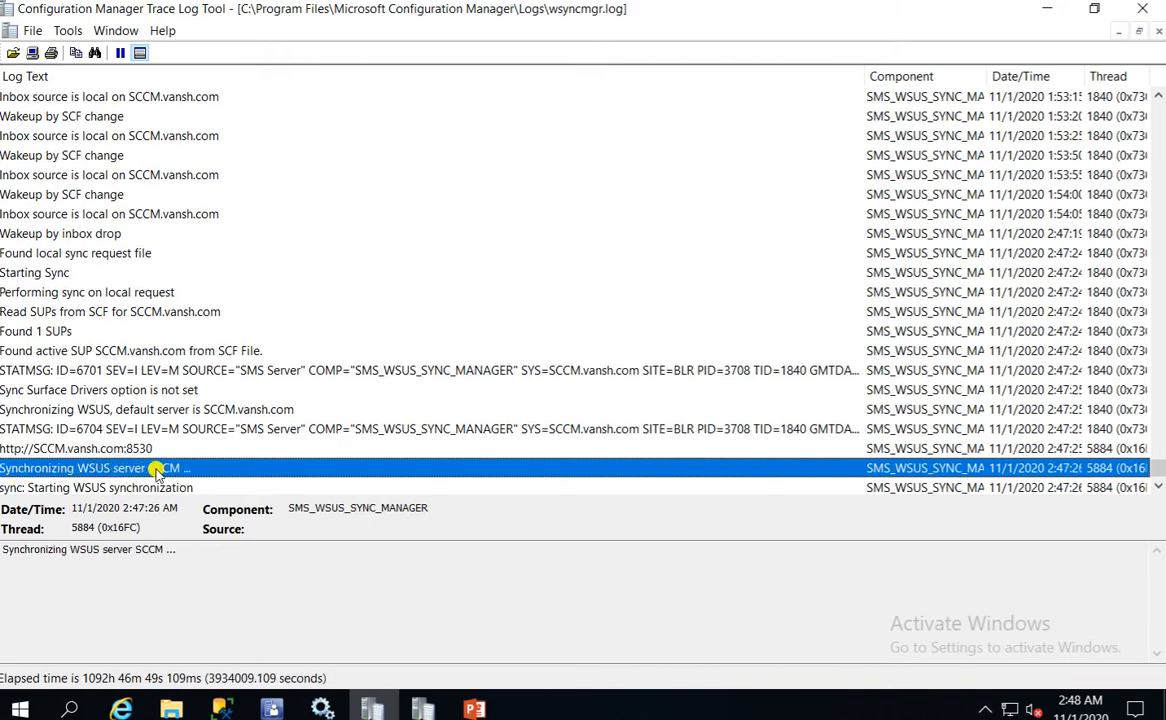
pyautogui.press('Down')
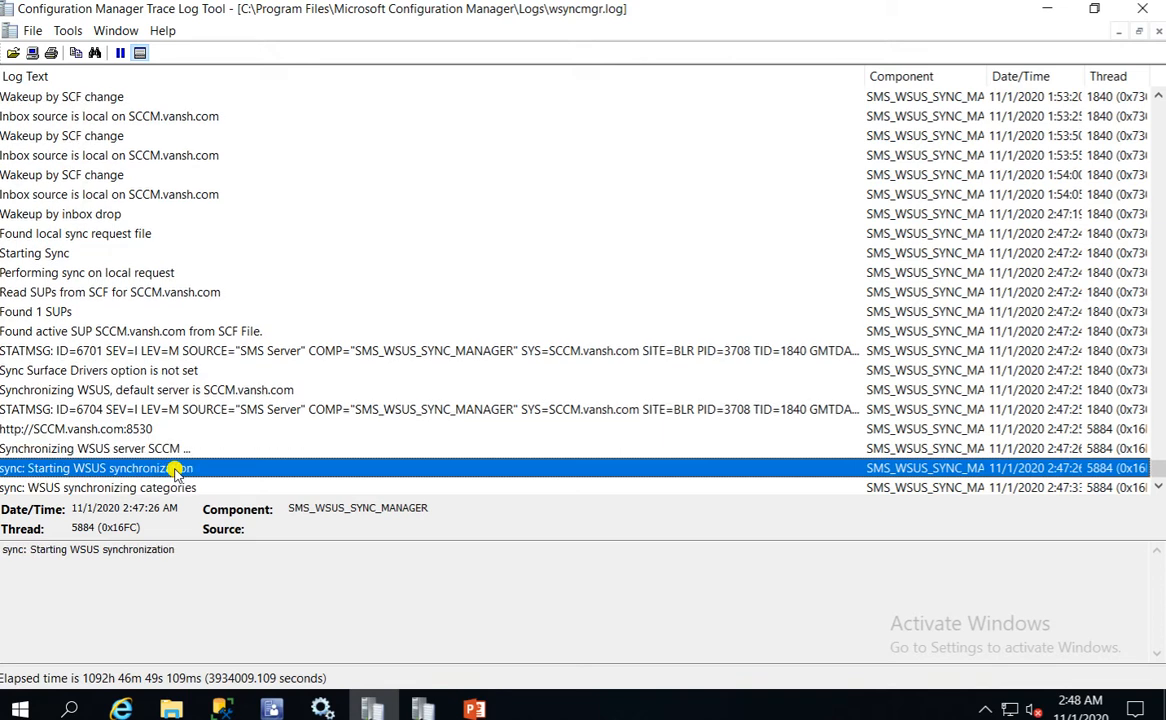
pyautogui.press('Down')
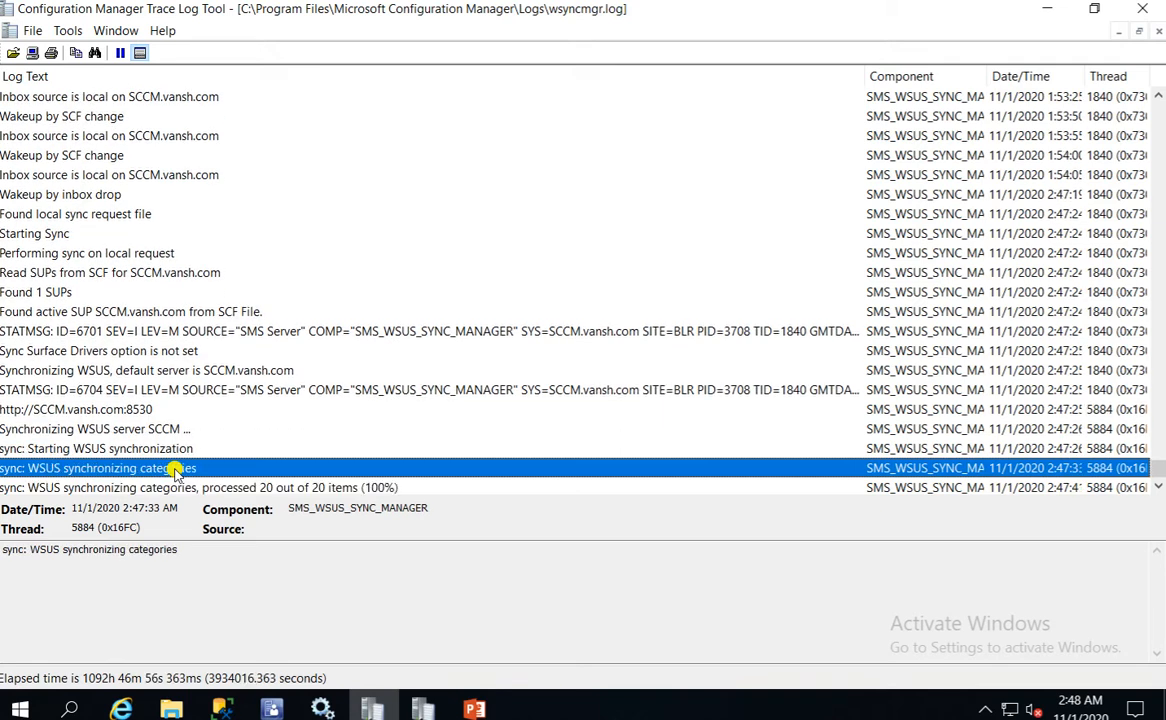
pyautogui.press('Down')
pyautogui.press('Up')
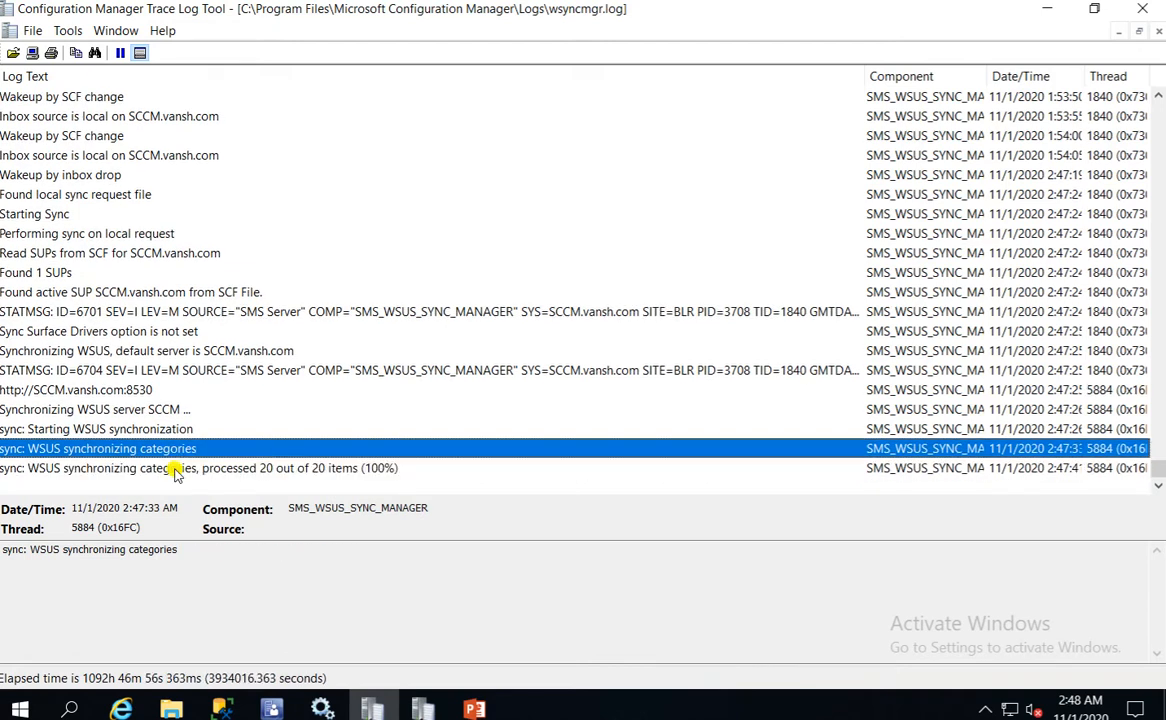
pyautogui.press('Down')
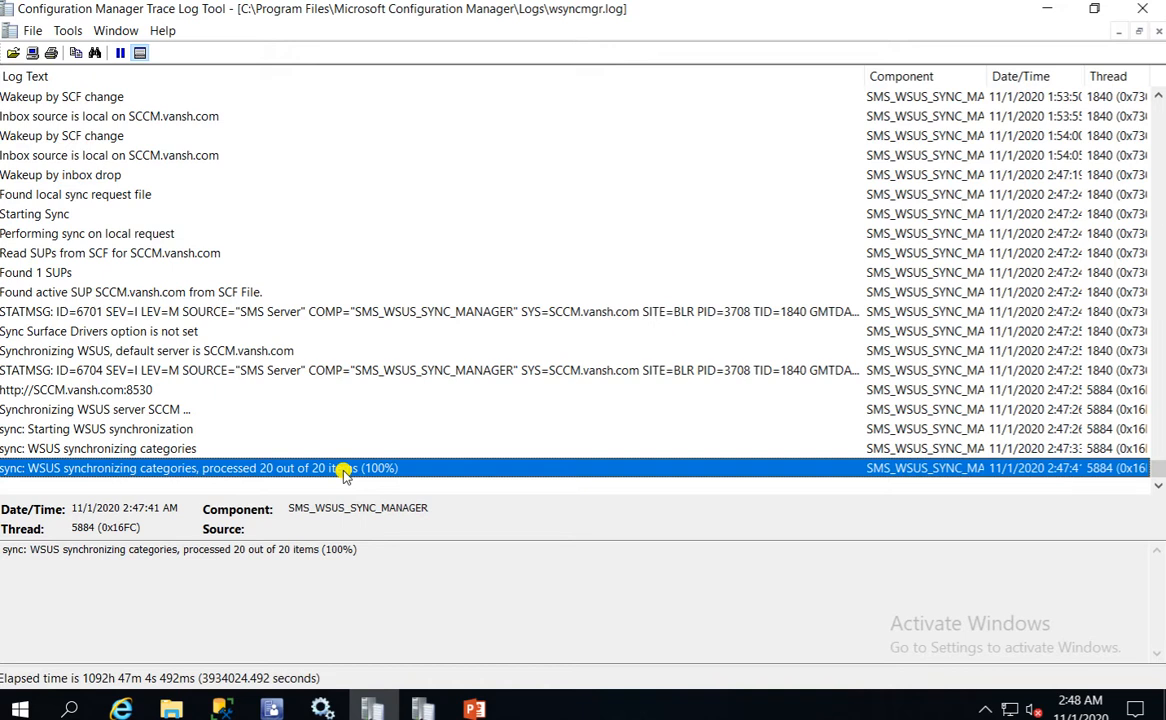
# Review the log entries again between the WSUS server URL and the processed categories line
pyautogui.click(154, 447)
pyautogui.click(148, 428)
pyautogui.click(125, 409)
pyautogui.click(117, 389)
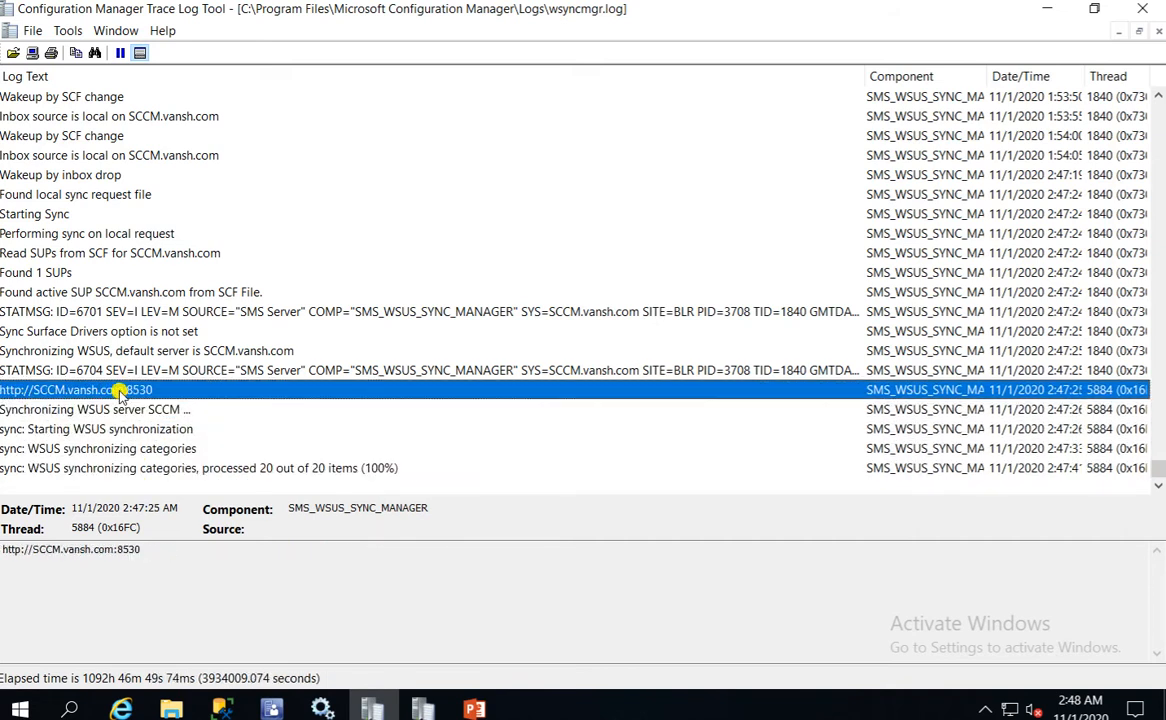
pyautogui.click(189, 469)
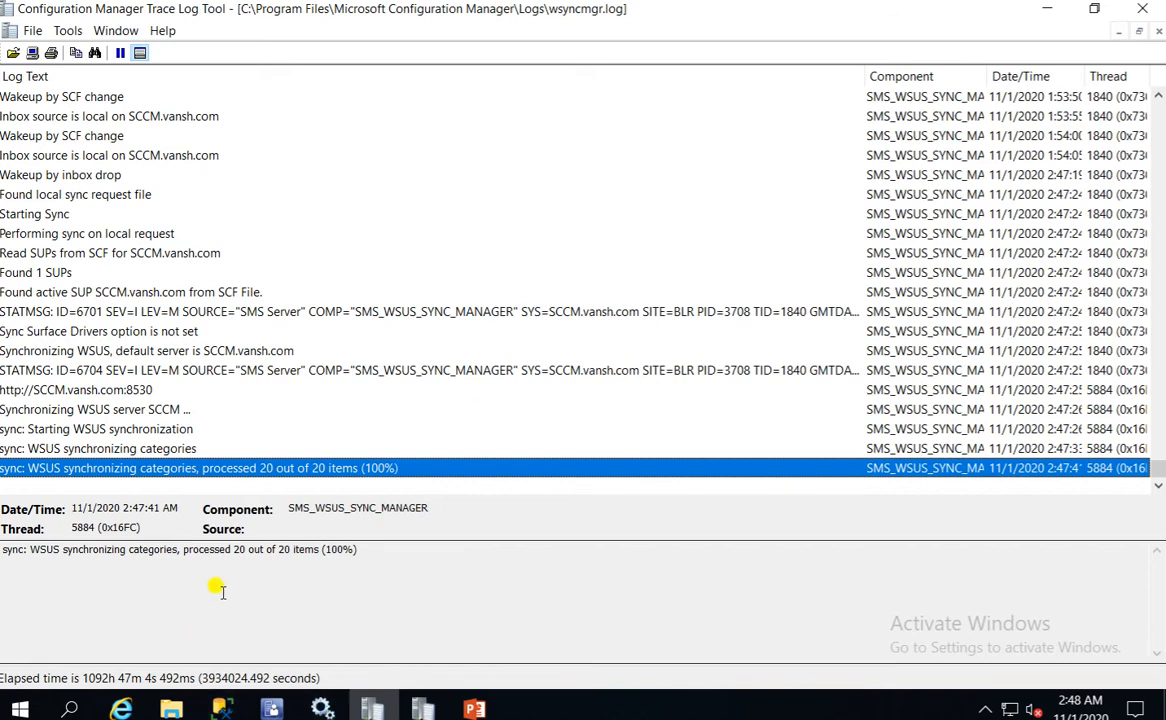
pyautogui.click(166, 412)
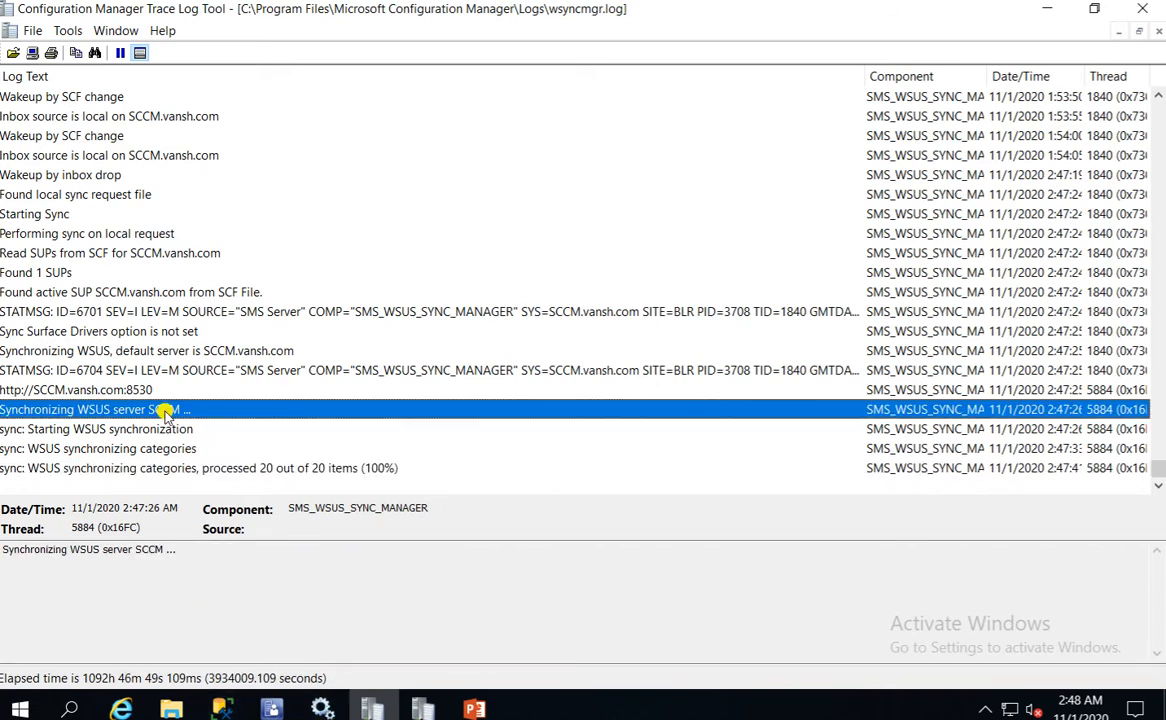
# Search the system for "wsus" and launch Windows Server Update Services
pyautogui.press('super')
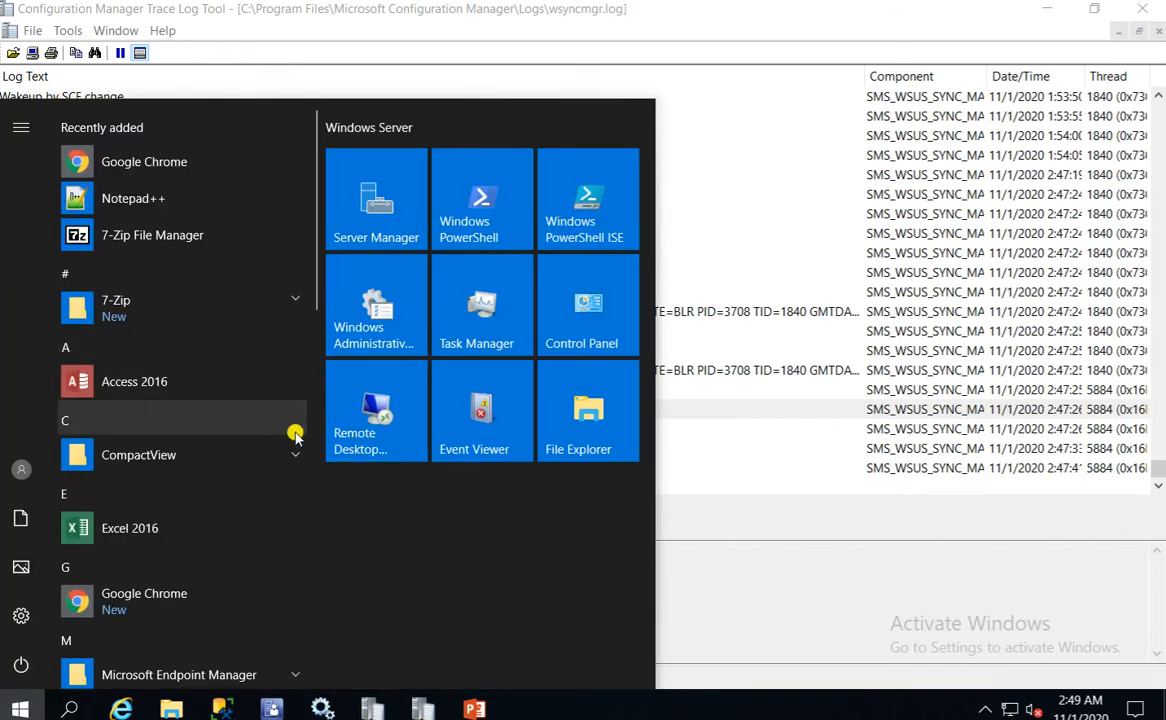
pyautogui.write('w')
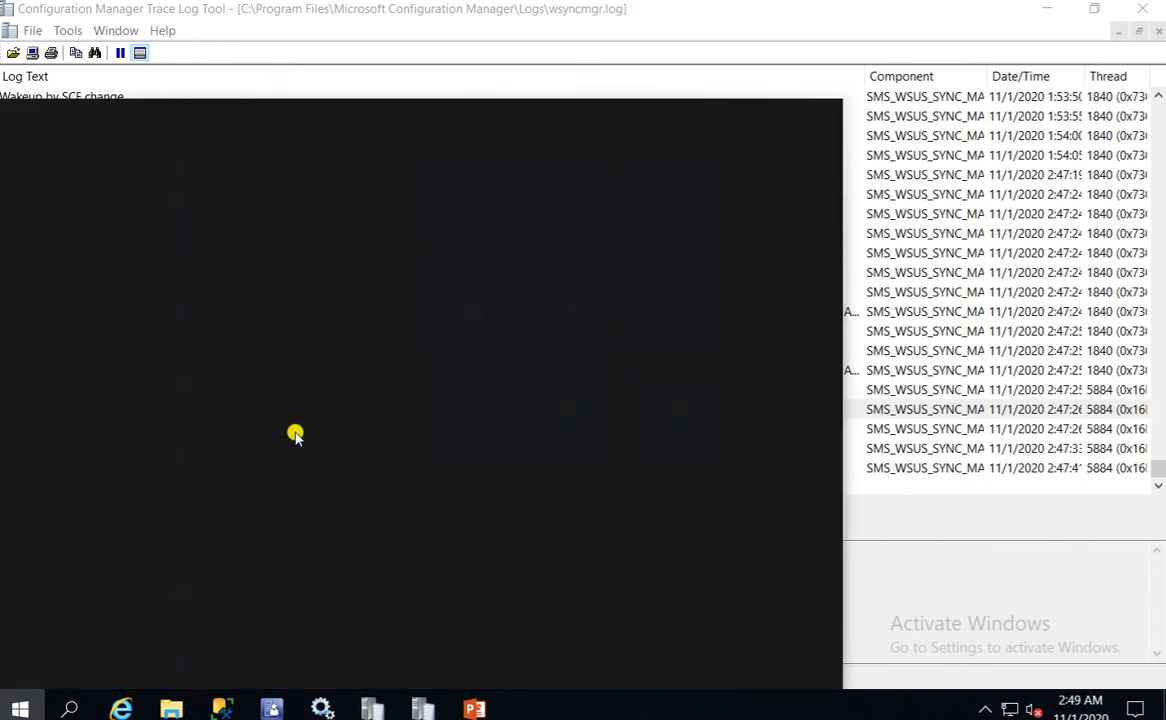
pyautogui.write('sus')
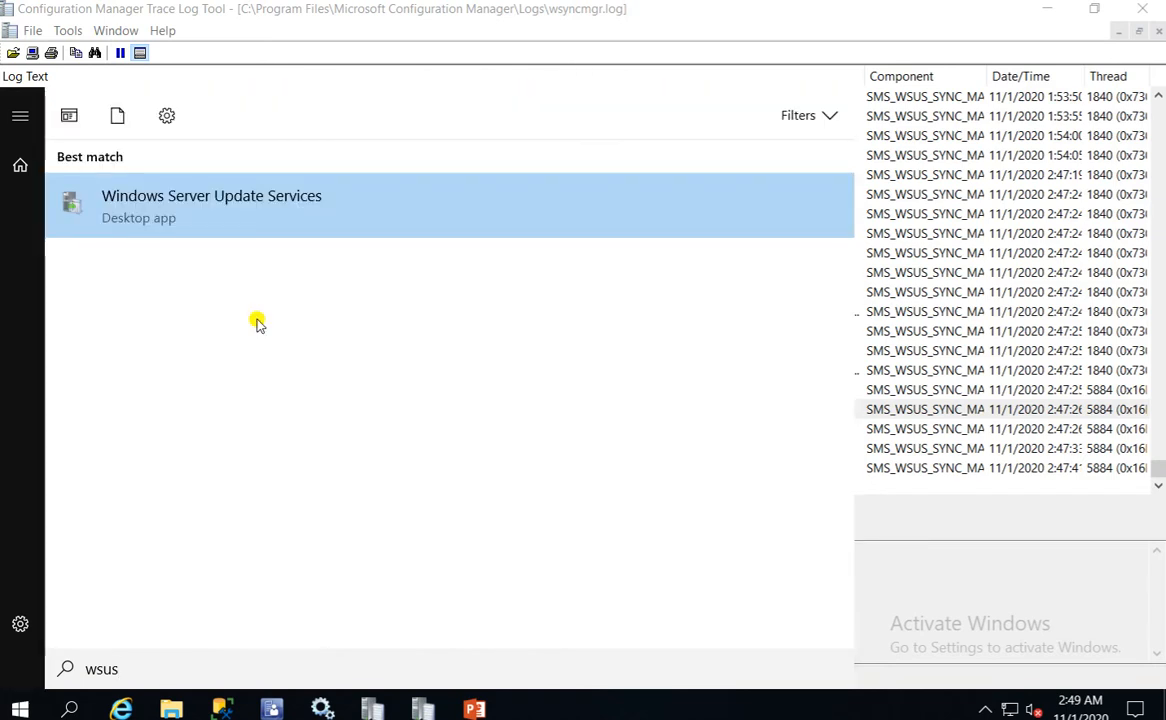
pyautogui.click(189, 211)
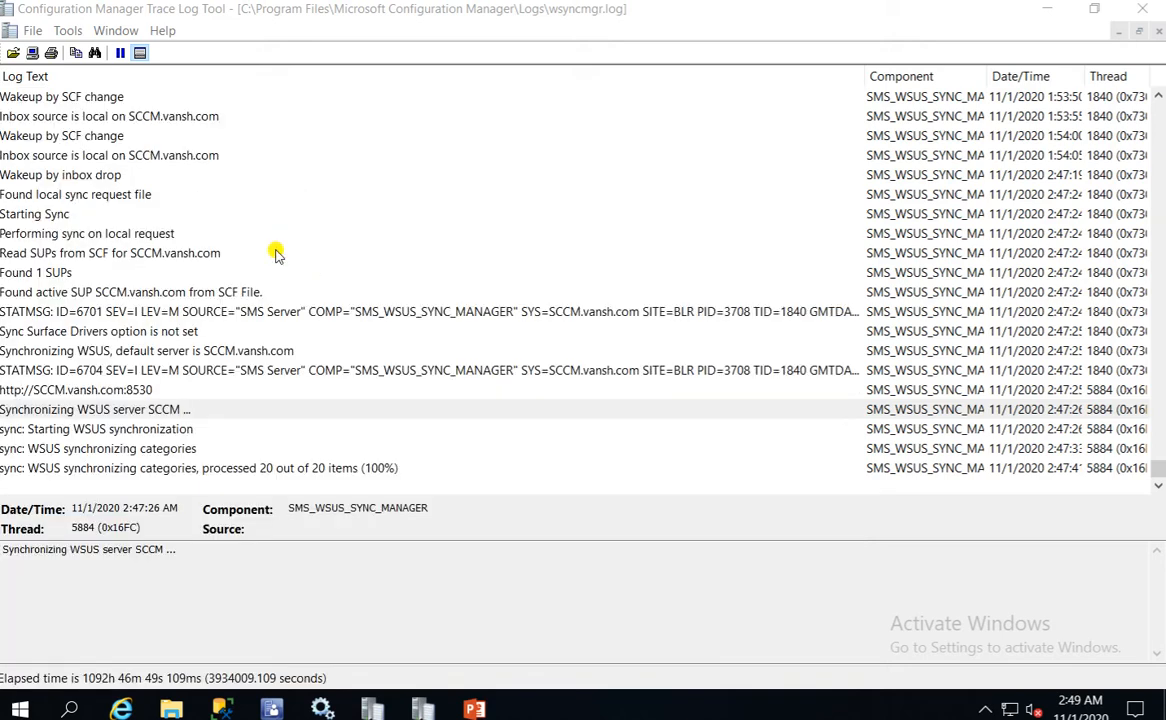
pyautogui.click(160, 428)
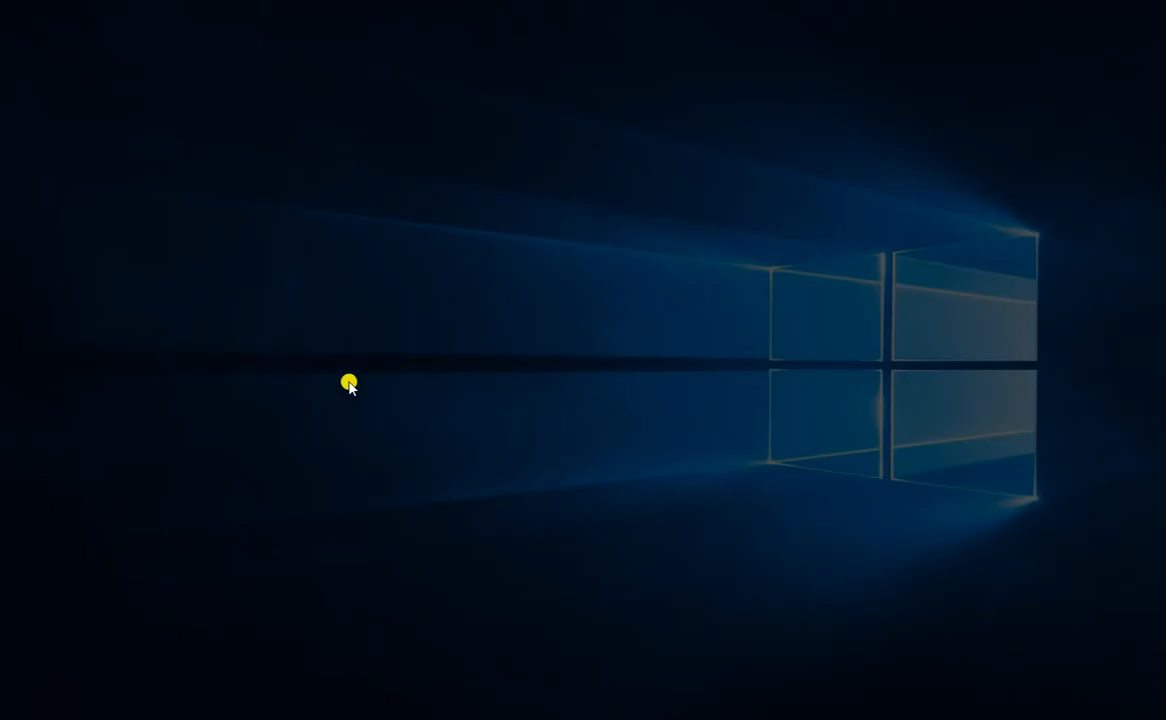
pyautogui.click(505, 483)
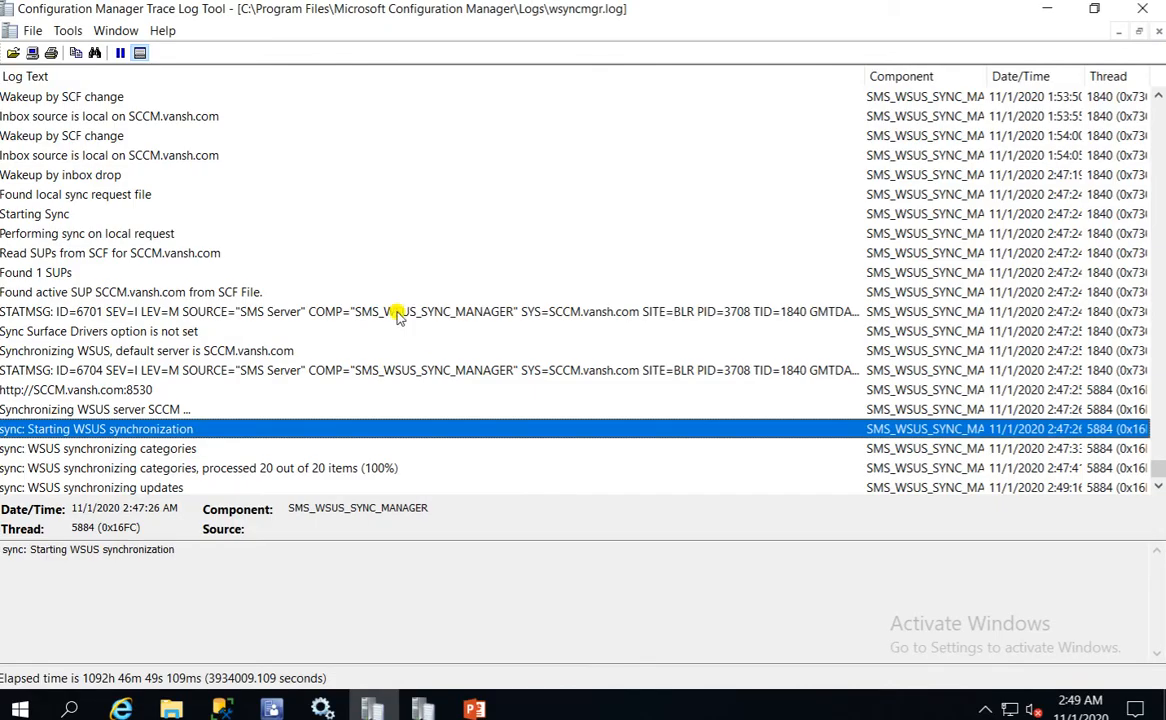
# Recheck the log entries for the start of WSUS synchronization and the category synchronization
pyautogui.click(215, 467)
pyautogui.click(156, 448)
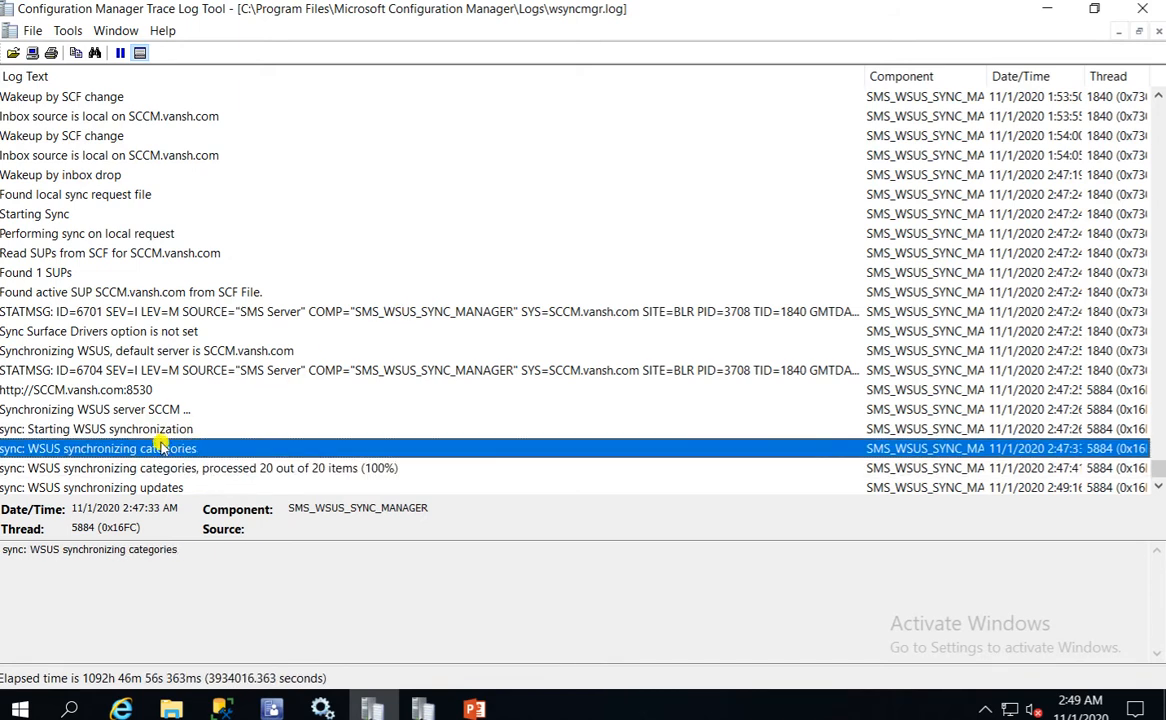
pyautogui.click(148, 428)
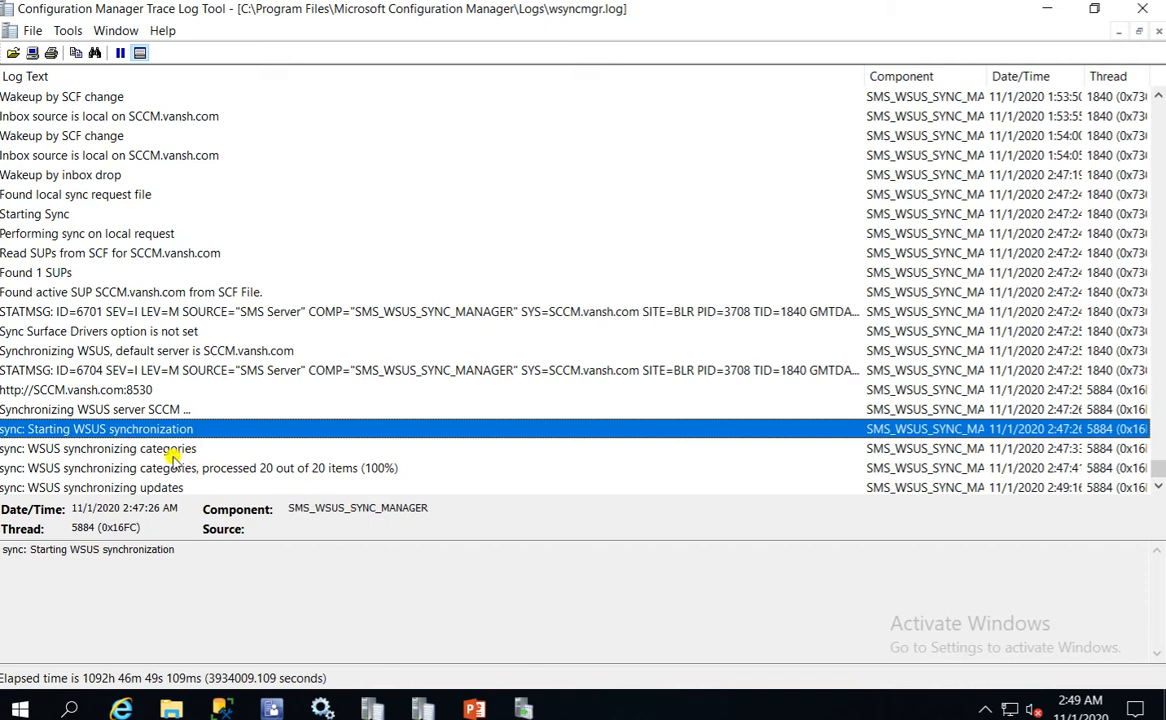
# Switch to the Update Services console, expand the SCCM server node and refresh its synchronization status
pyautogui.click(527, 708)
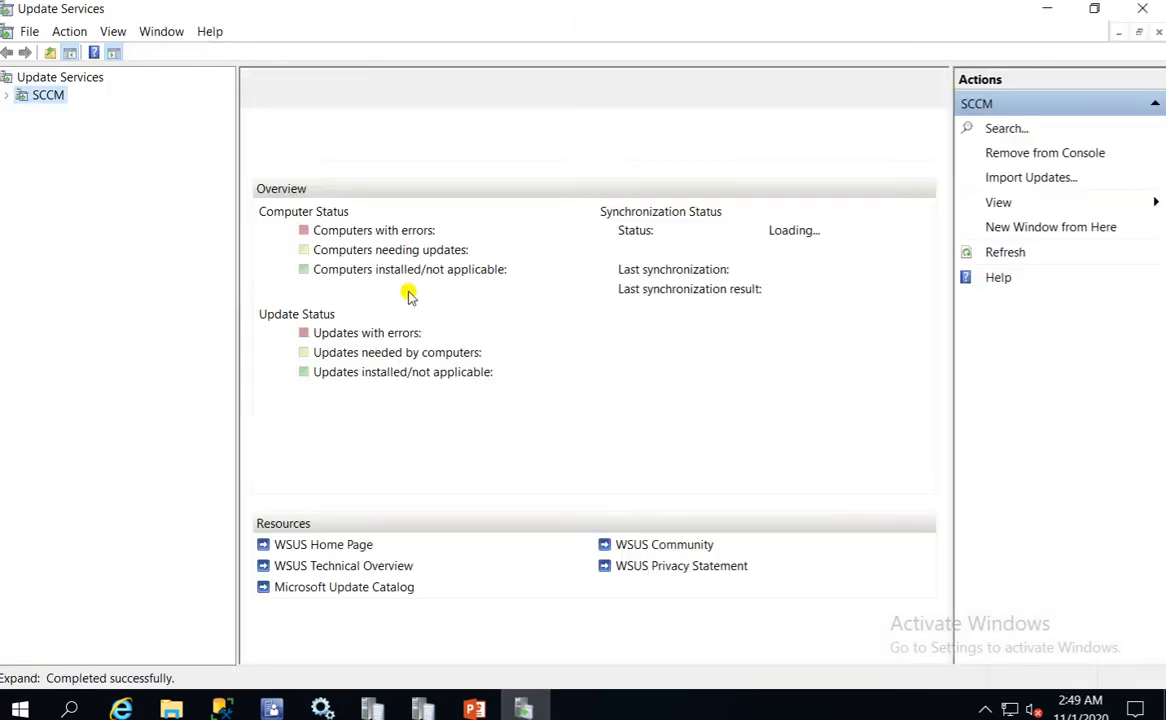
pyautogui.click(8, 95)
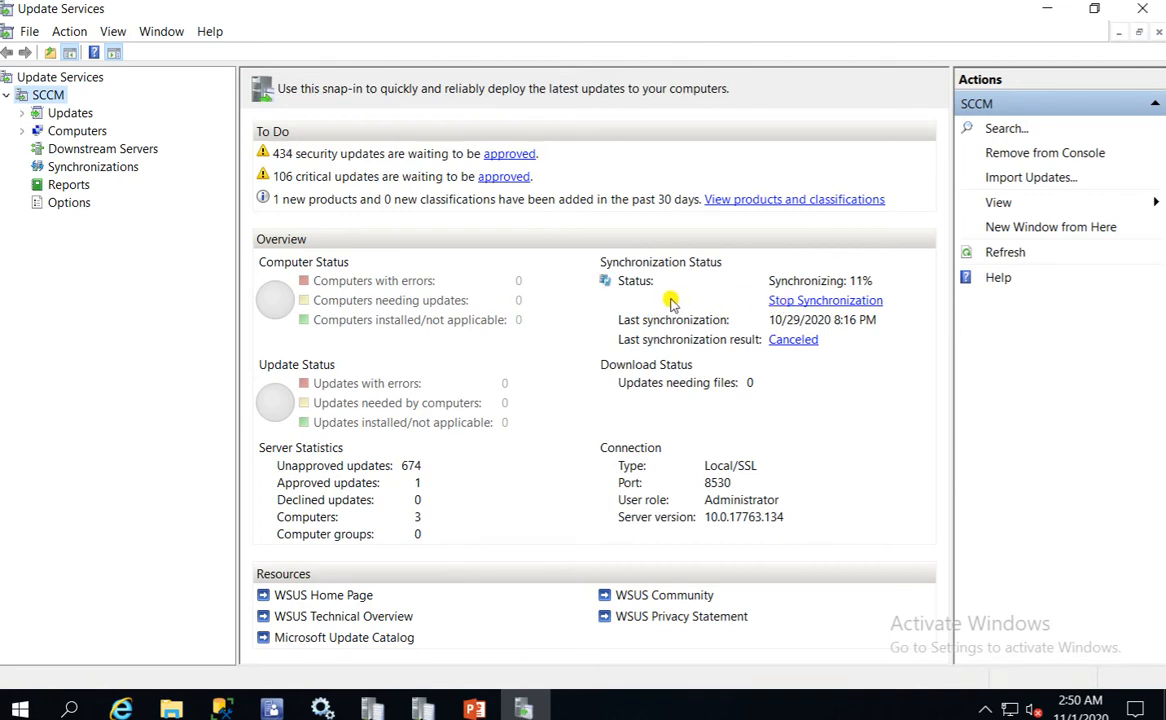
pyautogui.click(1002, 252)
# Return to wsyncmgr.log in the Trace Log Tool and examine the progress entries for synchronizing categories and updates
pyautogui.click(427, 703)
pyautogui.click(341, 642)
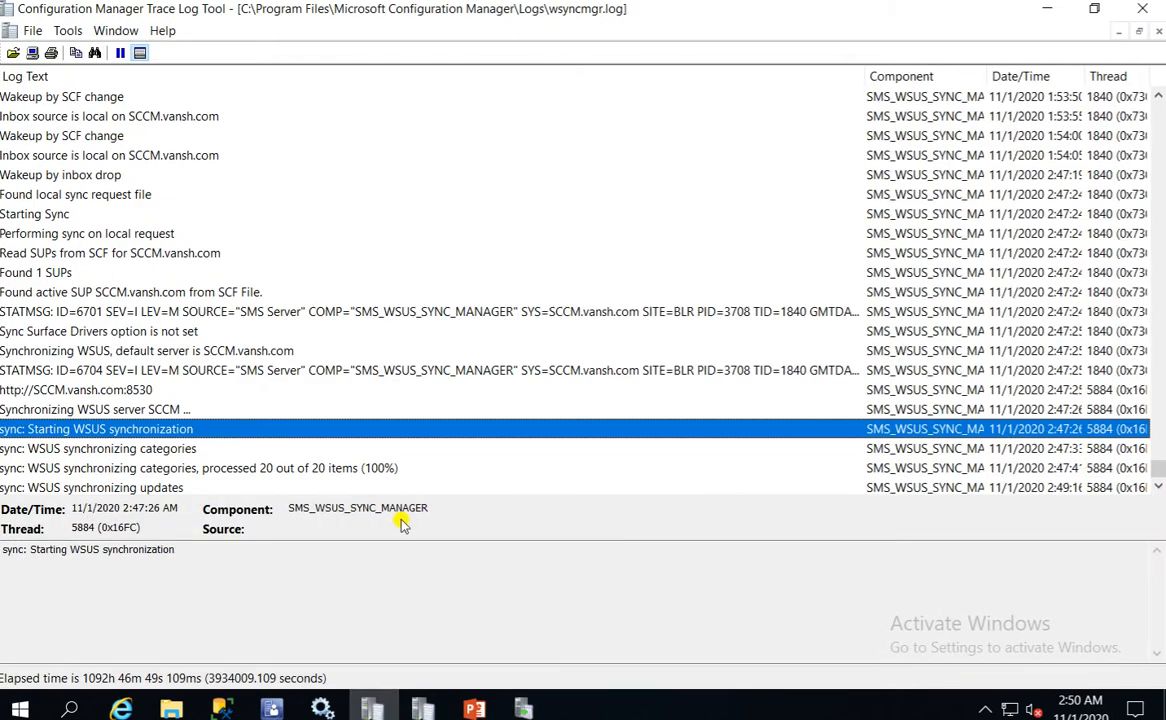
pyautogui.click(112, 449)
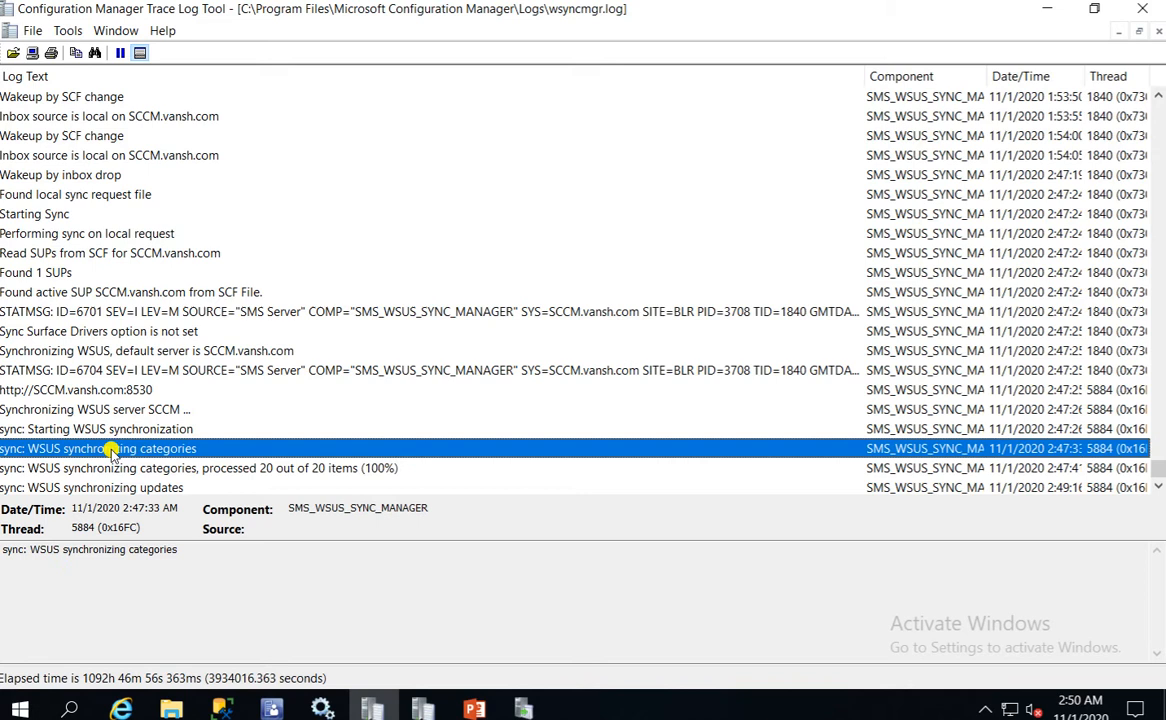
pyautogui.press('Down')
pyautogui.press('Down')
pyautogui.press('Down')
pyautogui.press('Up')
pyautogui.press('Up')
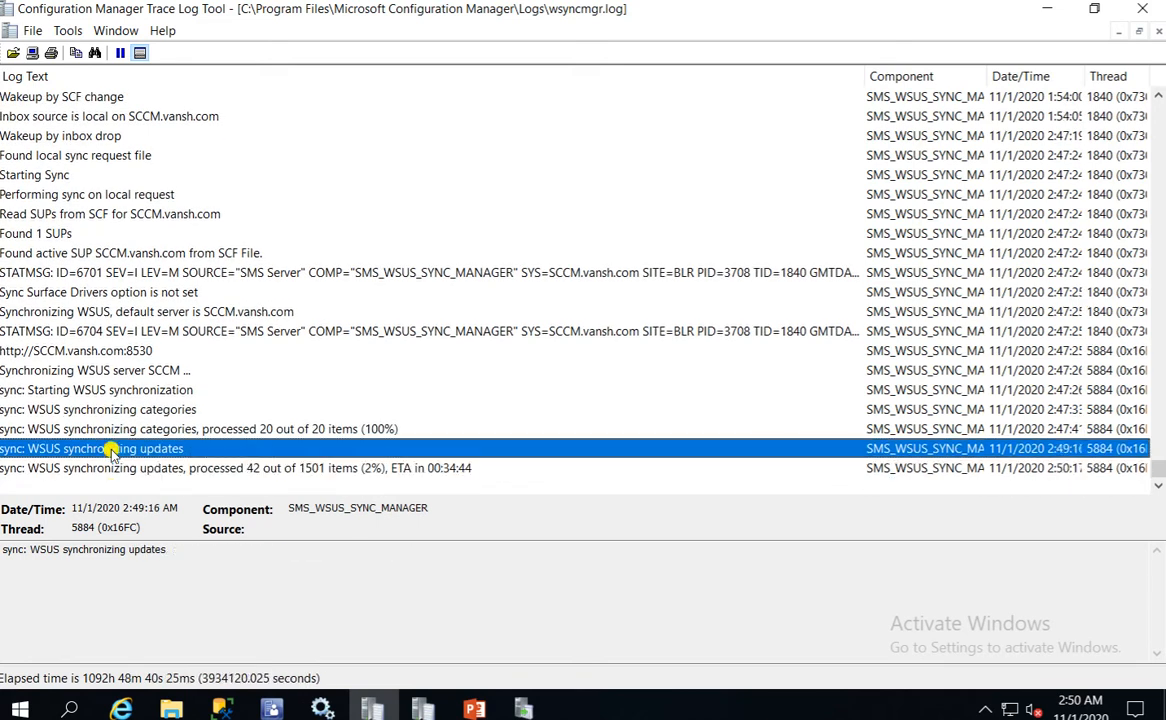
# Examine the wsyncmgr.log entries for category synchronization and the latest progress of synchronizing updates
pyautogui.press('Down')
pyautogui.press('Down')
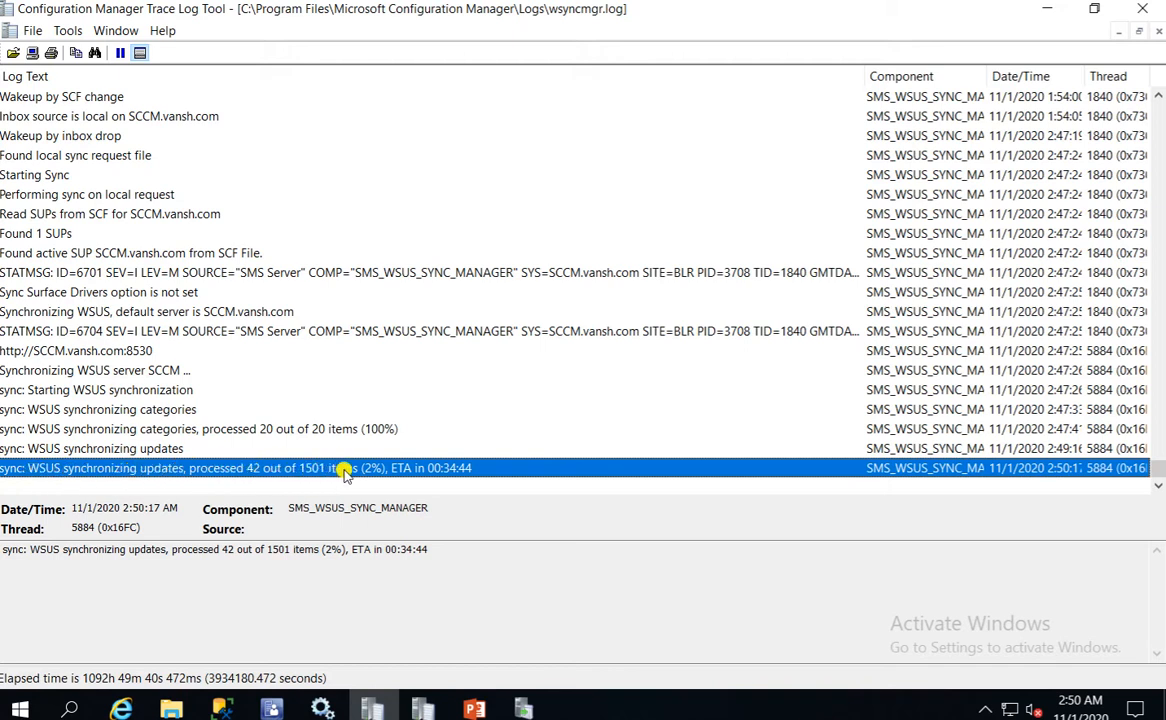
pyautogui.click(290, 428)
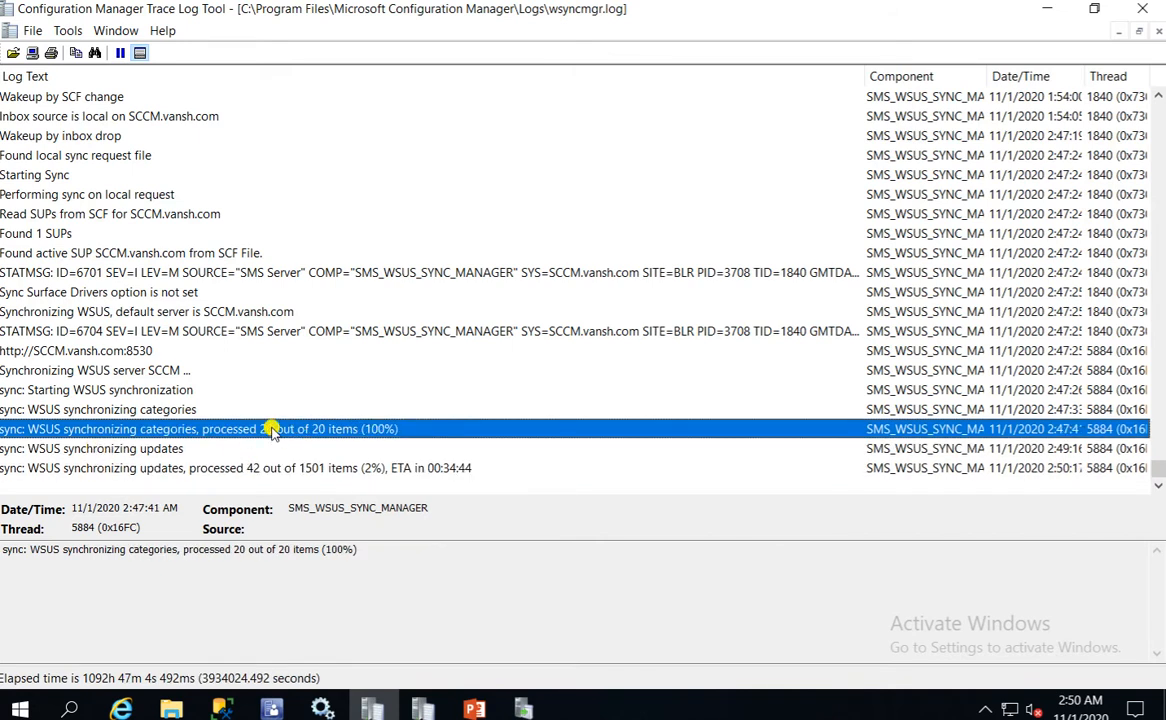
pyautogui.click(205, 467)
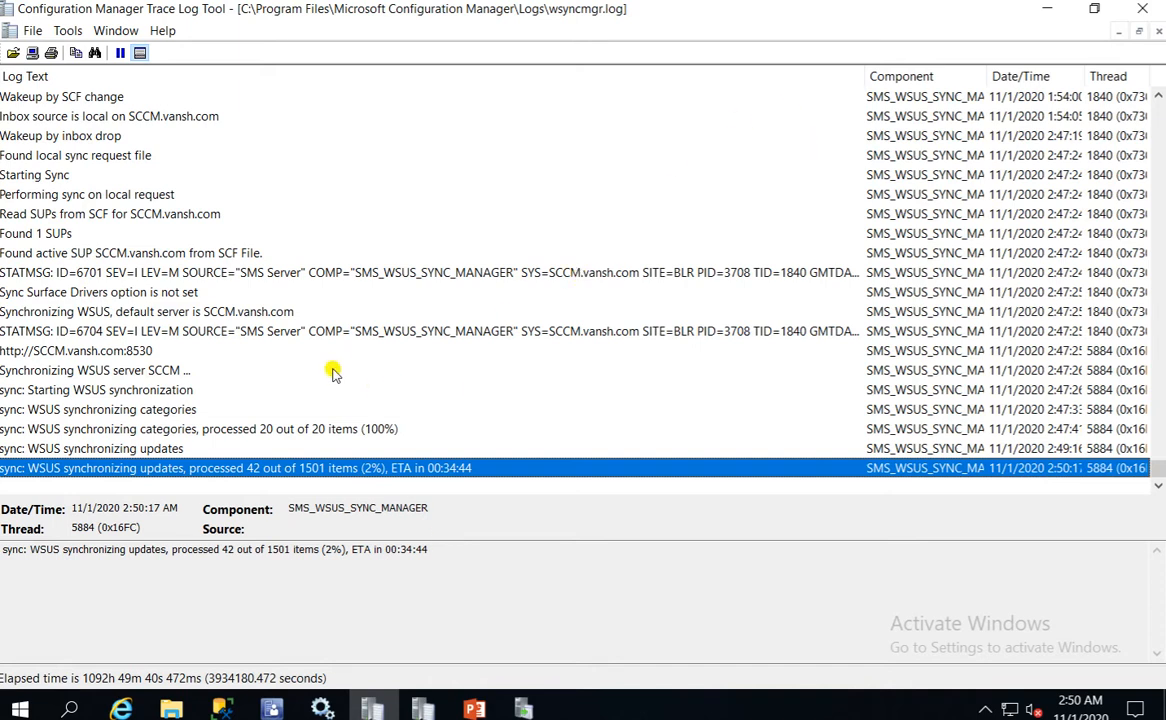
pyautogui.click(312, 334)
pyautogui.click(307, 468)
# Check the synchronization status in Update Services, and return to the category and update progress entries in wsyncmgr.log
pyautogui.click(523, 709)
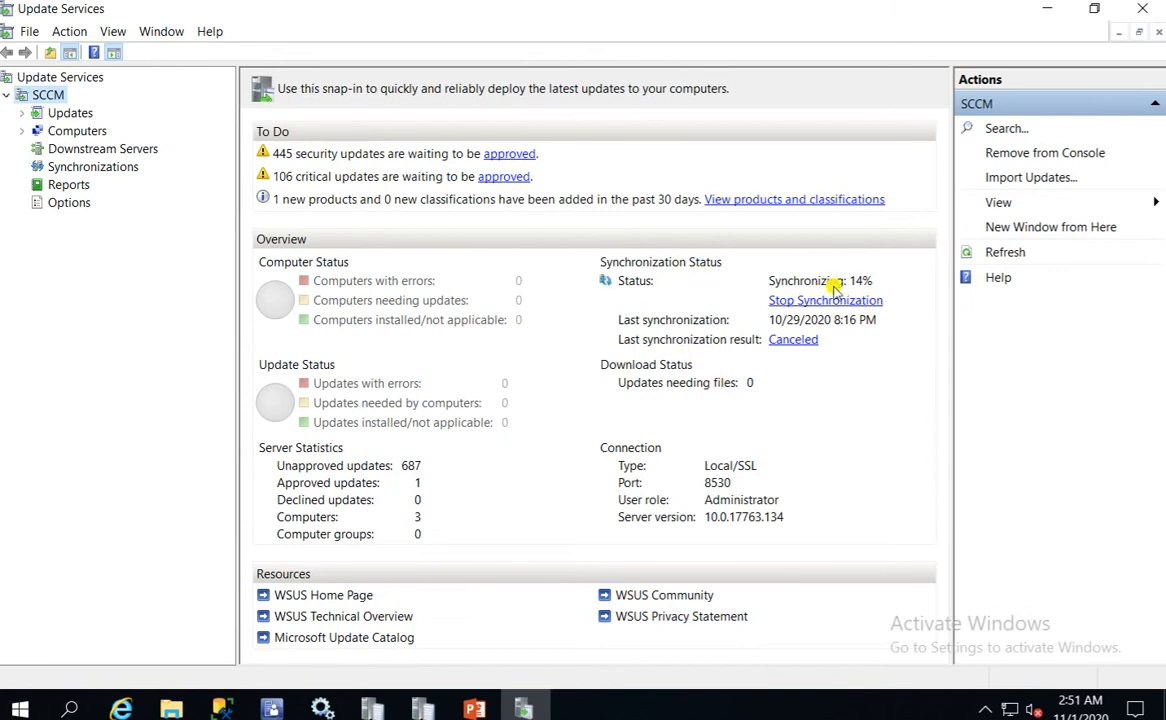
pyautogui.hotkey('alt', 'Tab')
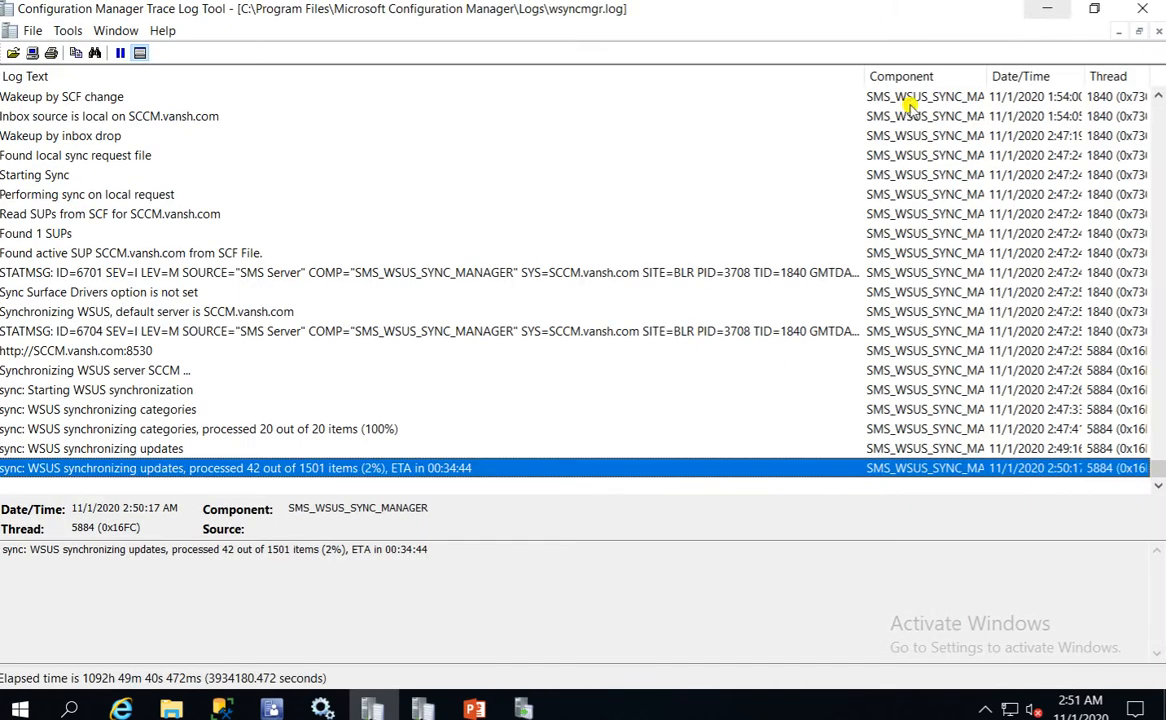
pyautogui.click(336, 430)
pyautogui.click(358, 470)
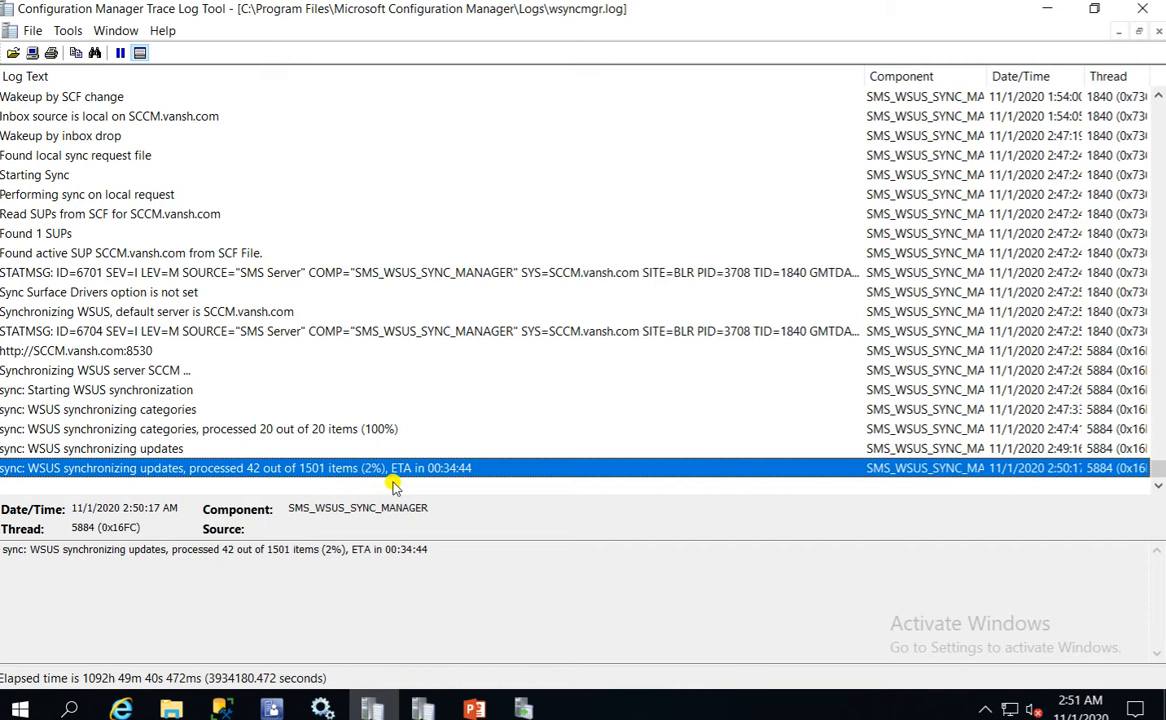
# Step through the last wsyncmgr.log entries, comparing the category synchronization lines with the update synchronization lines
pyautogui.press('Up')
pyautogui.press('Up')
pyautogui.press('Up')
pyautogui.press('Down')
pyautogui.press('Down')
pyautogui.press('Down')
pyautogui.press('Up')
pyautogui.press('Up')
pyautogui.press('Down')
pyautogui.press('Down')
# Compare the Update Services status with the log progress again, and glance at All Software Updates in the Configuration Manager console
pyautogui.click(526, 708)
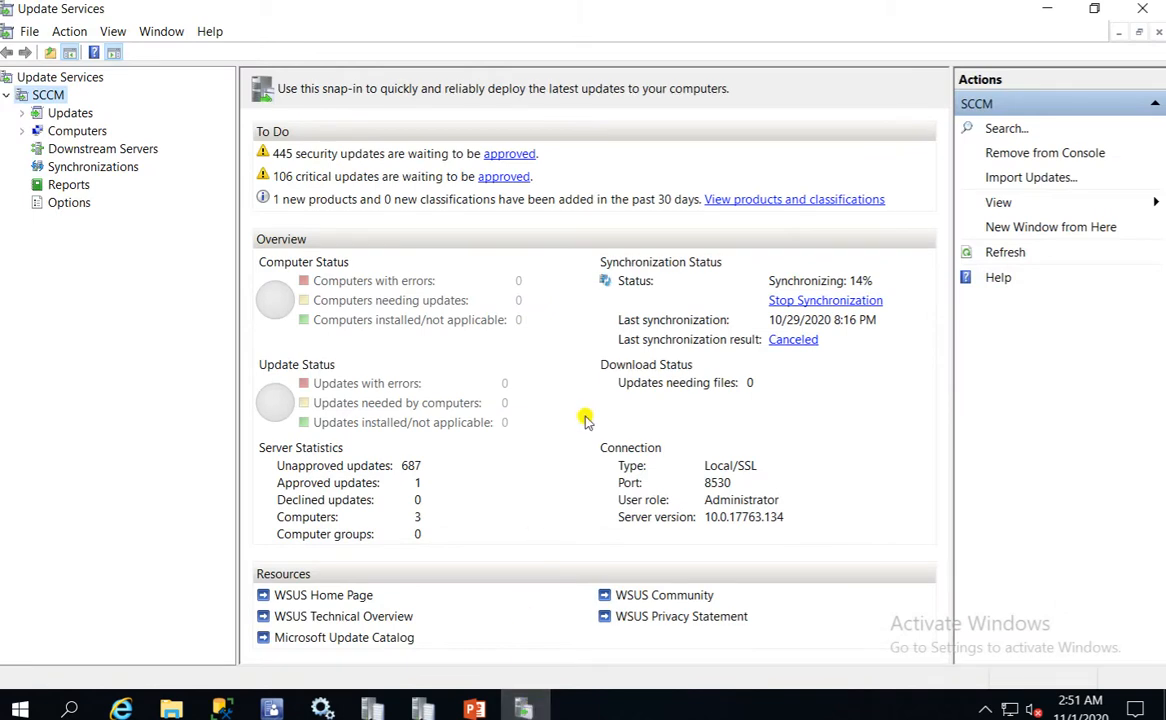
pyautogui.click(520, 708)
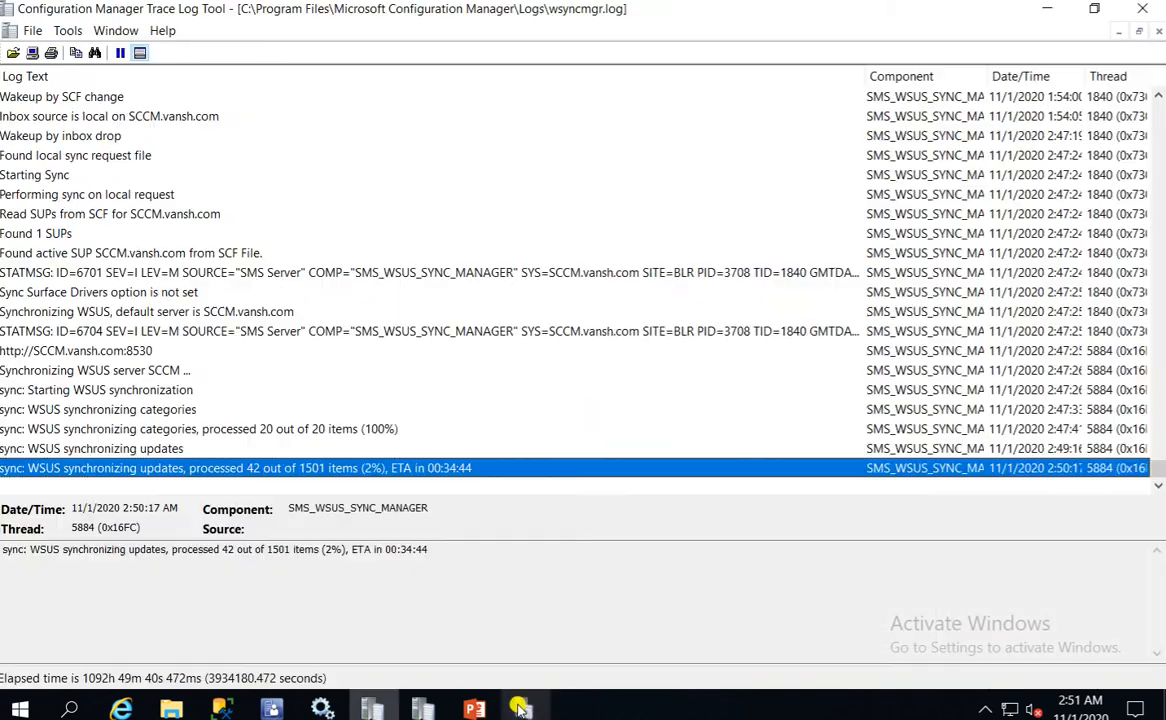
pyautogui.click(325, 430)
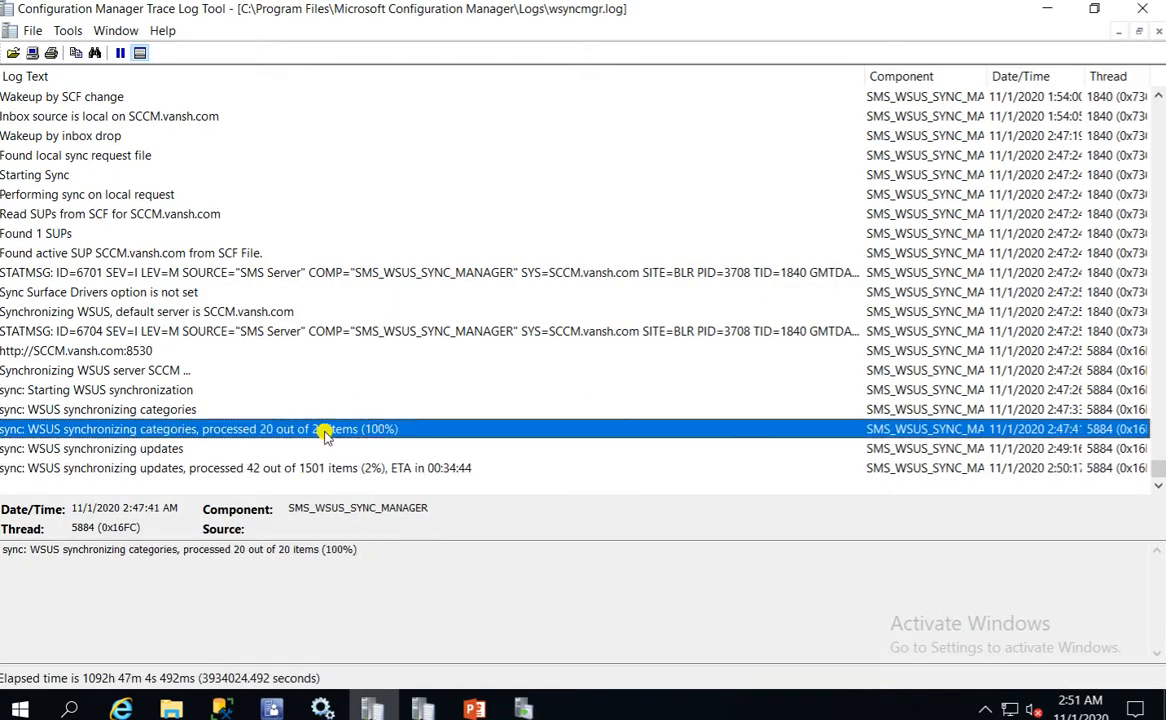
pyautogui.click(372, 469)
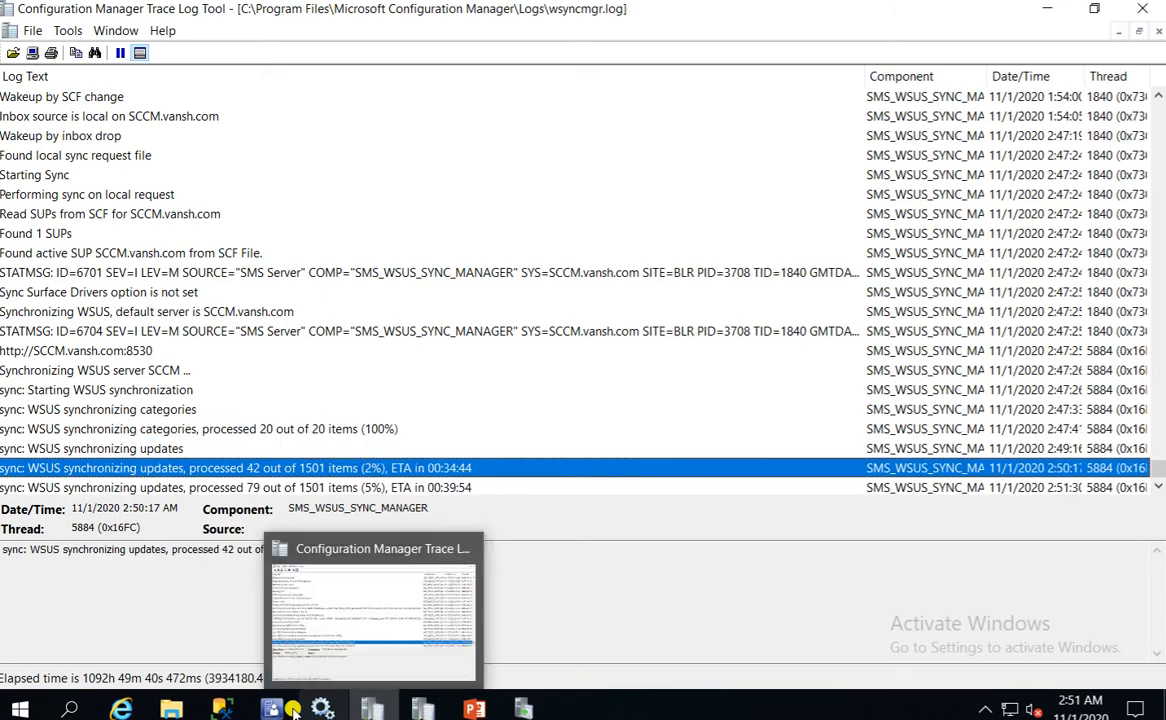
pyautogui.click(250, 640)
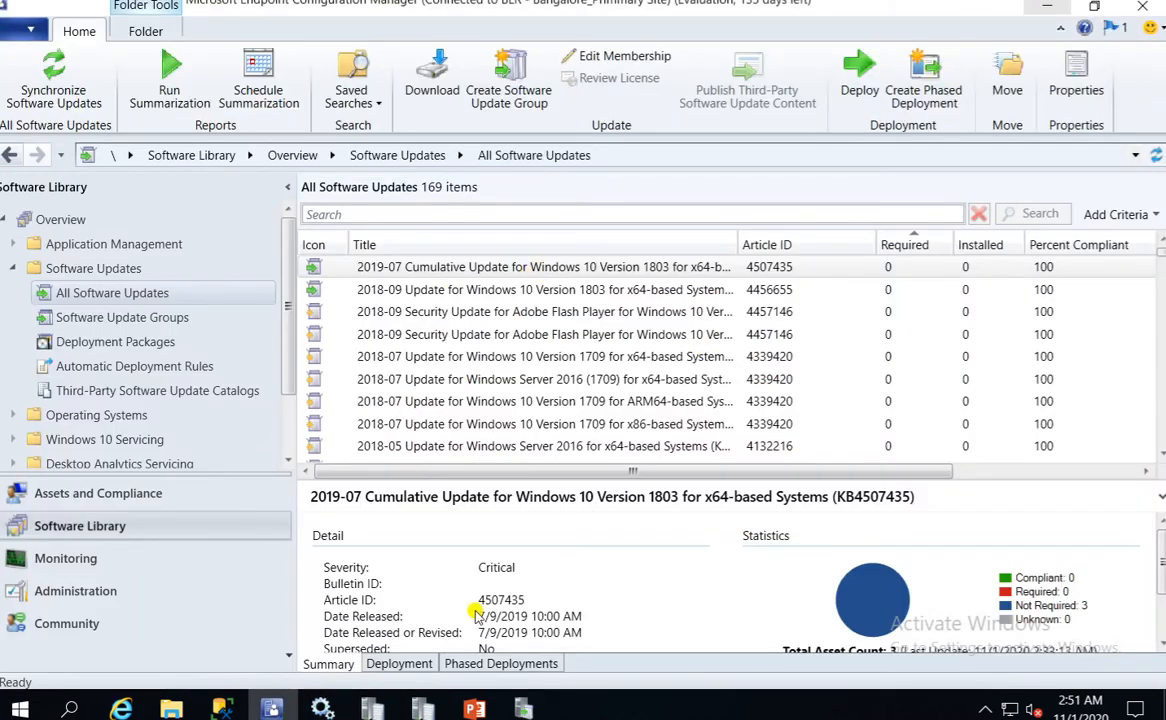
pyautogui.click(275, 707)
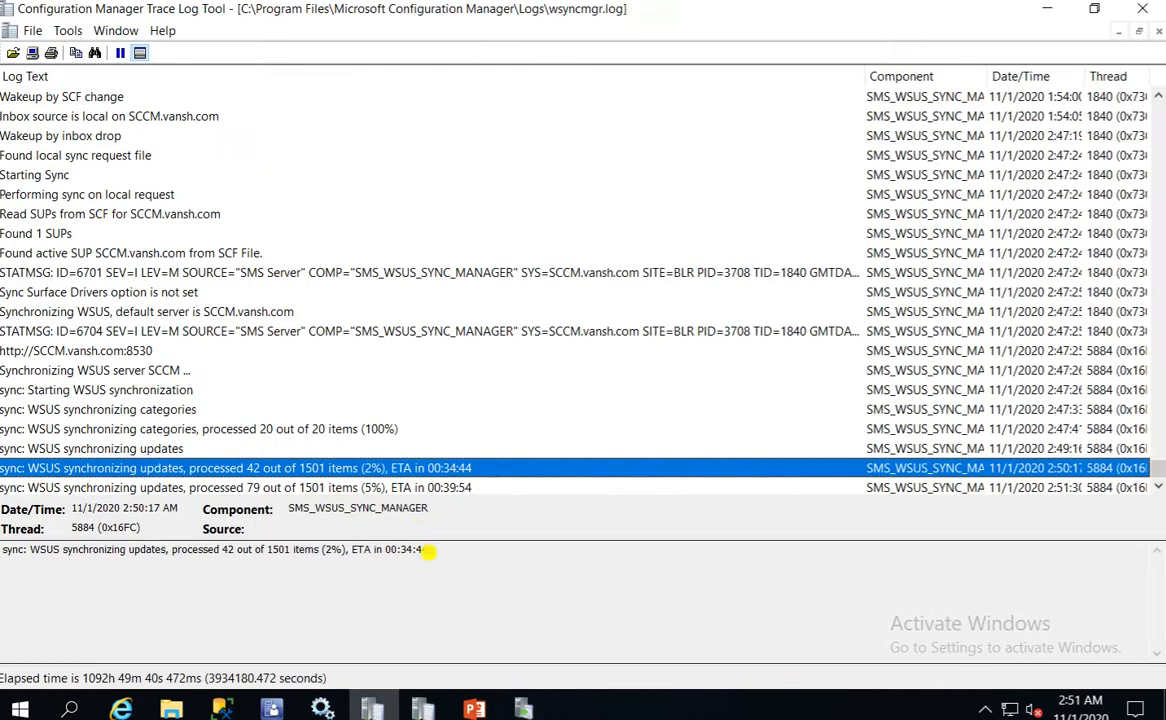
# Examine the newest update synchronization entries in wsyncmgr.log for processed items and estimated time remaining
pyautogui.click(384, 485)
pyautogui.press('Up')
pyautogui.press('Down')
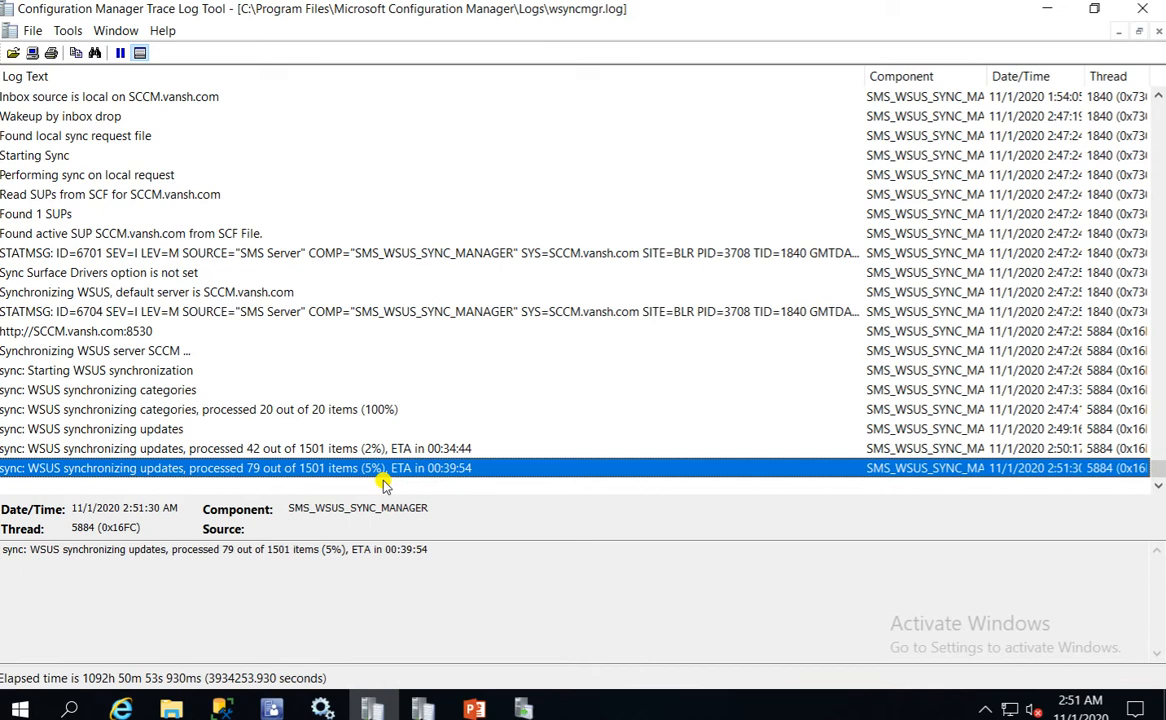
pyautogui.press('Up')
pyautogui.press('Down')
pyautogui.click(428, 447)
pyautogui.click(440, 463)
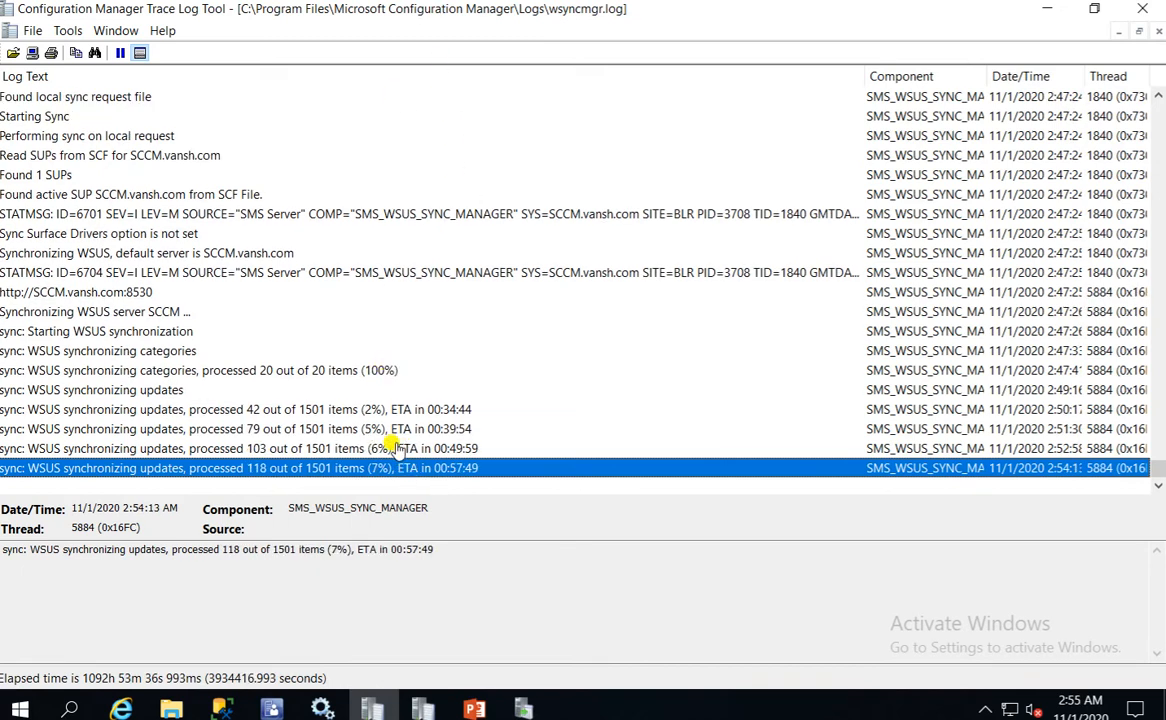
pyautogui.click(402, 449)
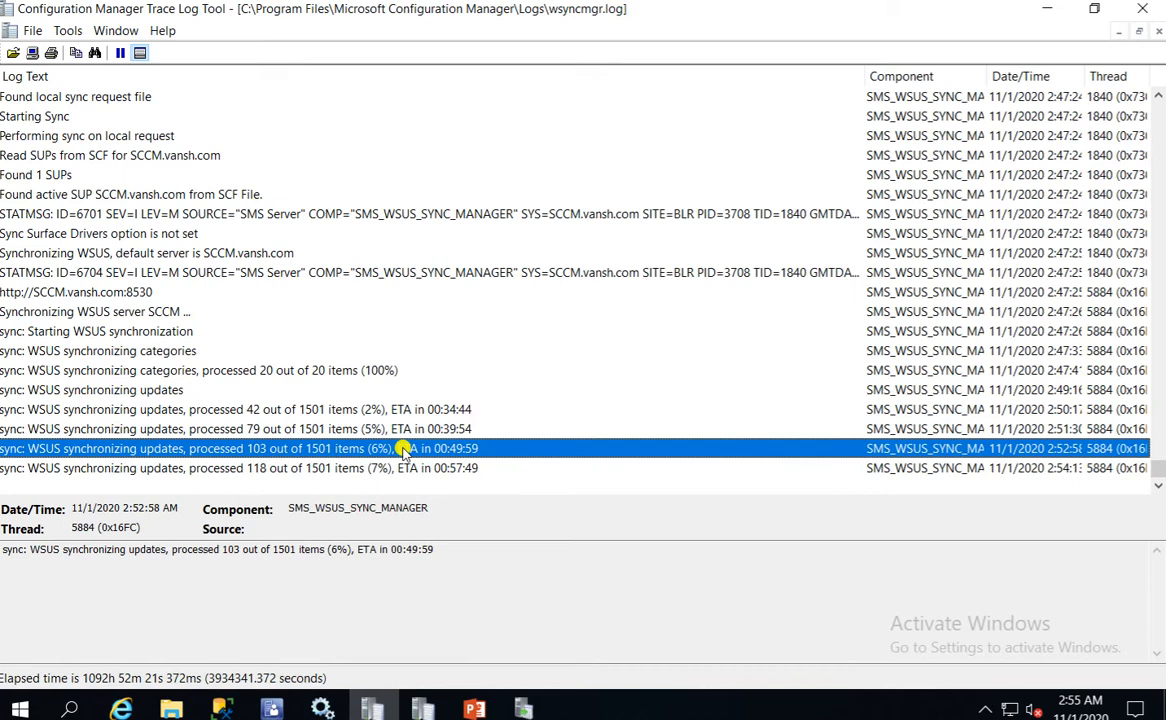
pyautogui.click(412, 468)
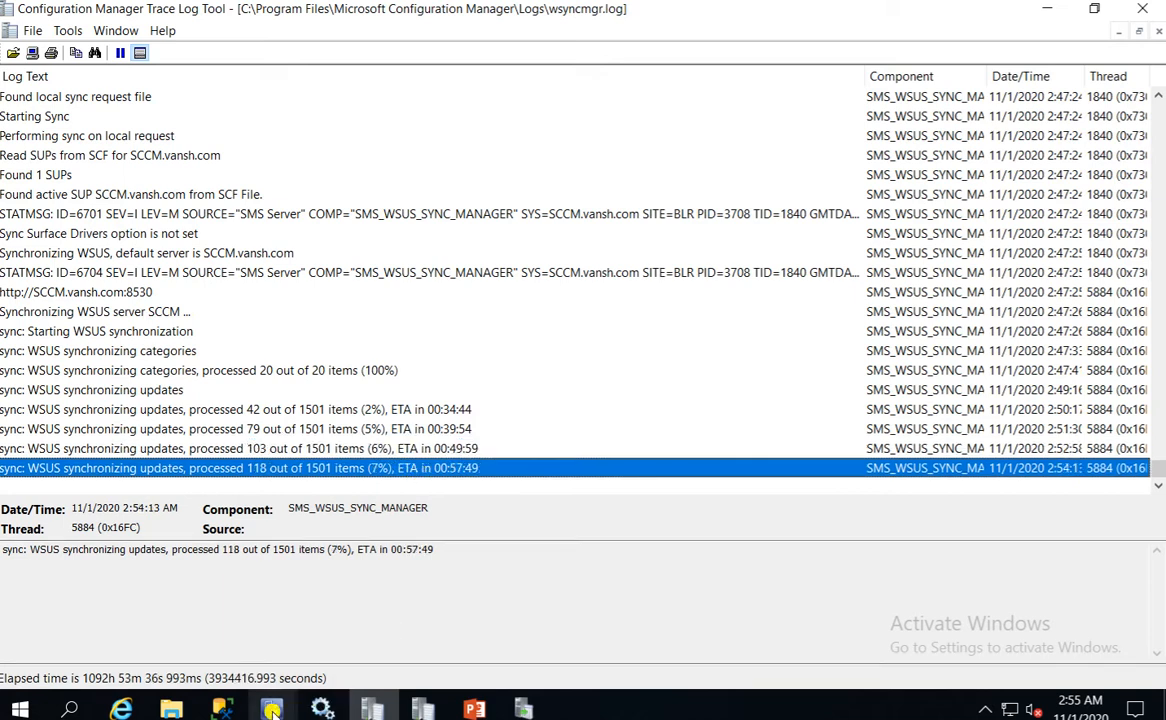
# Cancel the open properties dialog of the Adobe Flash Player security update and switch to the Configuration Manager console
pyautogui.moveTo(278, 708)
pyautogui.click(335, 586)
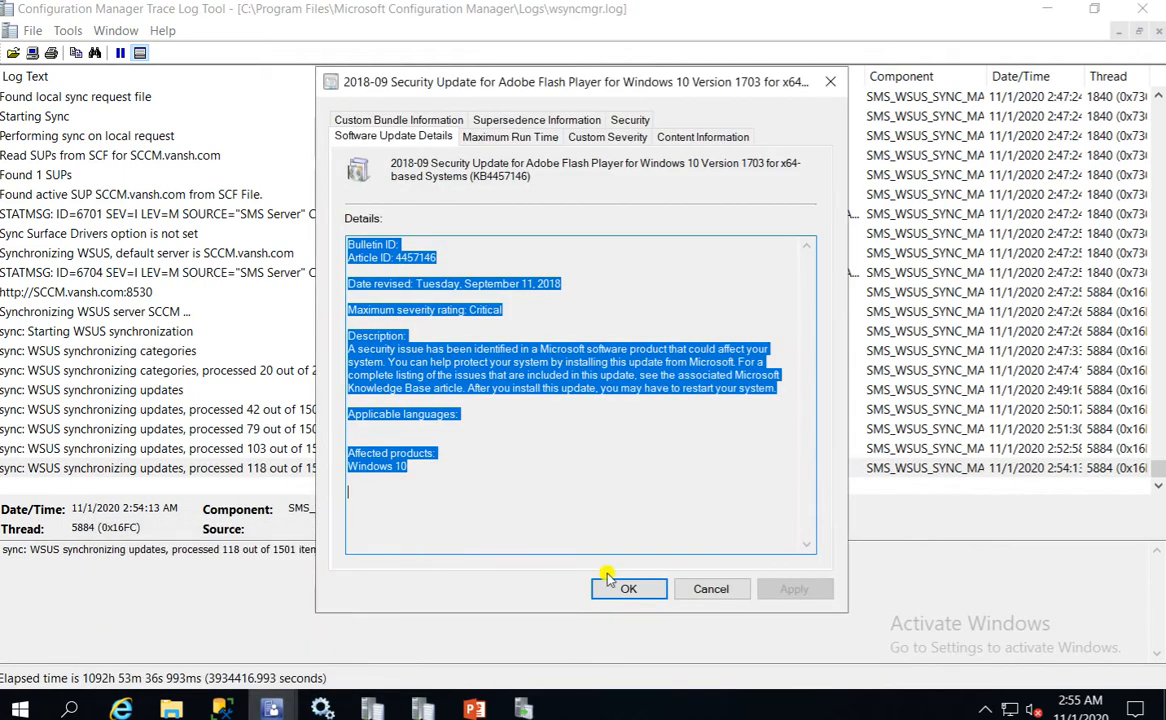
pyautogui.click(705, 589)
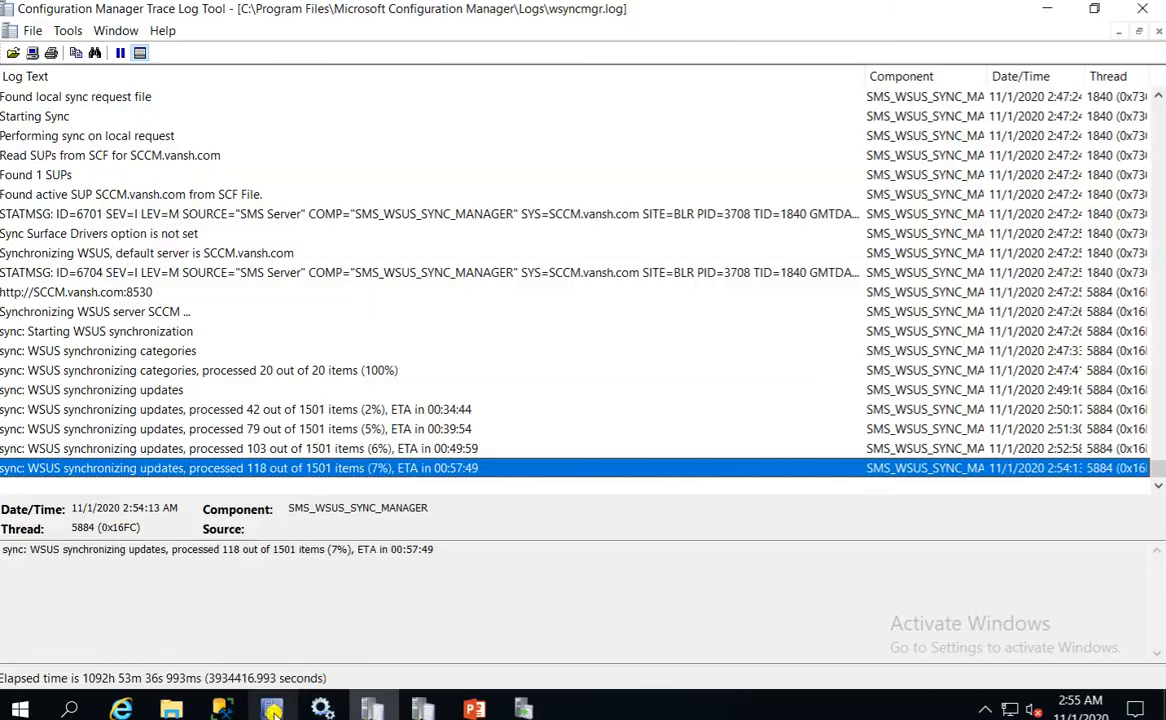
pyautogui.click(272, 708)
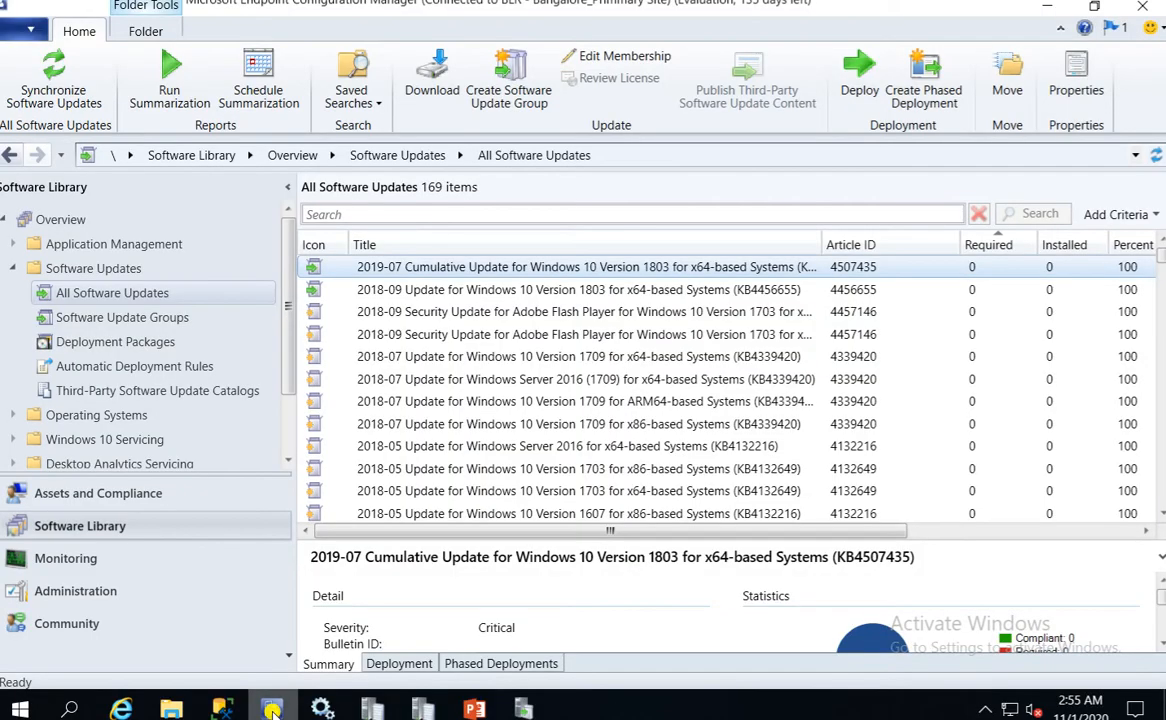
# Open the Software Update Point component properties for the BLR primary site in the Administration workspace
pyautogui.click(97, 597)
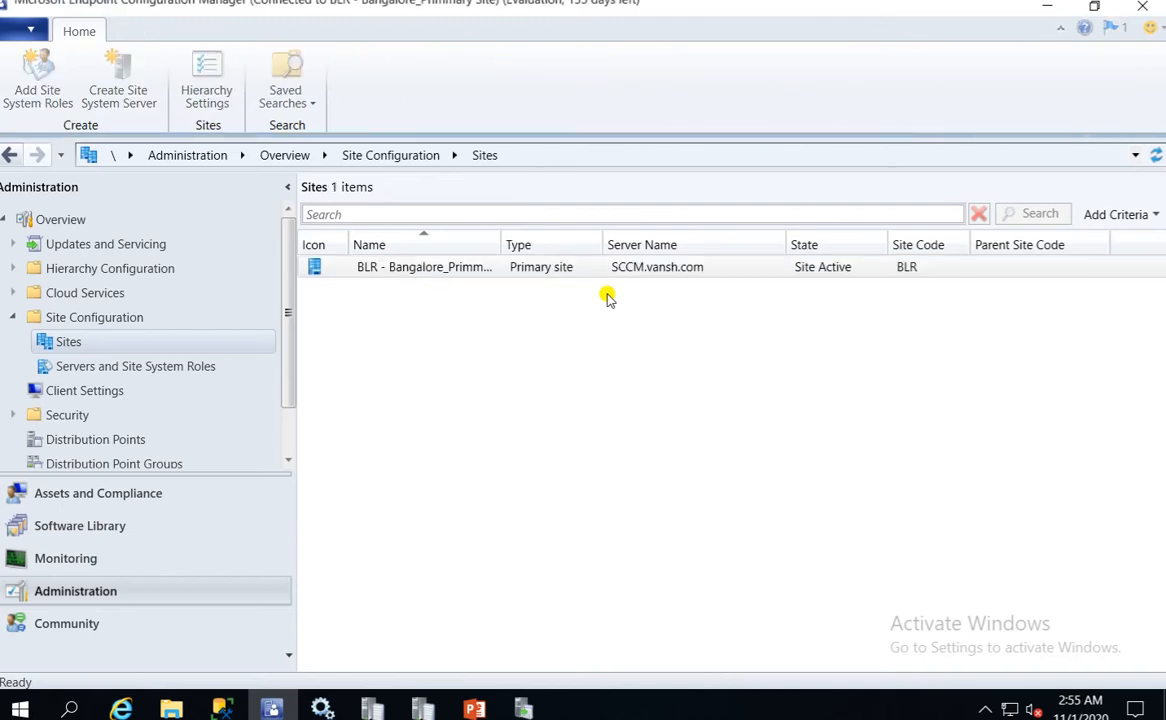
pyautogui.click(587, 268)
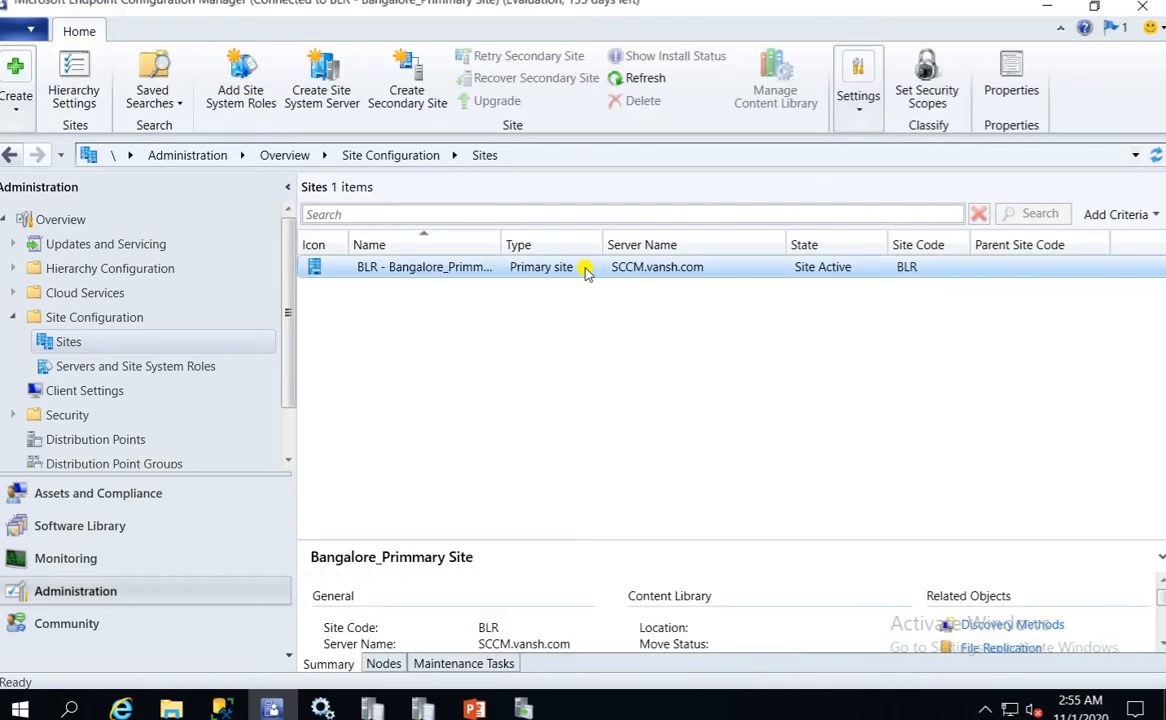
pyautogui.click(862, 112)
pyautogui.click(862, 112)
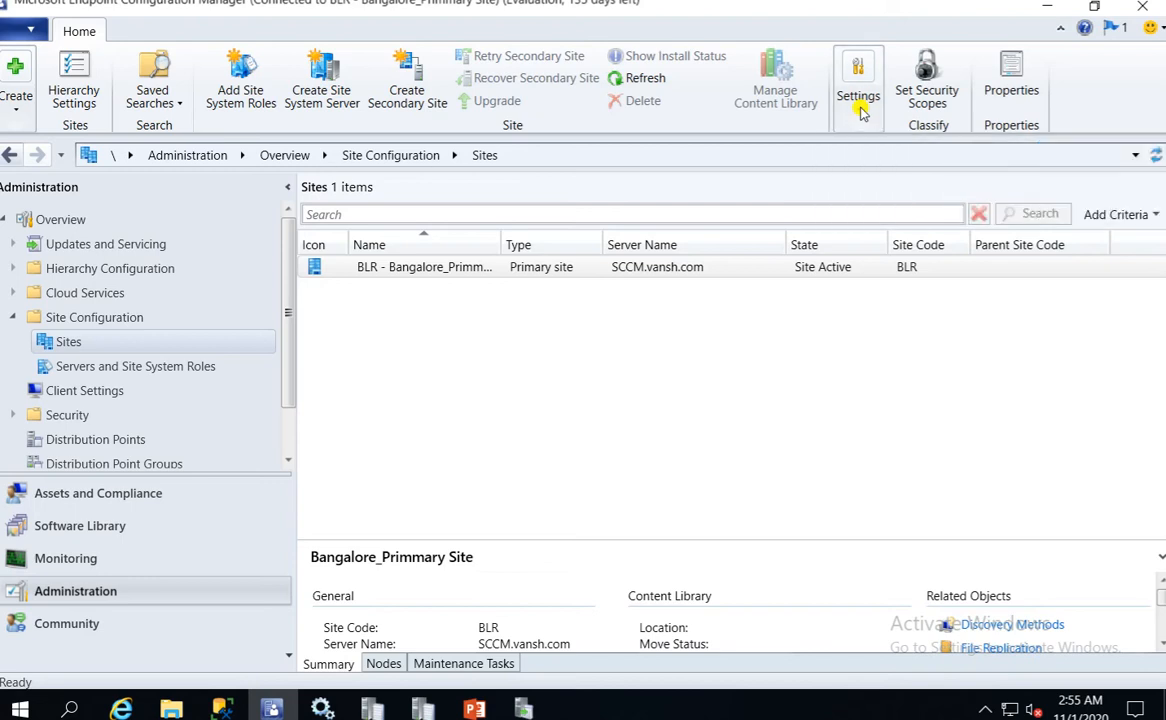
pyautogui.rightClick(540, 270)
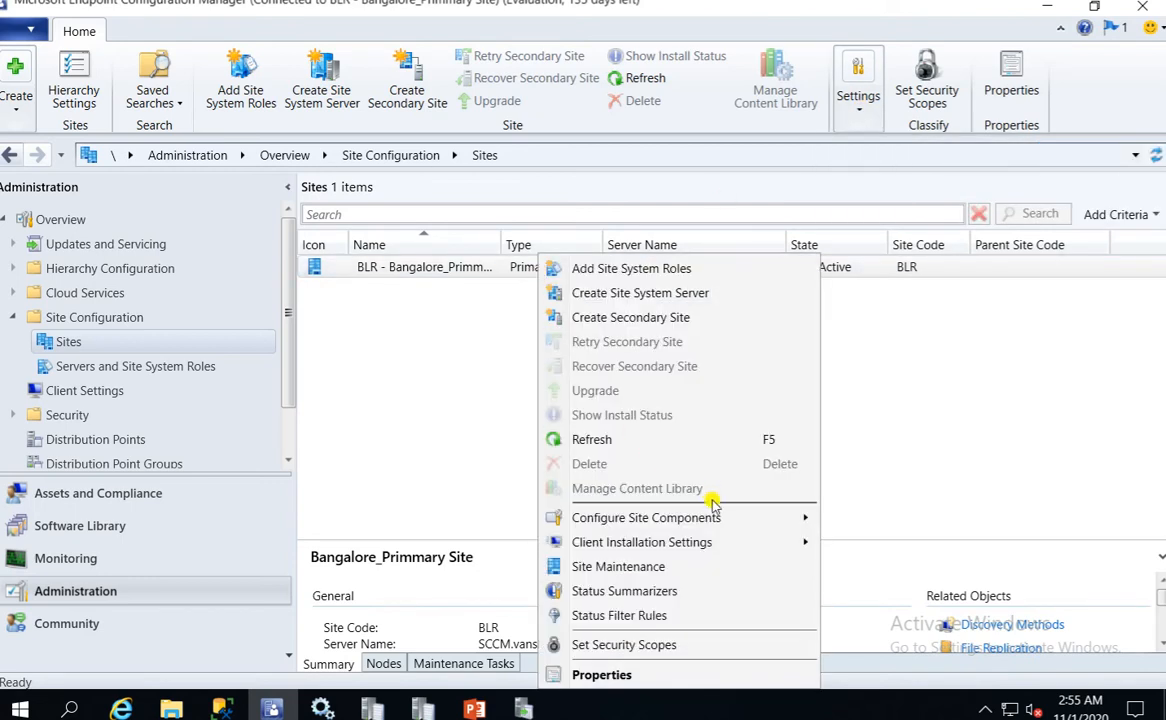
pyautogui.moveTo(731, 519)
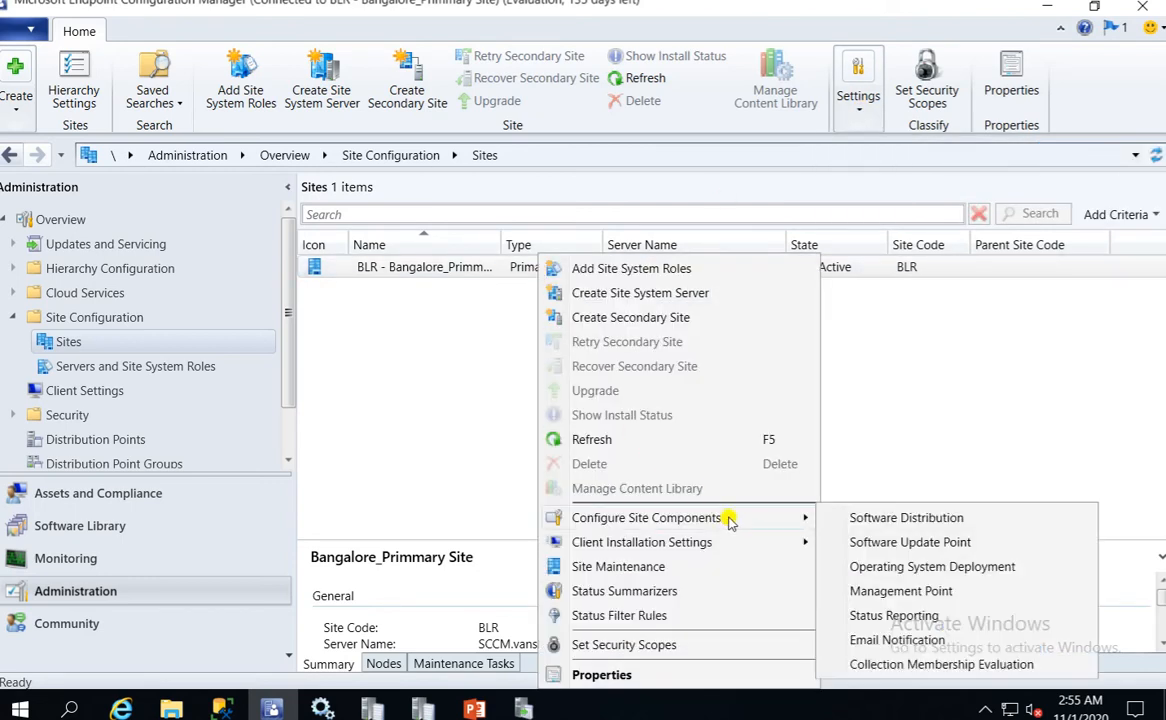
pyautogui.click(918, 545)
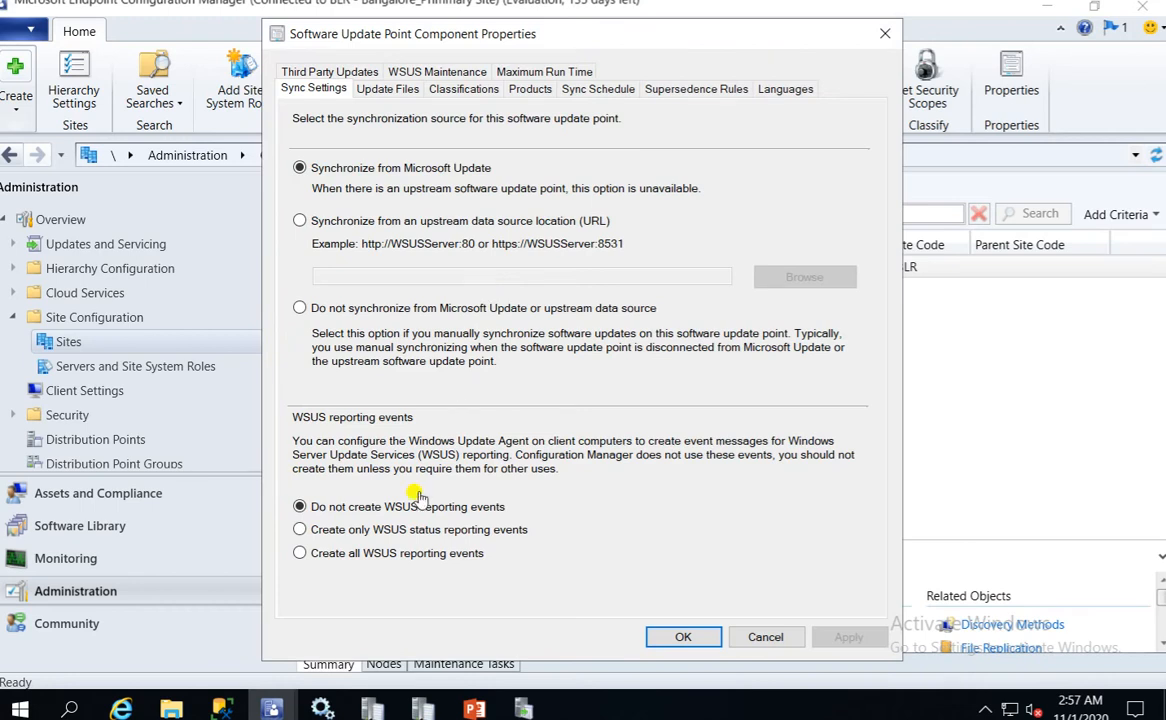
# Review the software update point's update file settings, selected classifications and selected Windows products
pyautogui.click(393, 91)
pyautogui.click(456, 91)
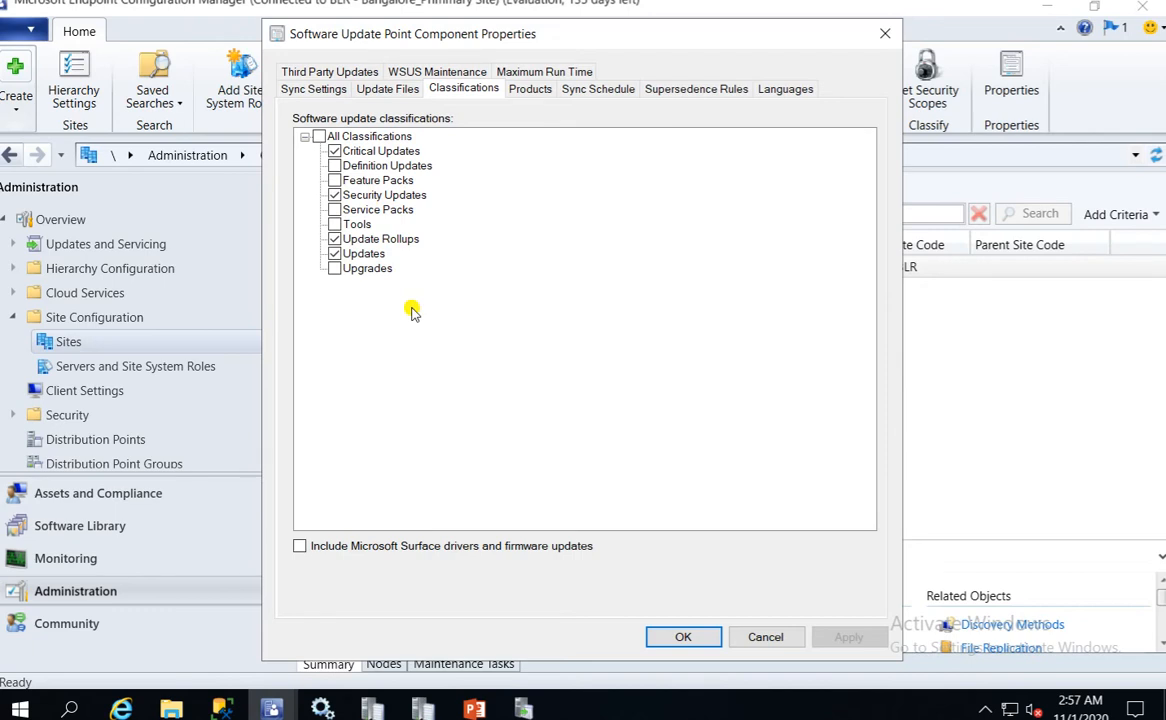
pyautogui.click(524, 90)
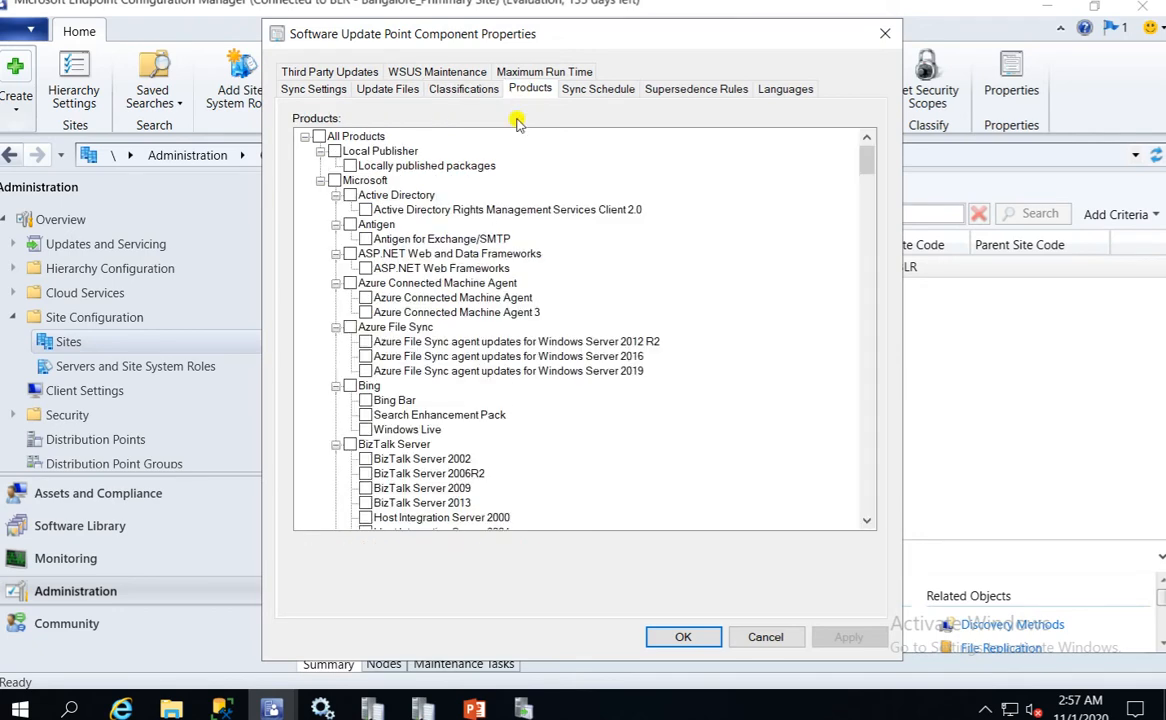
pyautogui.moveTo(866, 165); pyautogui.dragTo(898, 380)
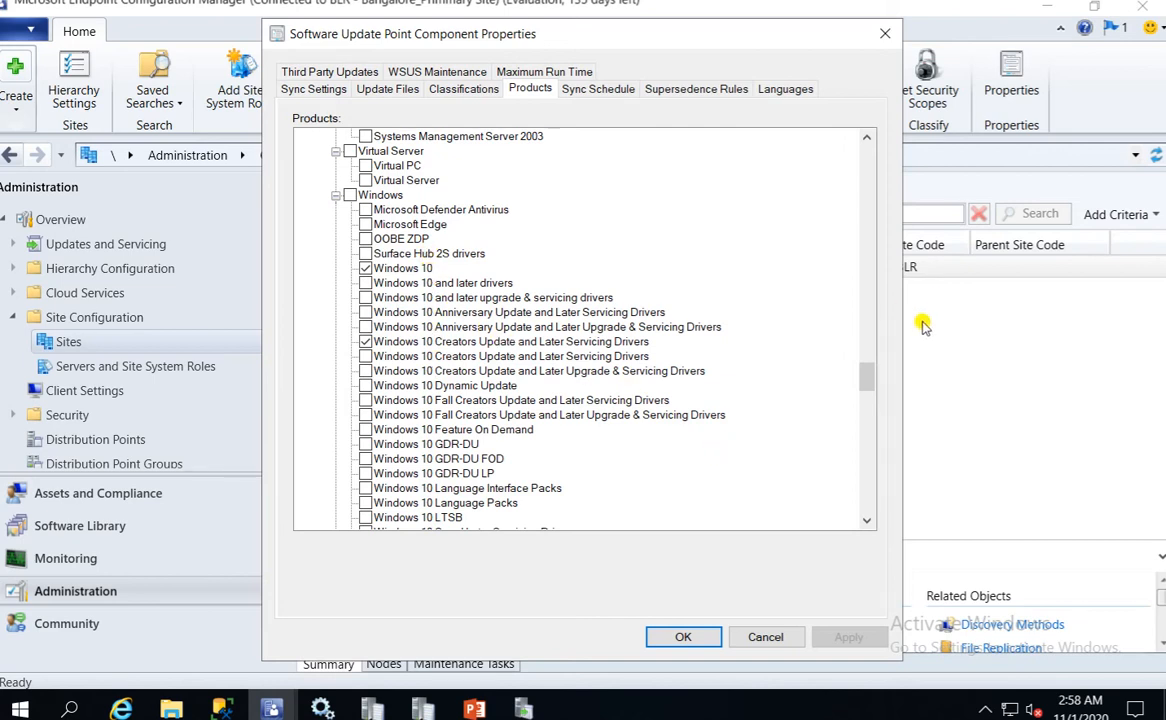
pyautogui.moveTo(869, 383); pyautogui.dragTo(872, 401)
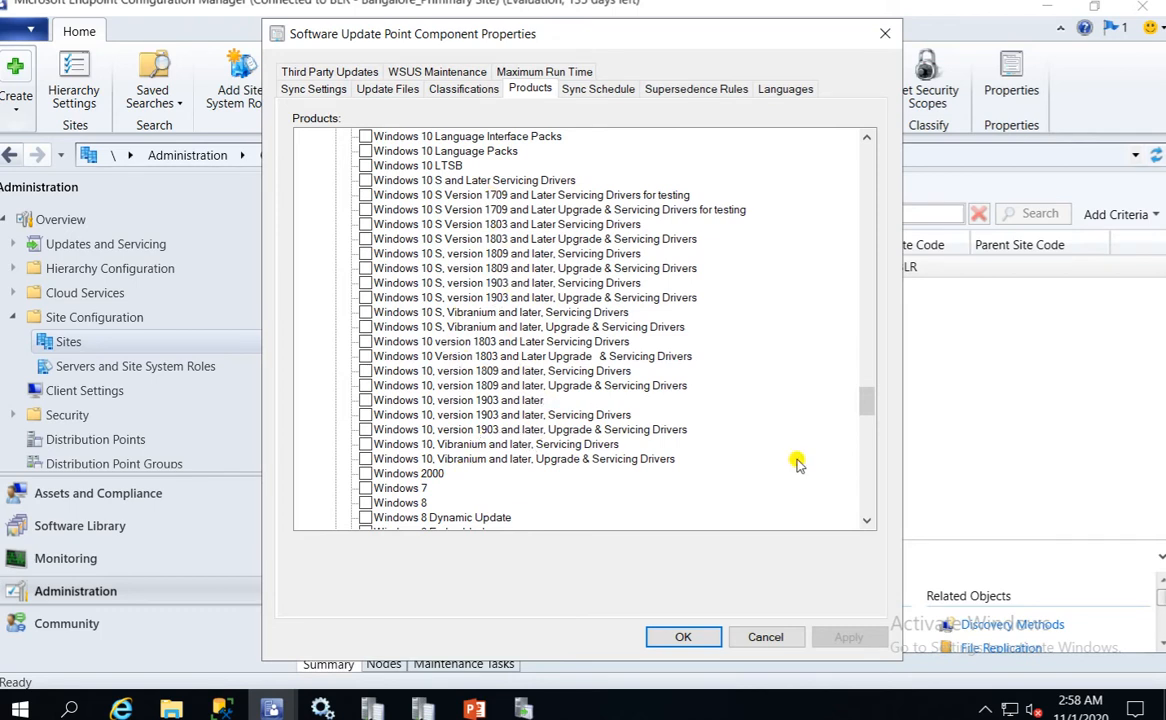
pyautogui.moveTo(866, 400); pyautogui.dragTo(877, 452)
# Enable synchronization on a schedule and set the simple schedule to run every 1 day
pyautogui.click(598, 88)
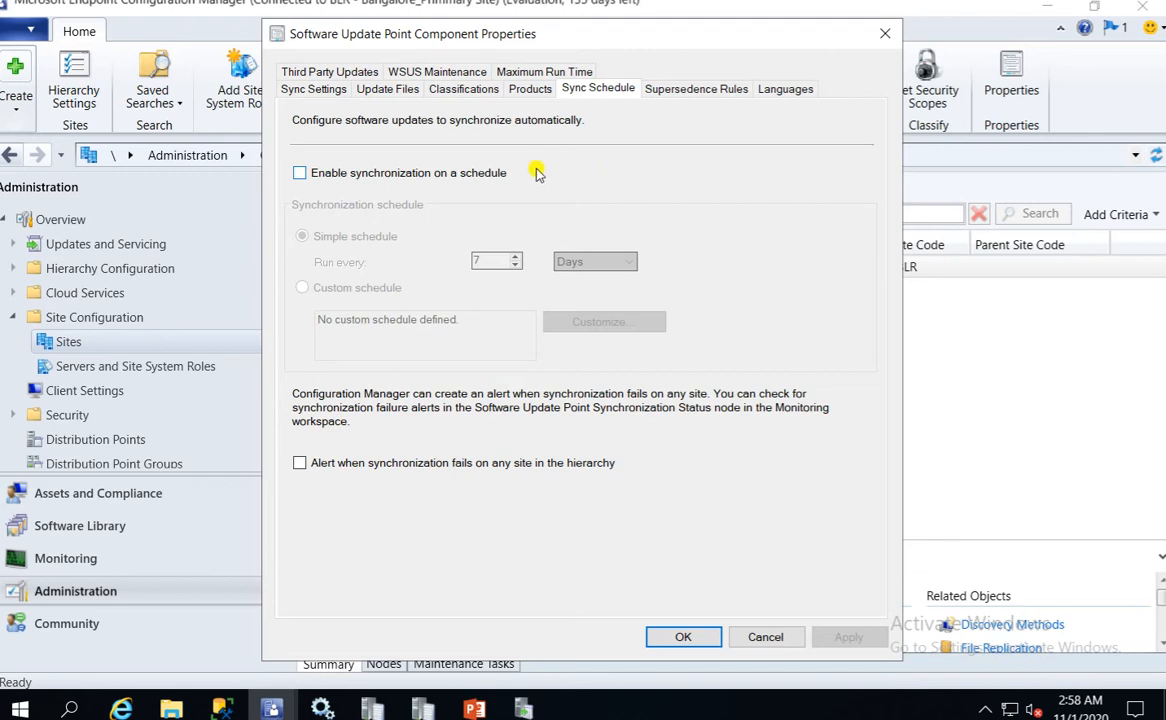
pyautogui.click(405, 174)
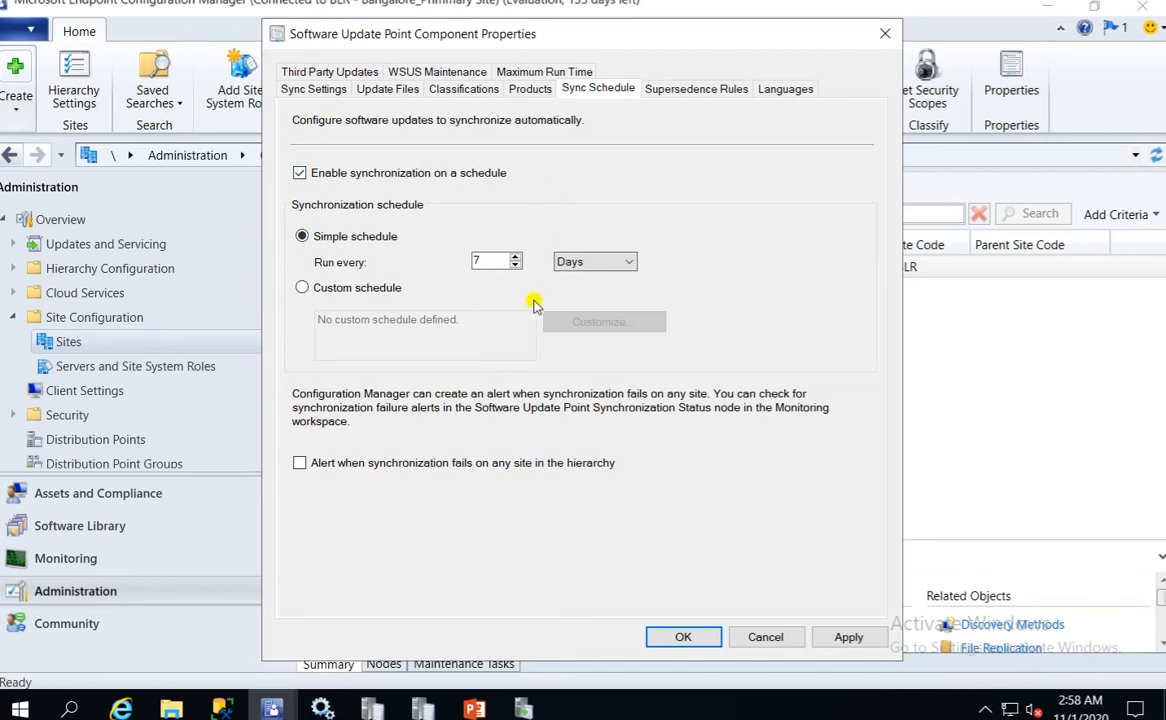
pyautogui.doubleClick(484, 261)
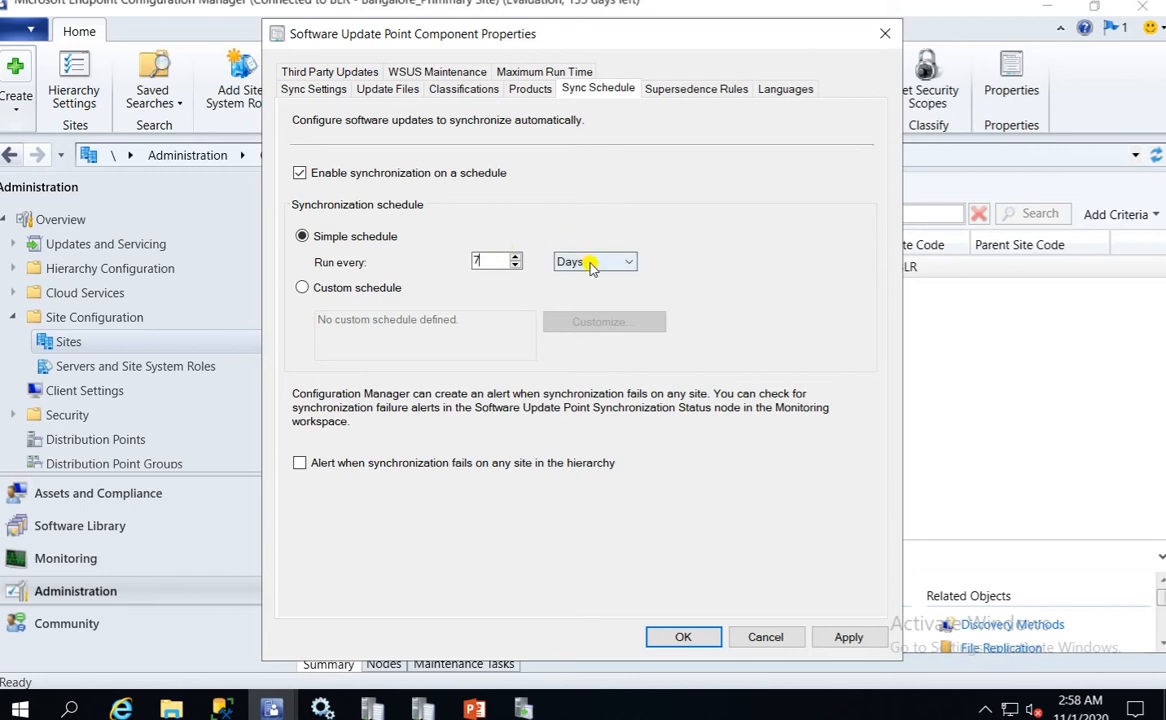
pyautogui.write('1')
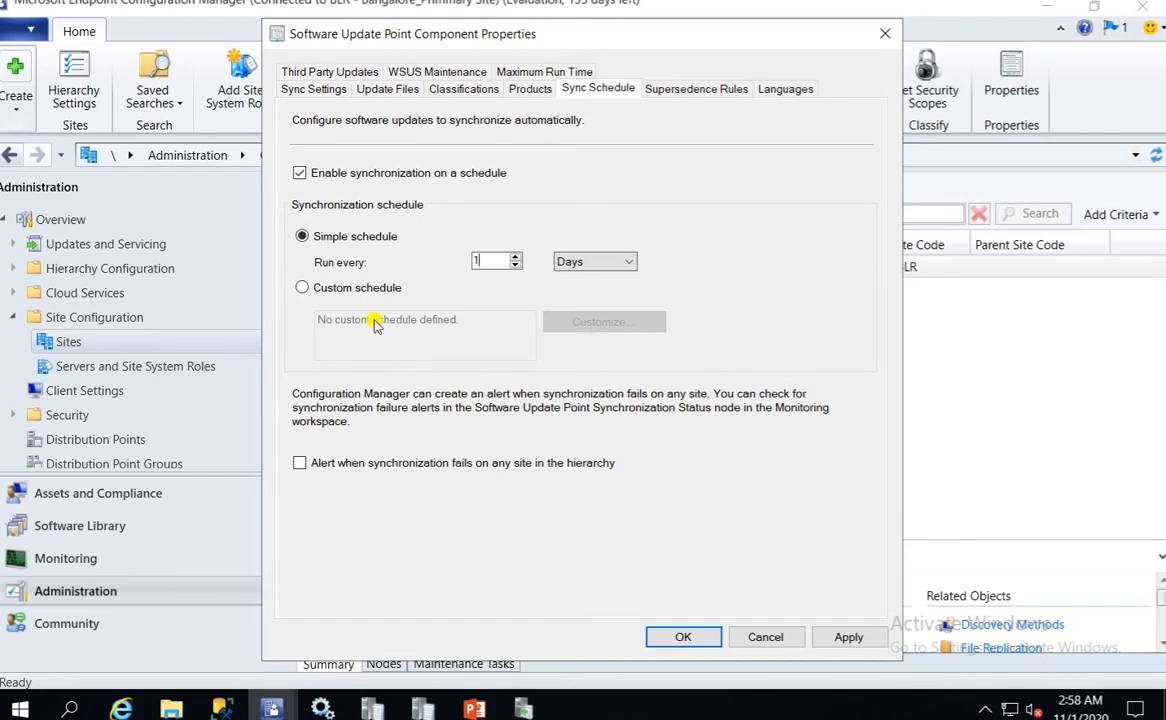
# Try a custom synchronization schedule recurring every 1 day from its start date and time, and cancel the custom schedule settings
pyautogui.click(368, 289)
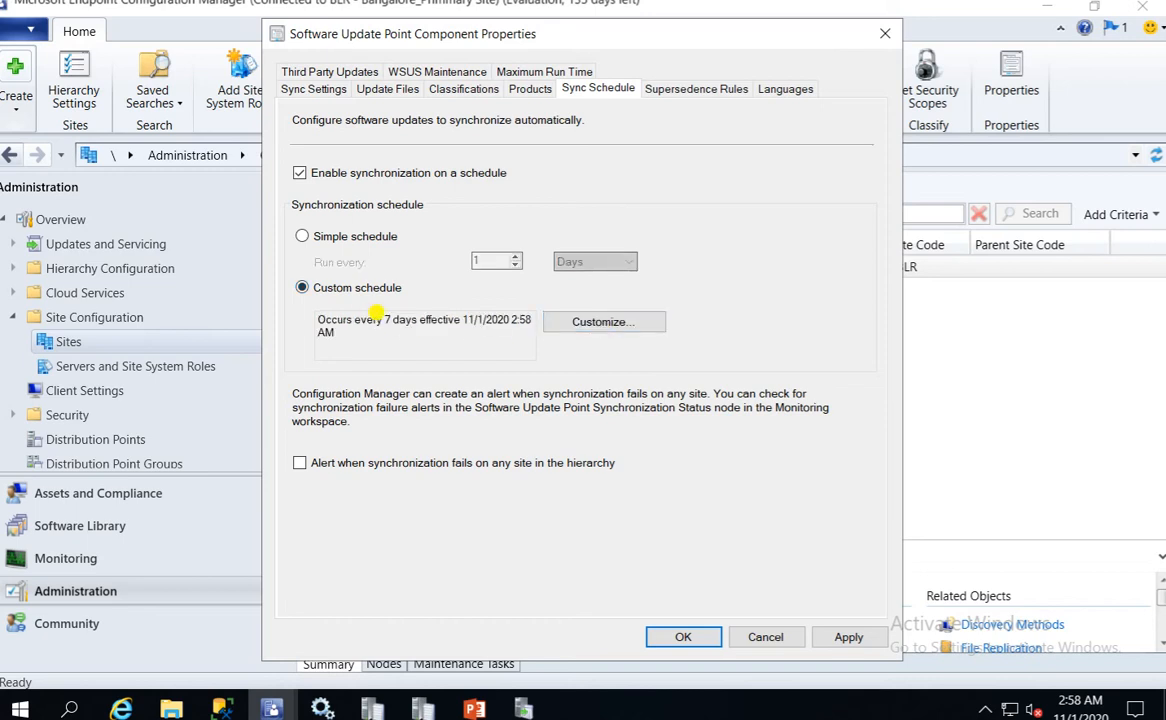
pyautogui.click(600, 322)
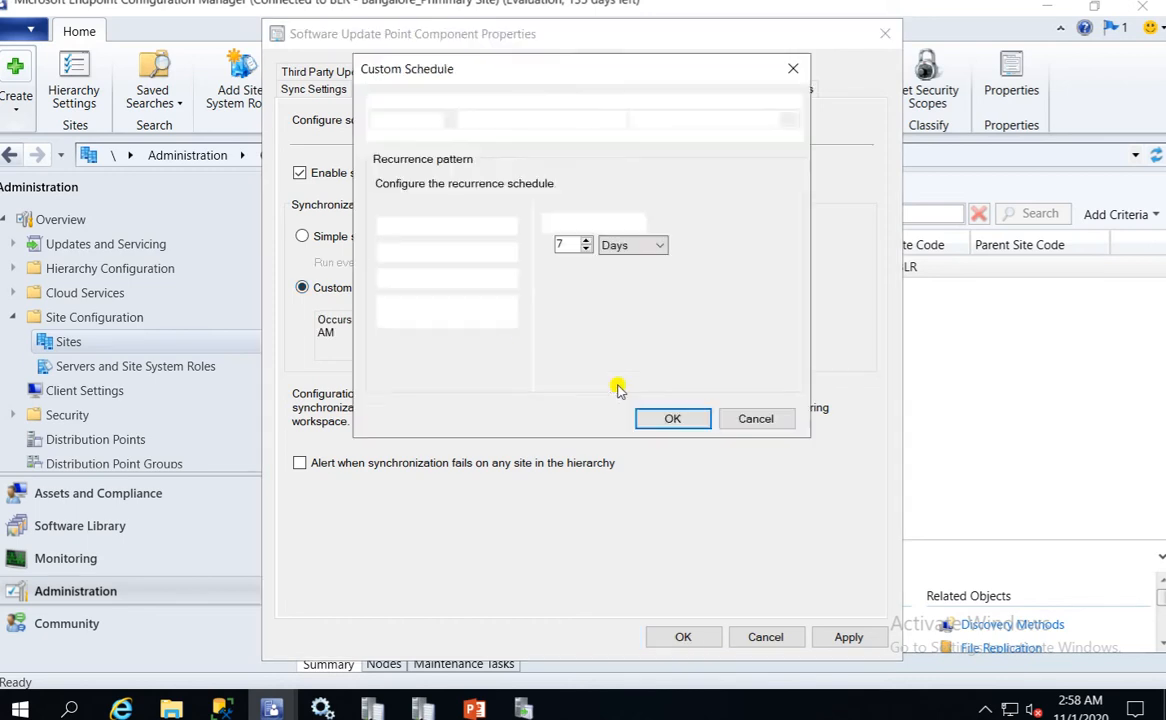
pyautogui.click(565, 245)
pyautogui.press('BackSpace')
pyautogui.write('1')
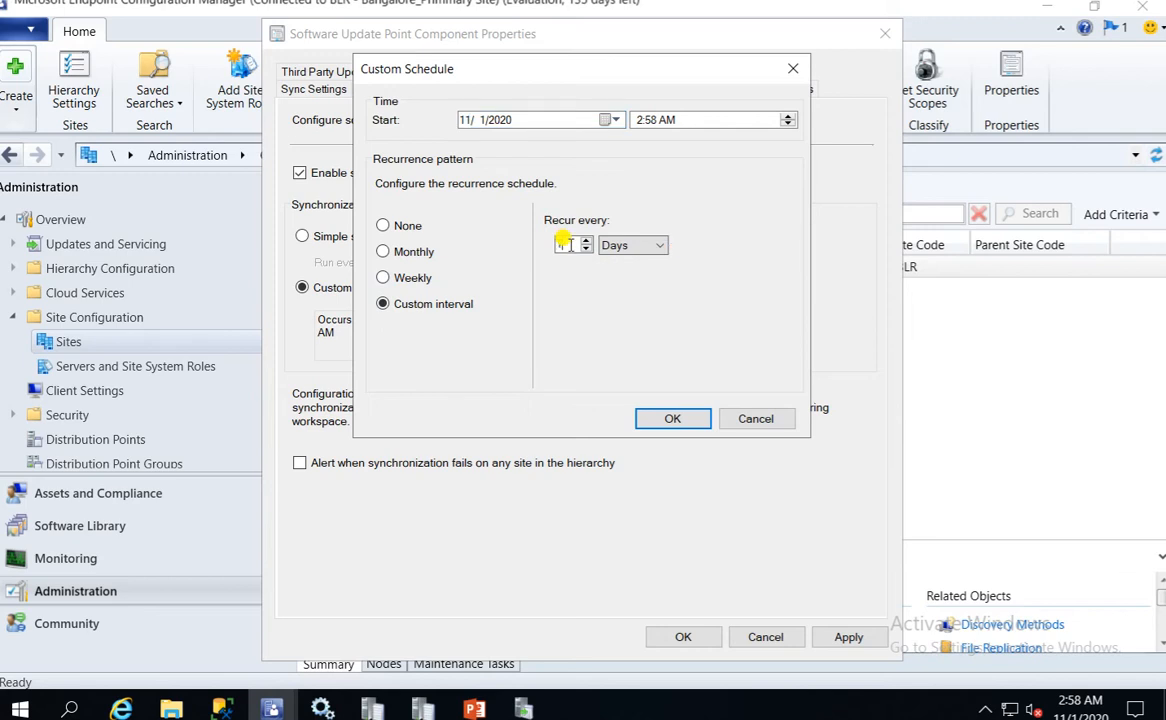
pyautogui.click(612, 120)
pyautogui.click(612, 120)
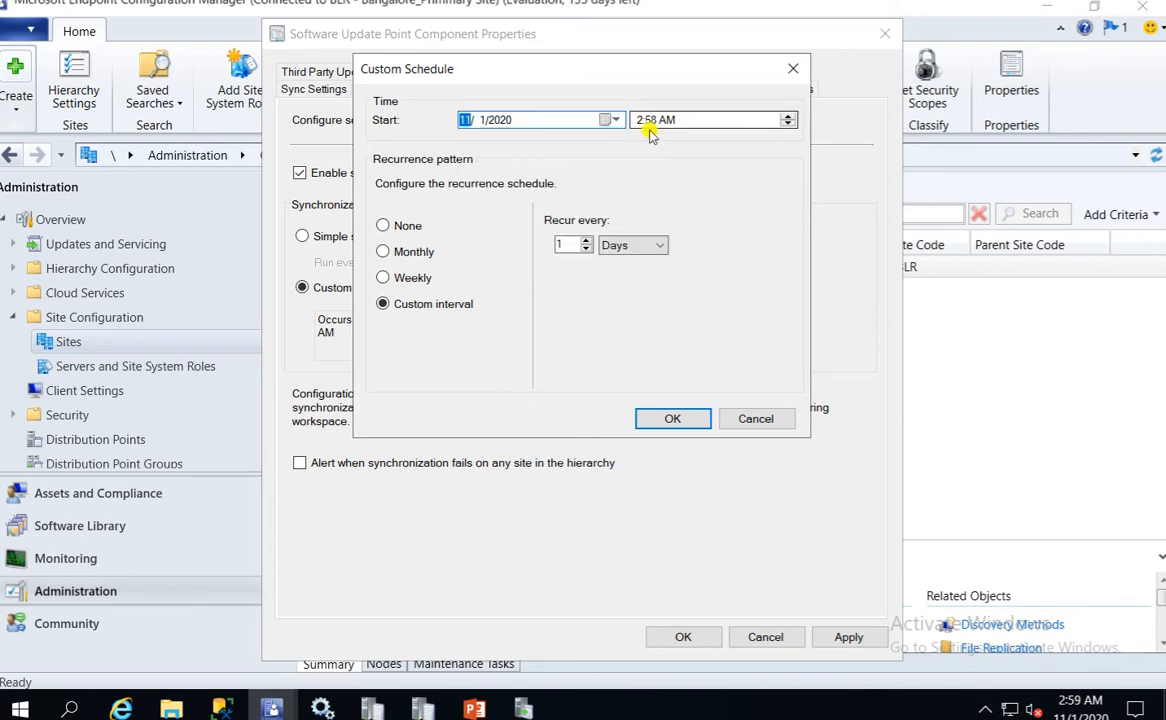
pyautogui.click(643, 121)
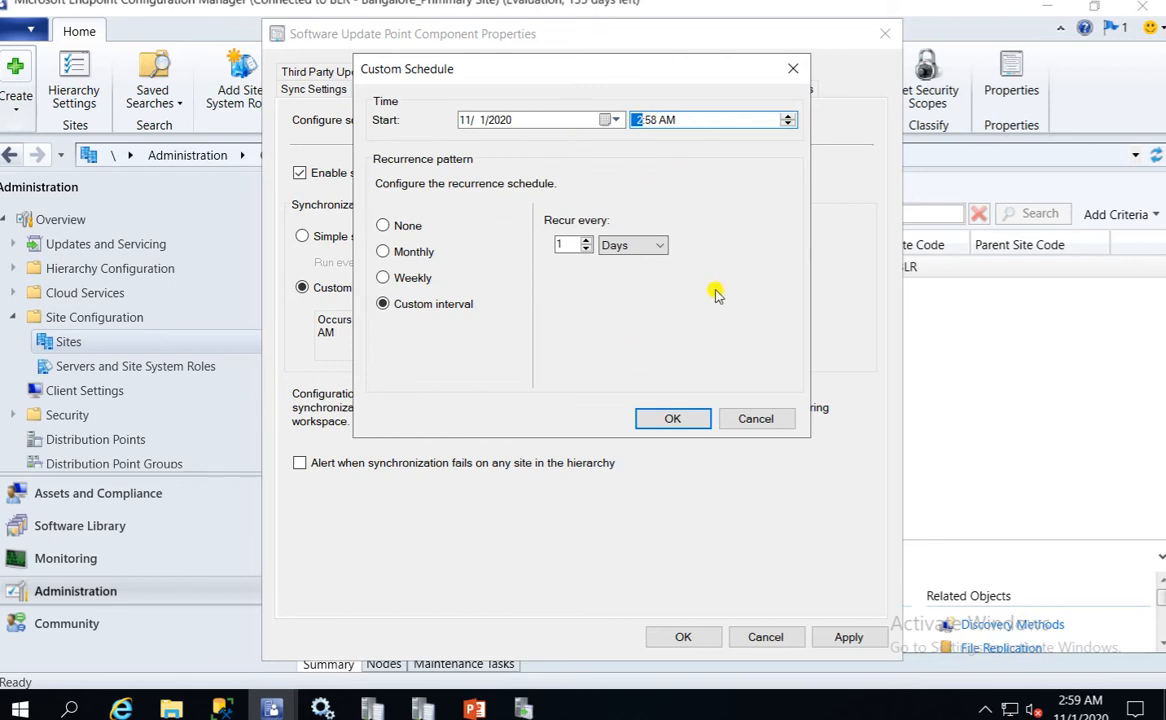
pyautogui.click(758, 420)
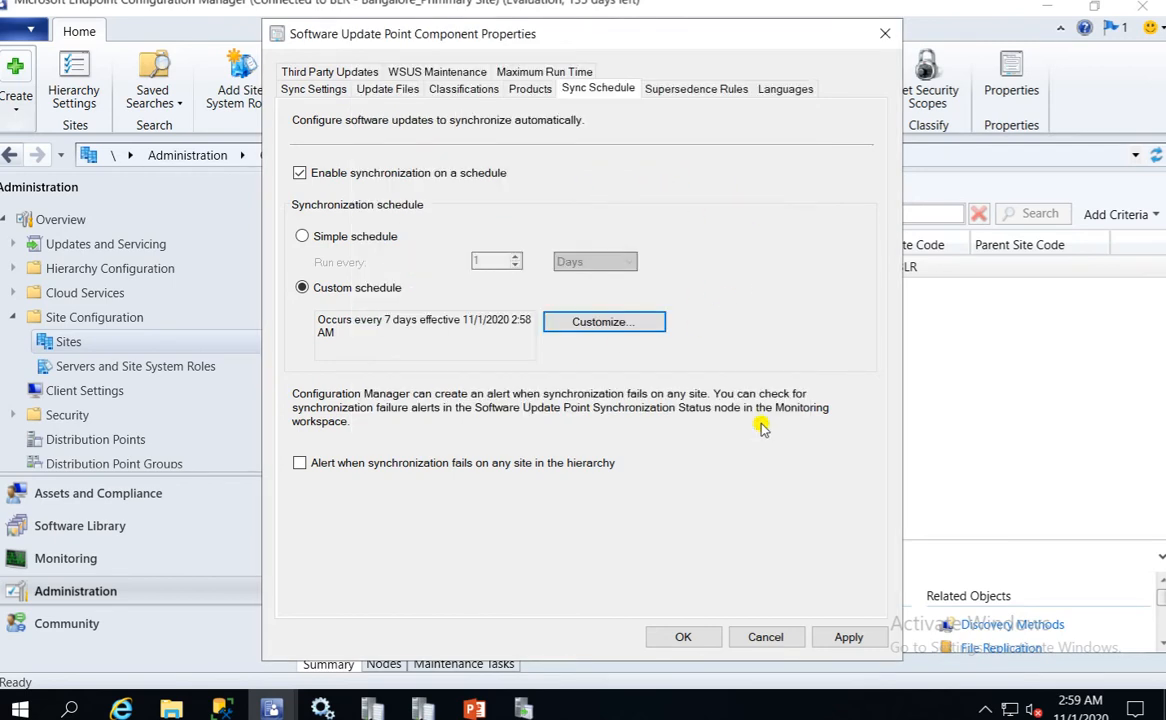
# Review the supersedence, language, maximum run time, WSUS maintenance and third-party update settings, and close the component properties without saving
pyautogui.click(690, 88)
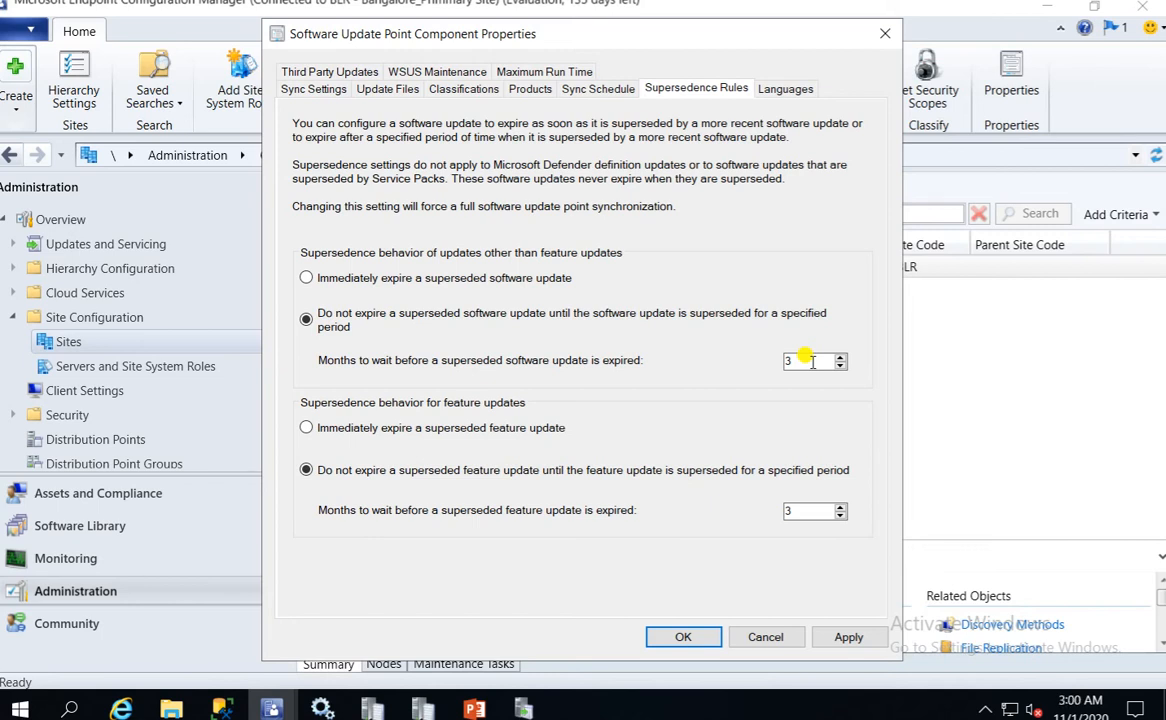
pyautogui.click(798, 89)
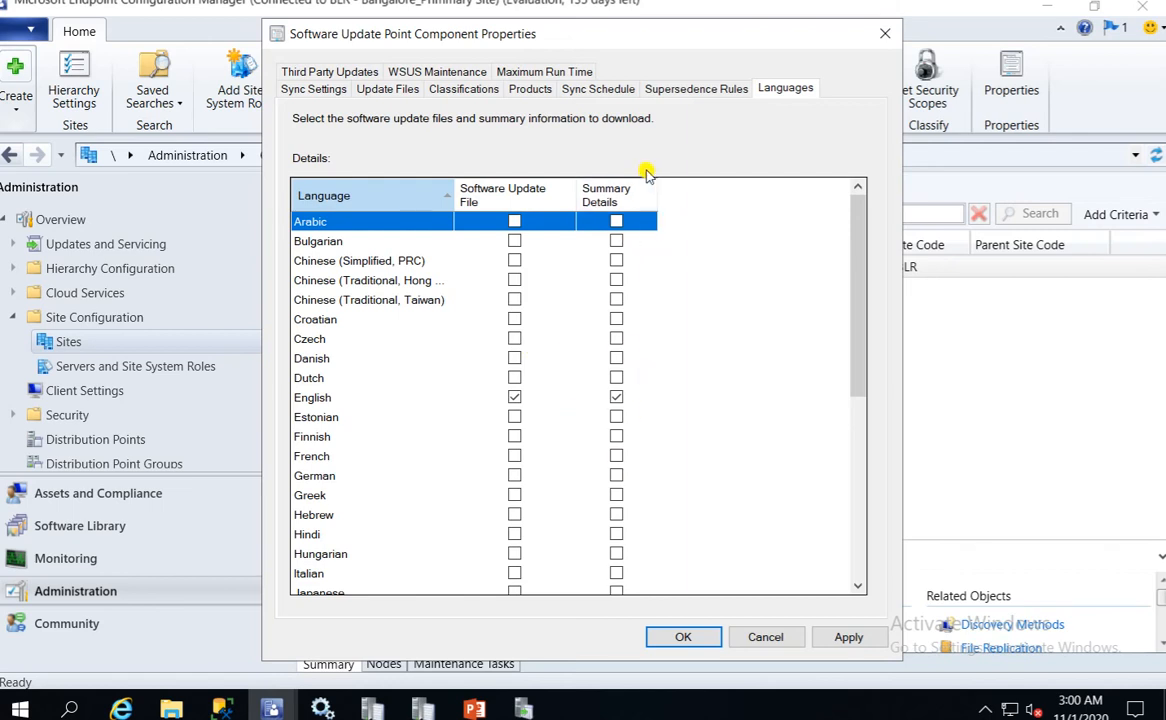
pyautogui.click(552, 75)
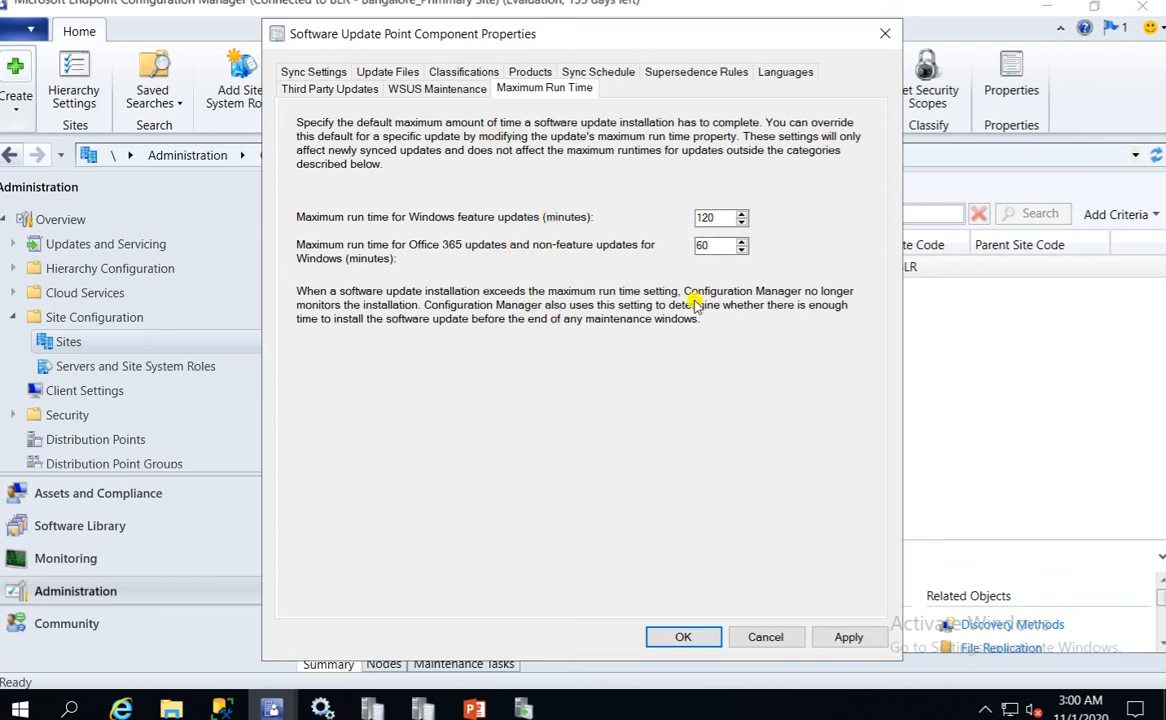
pyautogui.click(437, 91)
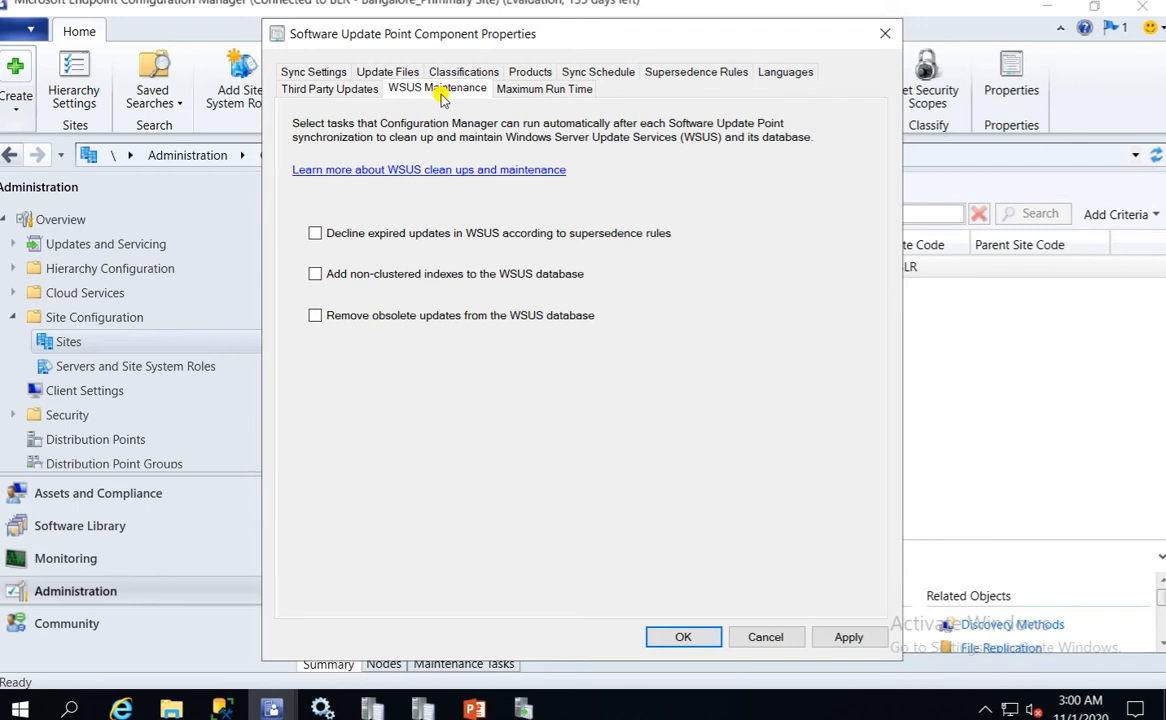
pyautogui.click(333, 90)
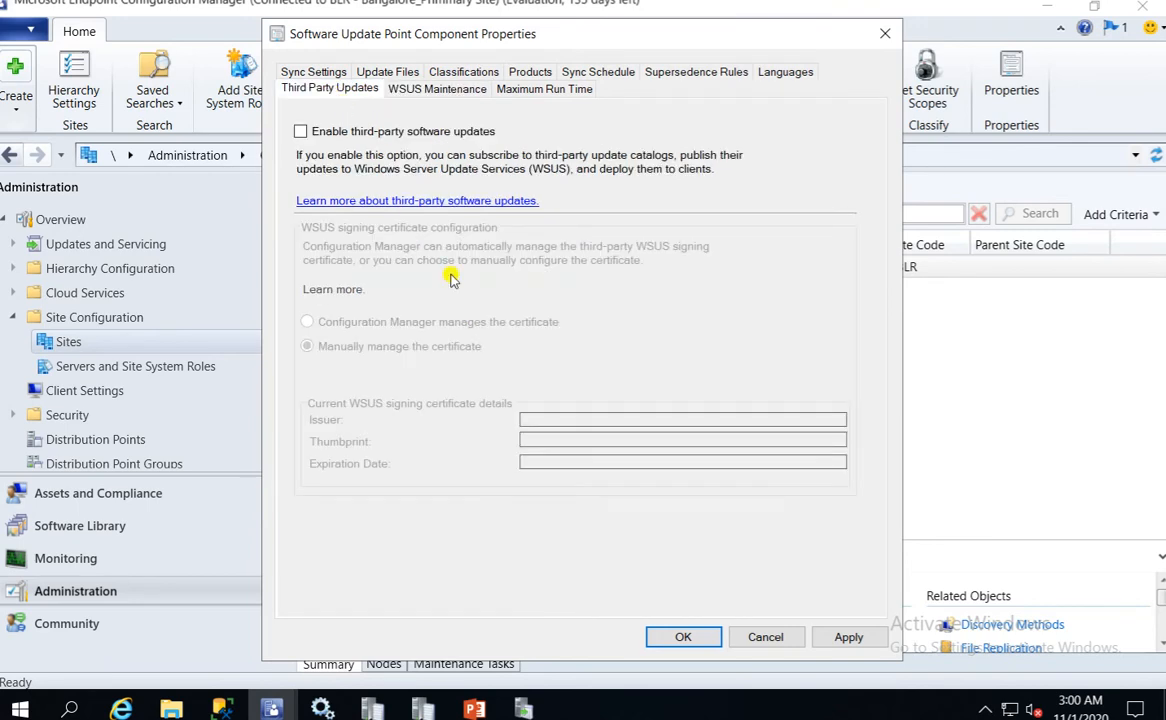
pyautogui.click(416, 90)
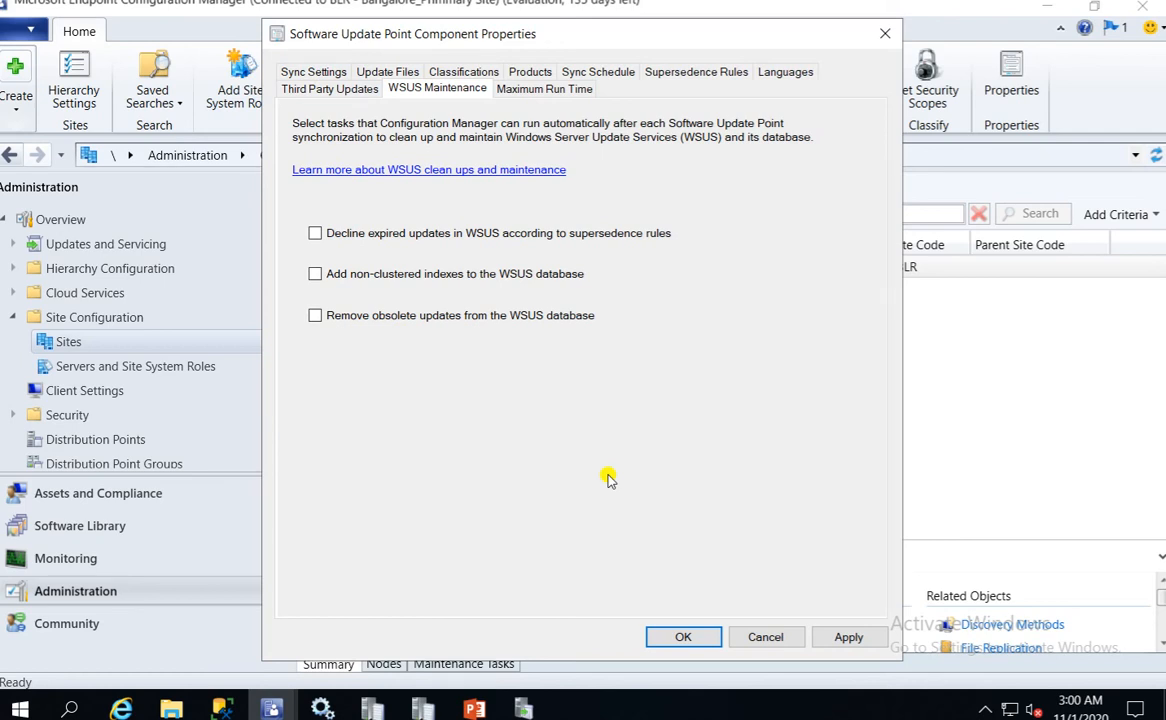
pyautogui.click(763, 639)
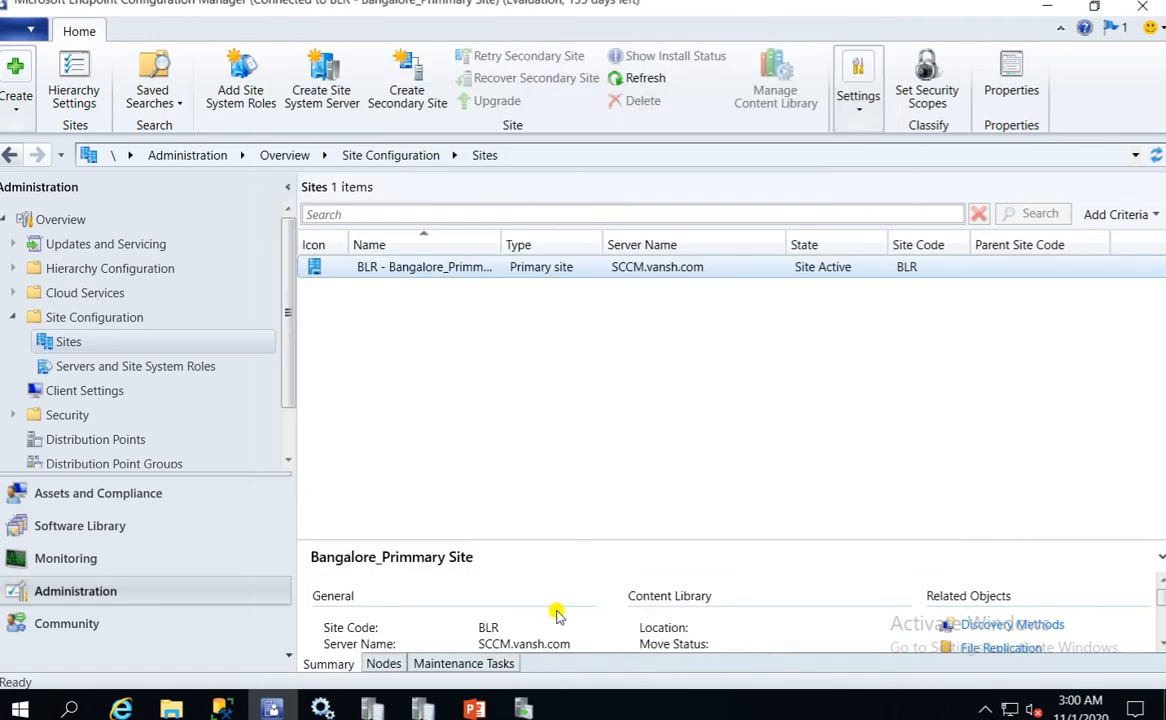
# Switch to the Configuration Manager Trace Log Tool and compare the latest WSUS update synchronization progress entries in wsyncmgr.log
pyautogui.click(372, 709)
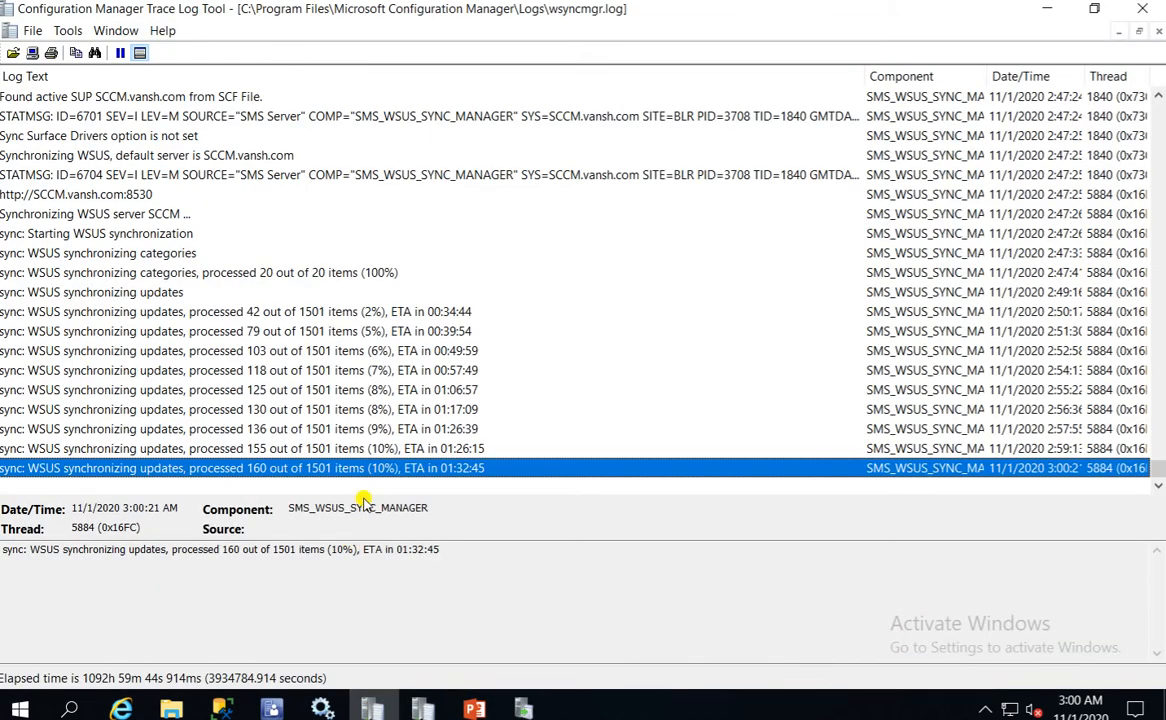
pyautogui.click(421, 448)
pyautogui.click(432, 468)
pyautogui.click(421, 448)
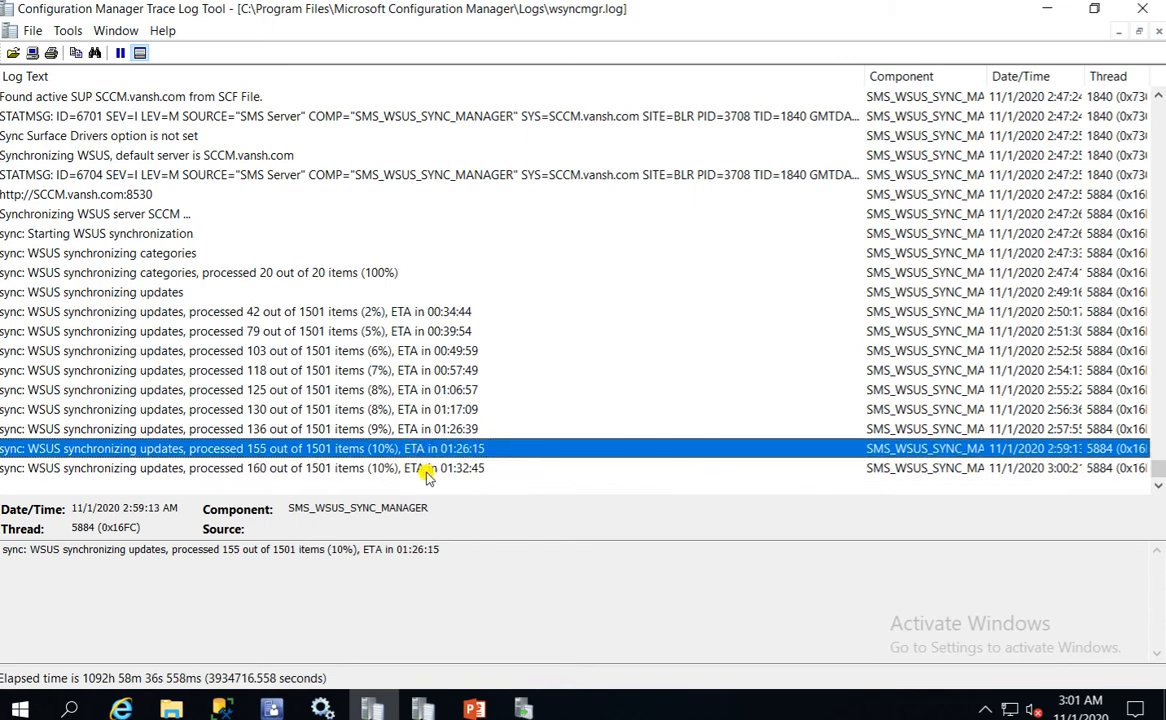
pyautogui.click(424, 468)
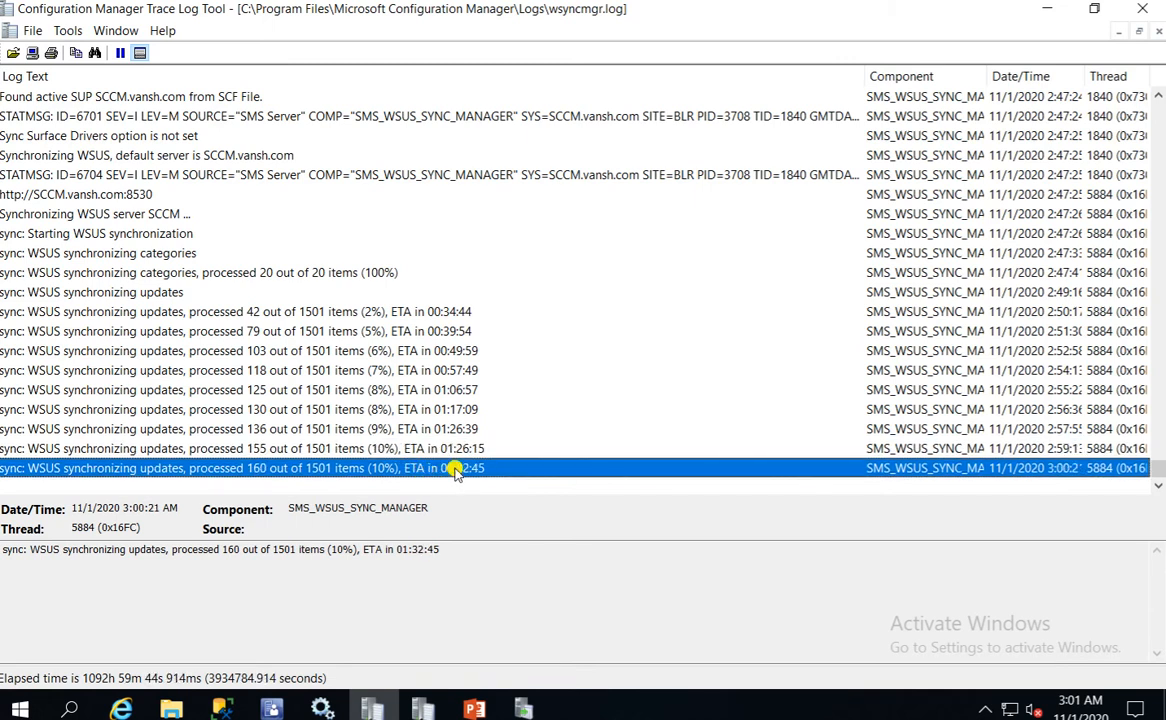
pyautogui.click(417, 428)
pyautogui.click(420, 448)
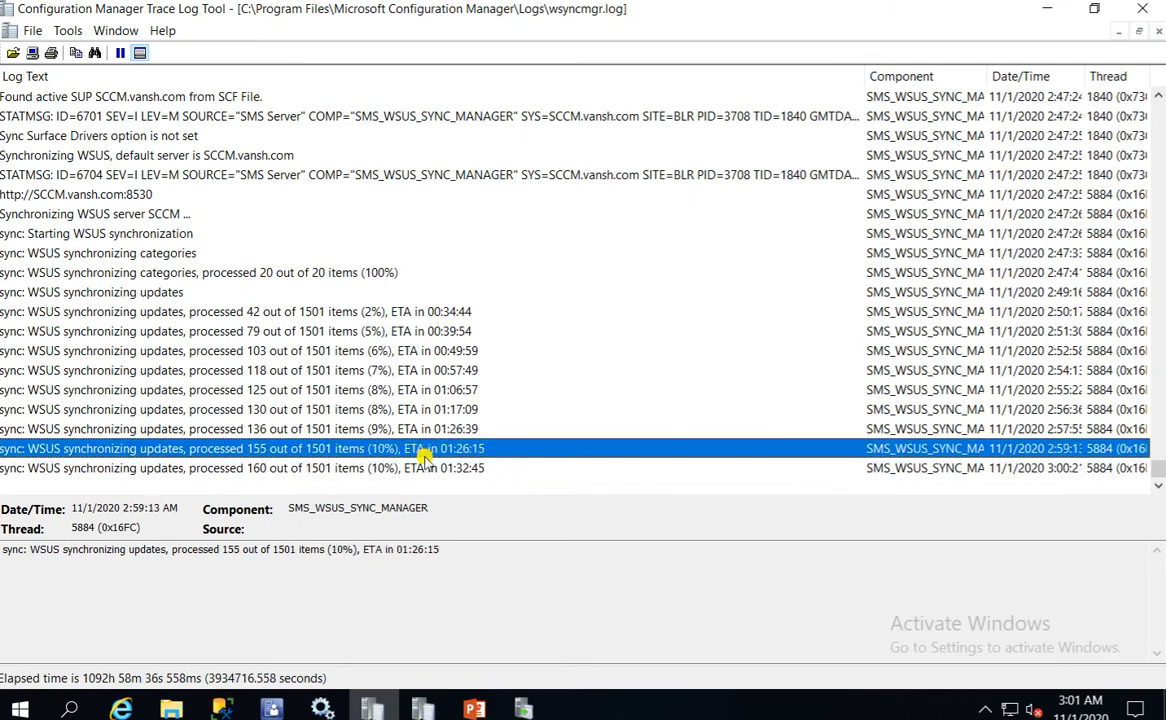
pyautogui.click(427, 466)
# Compare the synchronization status in Update Services with wsyncmgr.log, and open the Software Library workspace in the Configuration Manager console
pyautogui.click(524, 708)
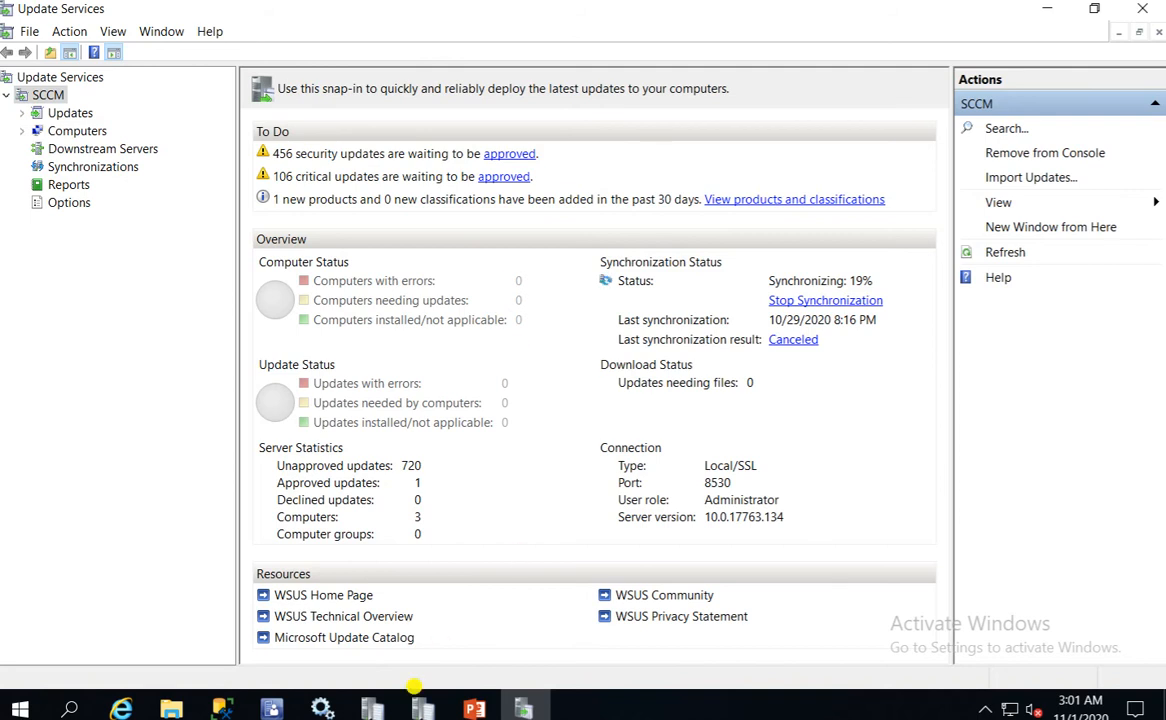
pyautogui.click(373, 709)
pyautogui.click(468, 390)
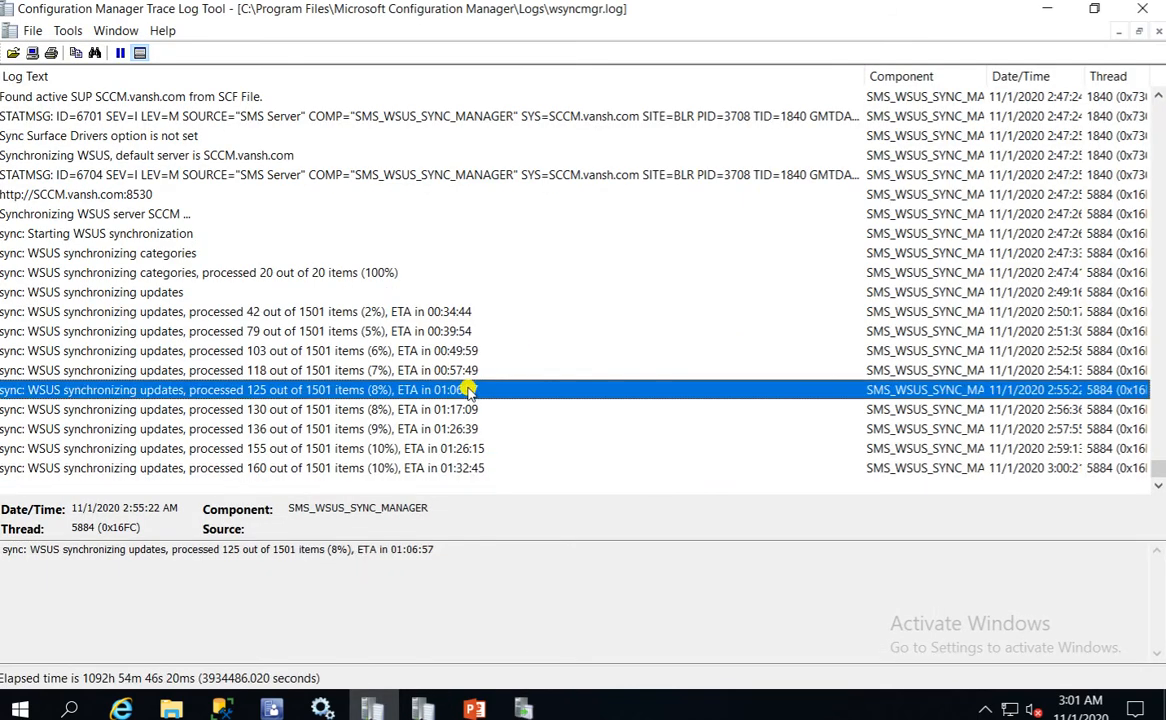
pyautogui.hotkey('alt', 'Tab')
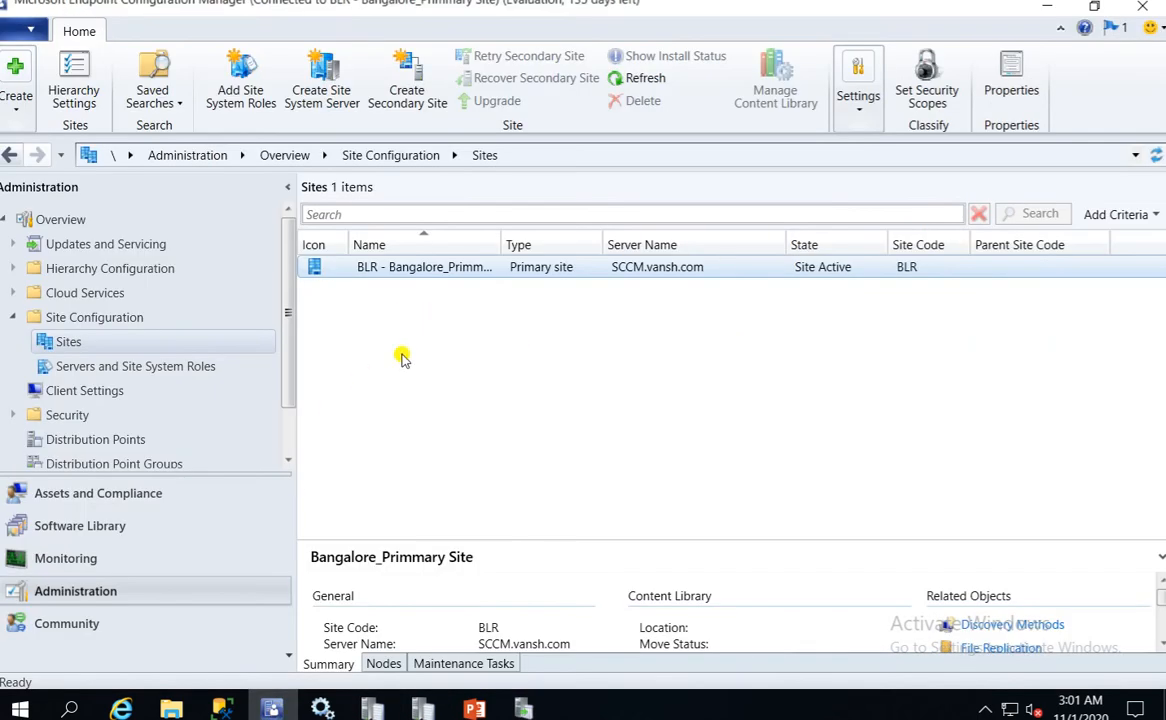
pyautogui.click(80, 526)
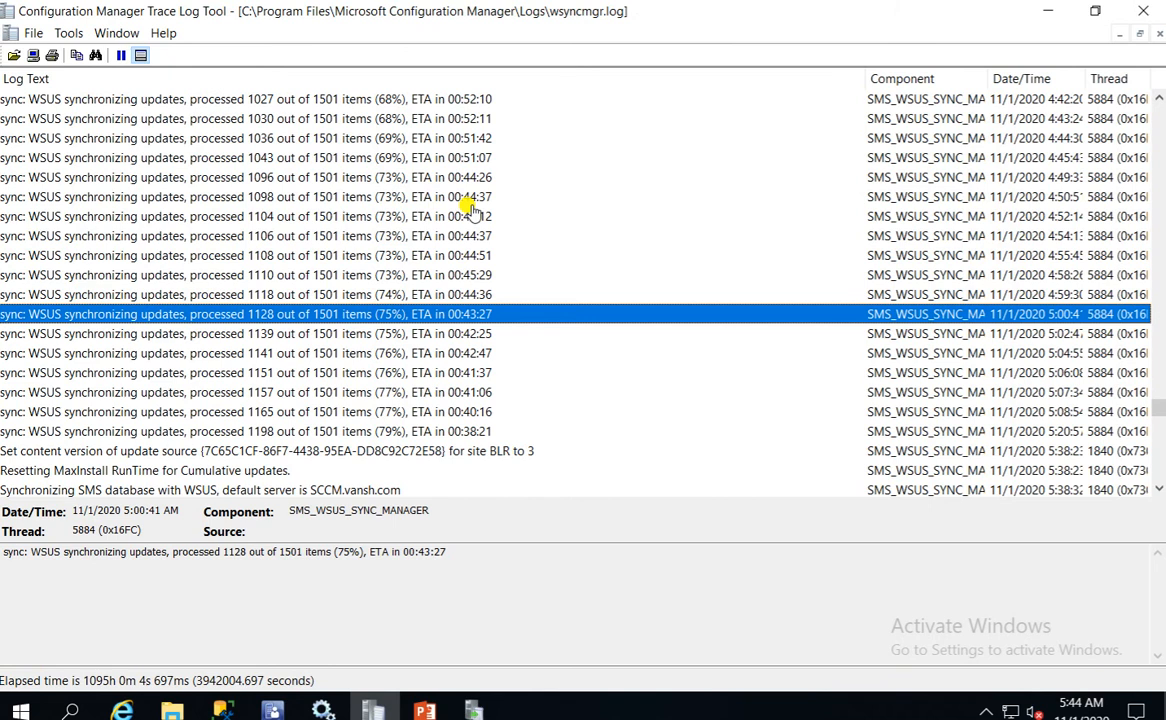
# Examine the wsyncmgr.log entries where WSUS update synchronization ends and SMS database synchronization with WSUS begins
pyautogui.click(440, 256)
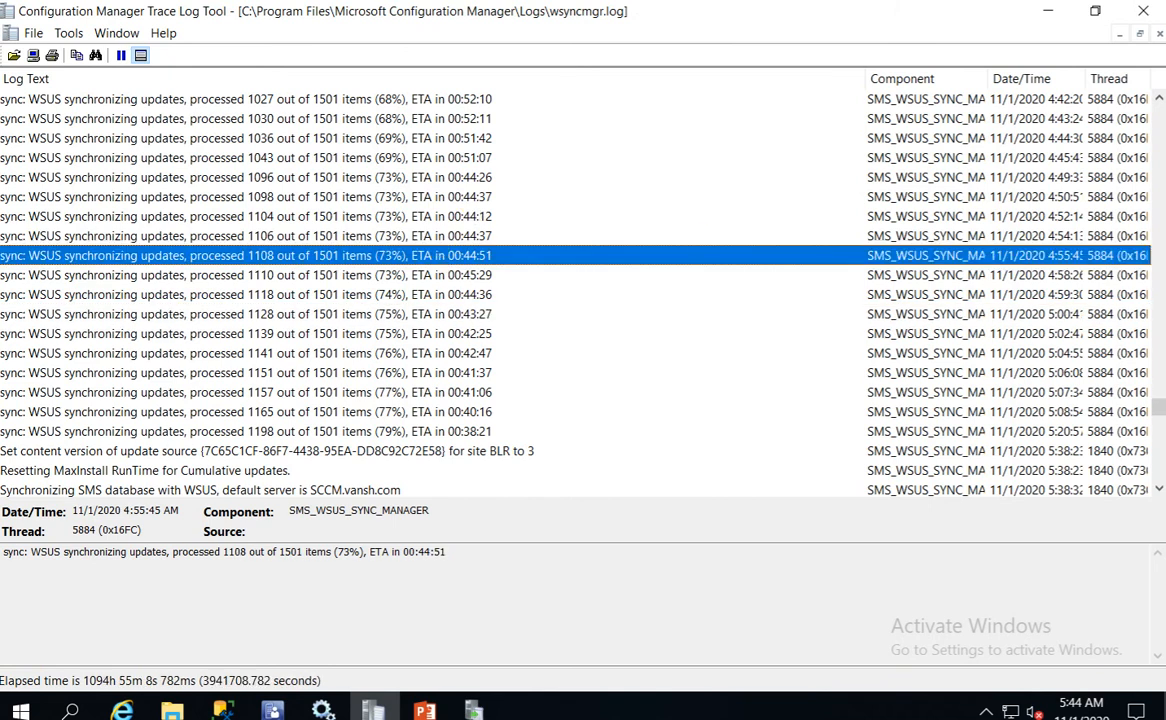
pyautogui.moveTo(1159, 412)
pyautogui.mouseDown()
pyautogui.moveTo(1153, 396)
pyautogui.moveTo(1158, 465)
pyautogui.moveTo(1157, 412)
pyautogui.mouseUp()
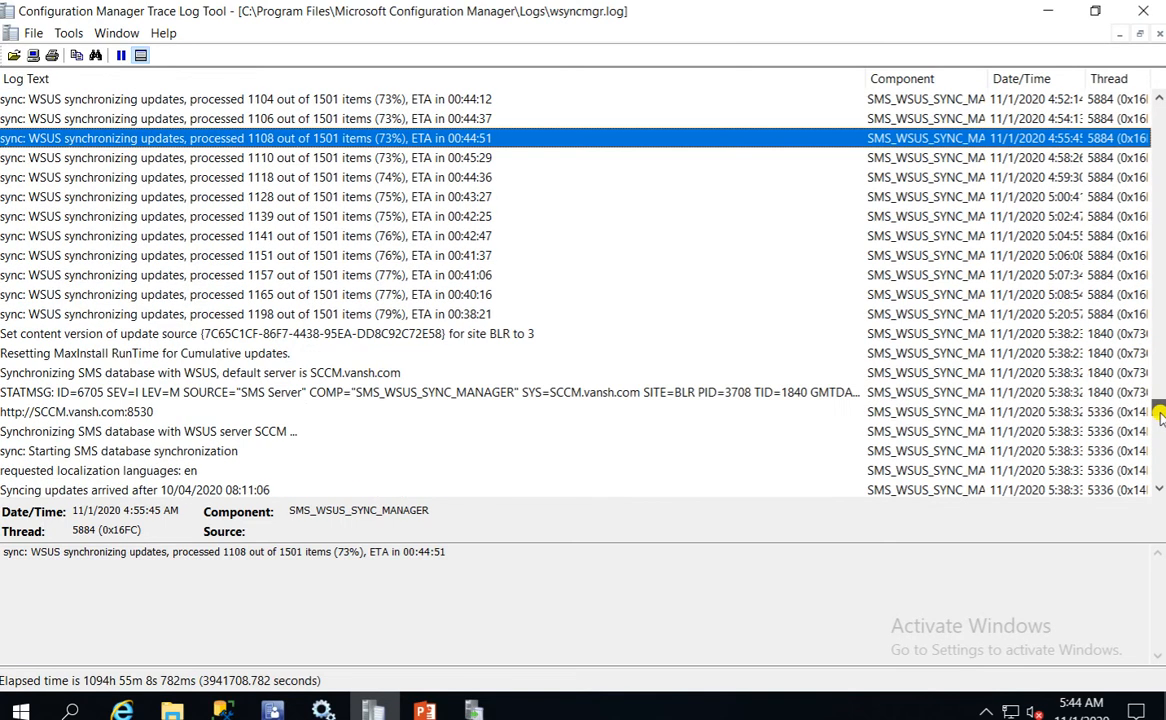
pyautogui.click(505, 340)
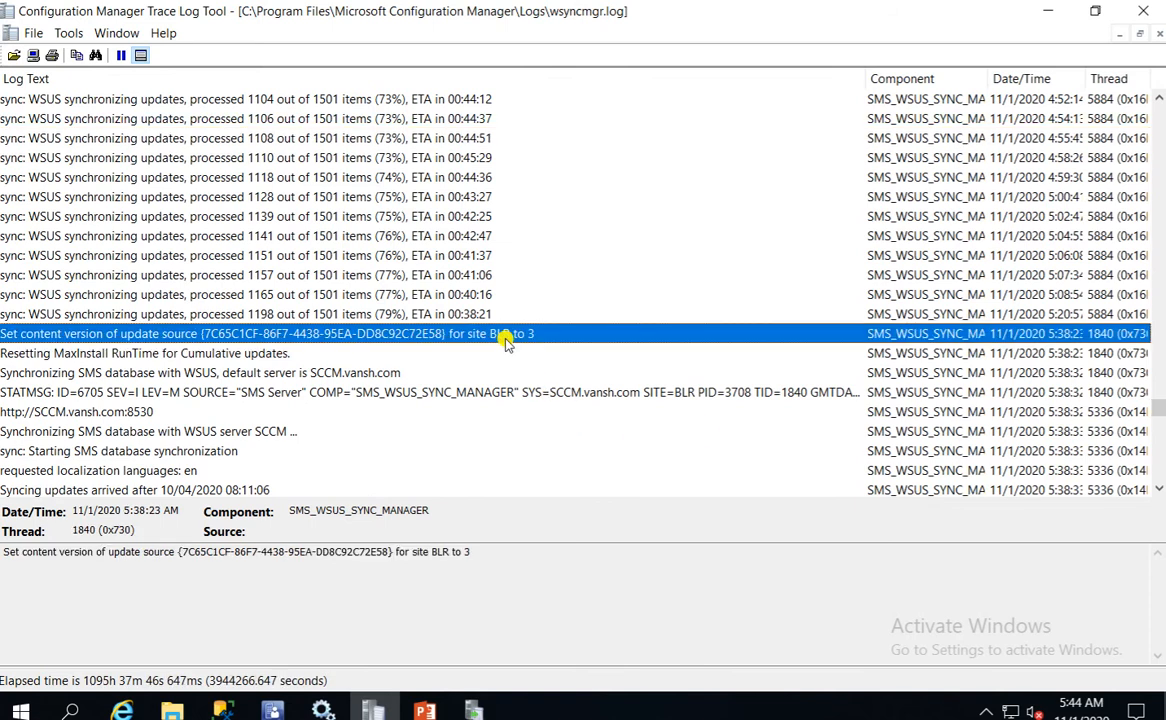
pyautogui.press('Down')
pyautogui.press('Down')
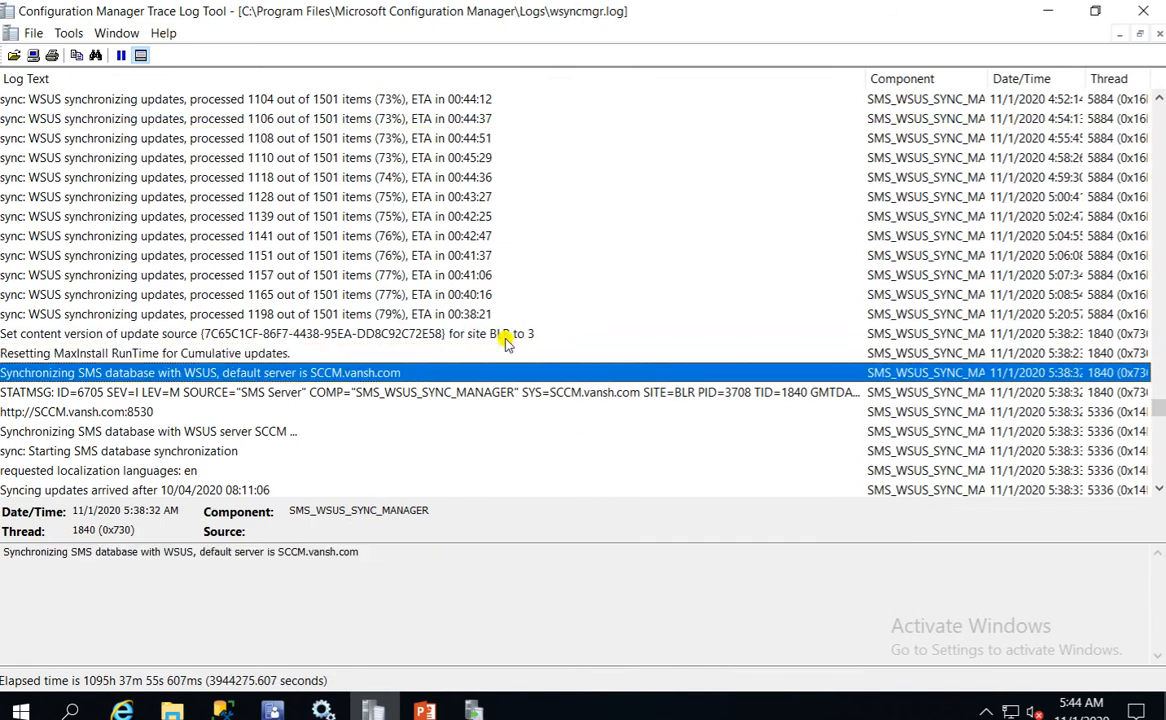
pyautogui.press('Up')
pyautogui.press('Up')
pyautogui.press('Up')
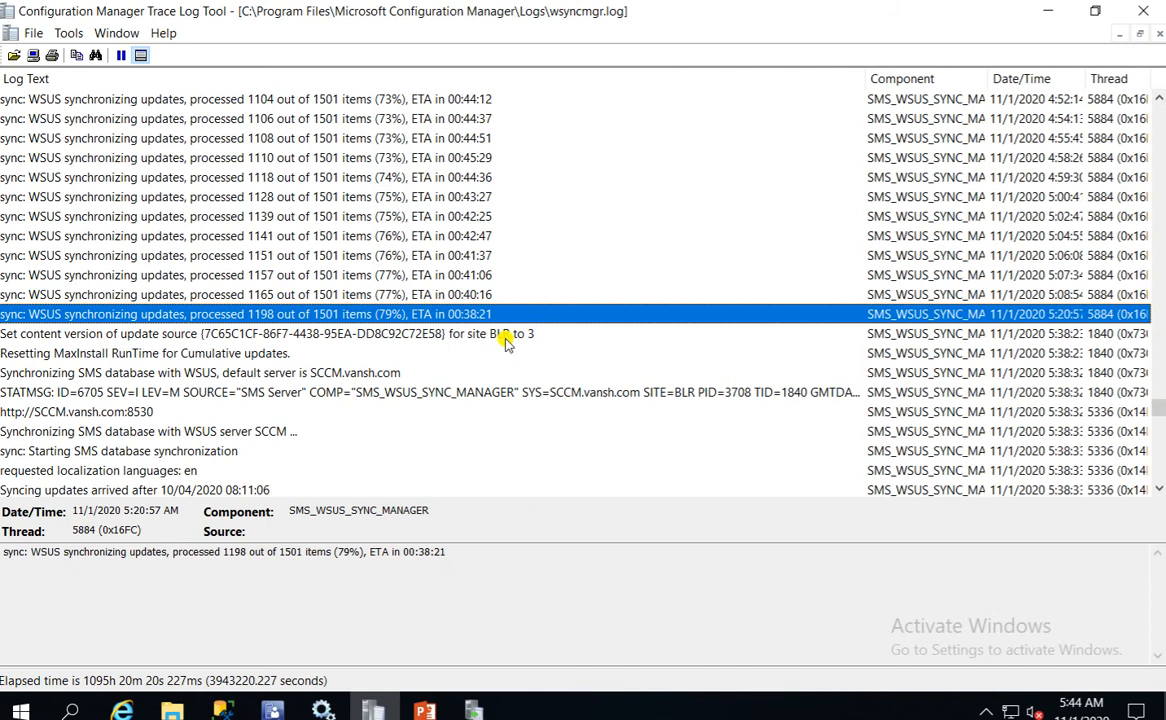
pyautogui.press('Down')
pyautogui.press('Down')
pyautogui.press('Down')
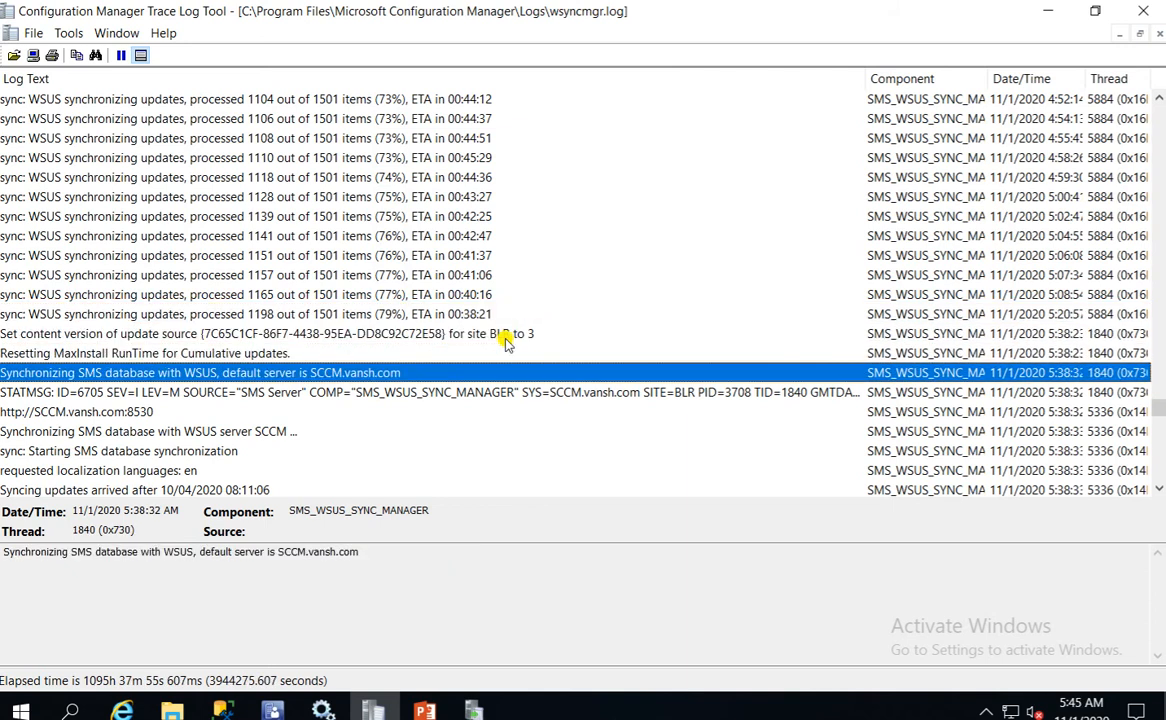
# Read through the SMS database synchronization entries, including the requested localization languages, product categories and update classifications
pyautogui.press('Down')
pyautogui.press('Down')
pyautogui.press('Down')
pyautogui.press('Down')
pyautogui.press('Down')
pyautogui.press('Down')
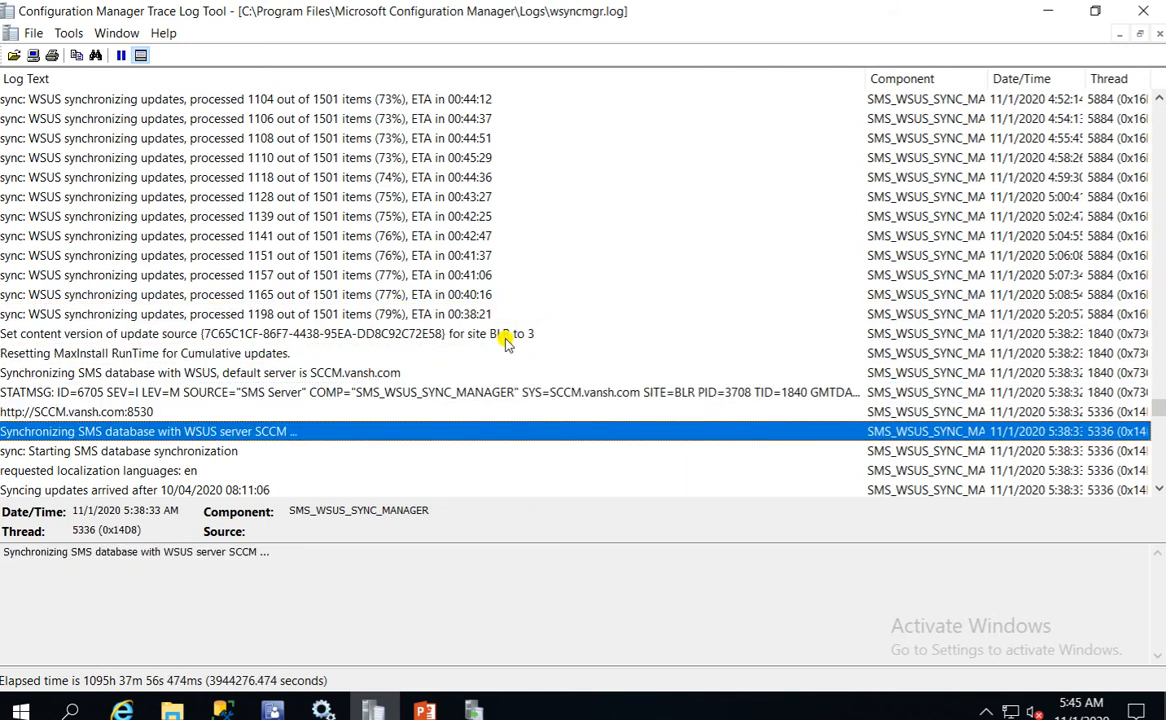
pyautogui.press('Down')
pyautogui.press('Down')
pyautogui.press('Down')
pyautogui.press('Down')
pyautogui.press('Down')
pyautogui.press('Down')
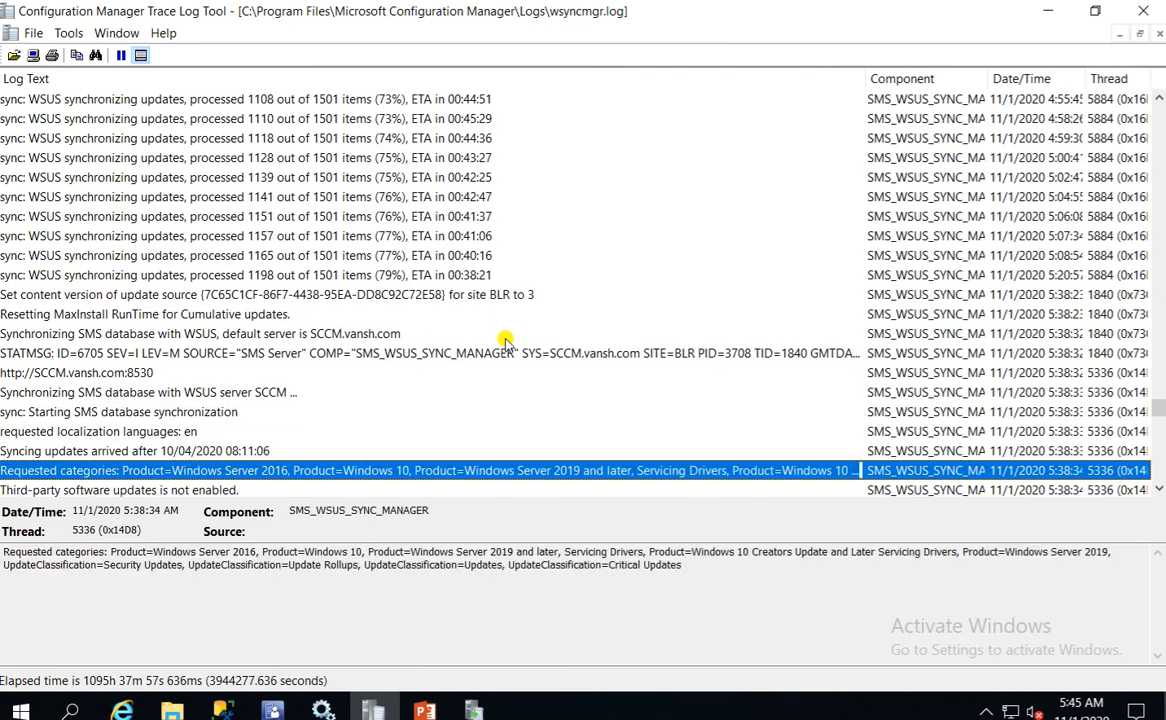
pyautogui.press('Down')
pyautogui.press('Down')
pyautogui.press('Down')
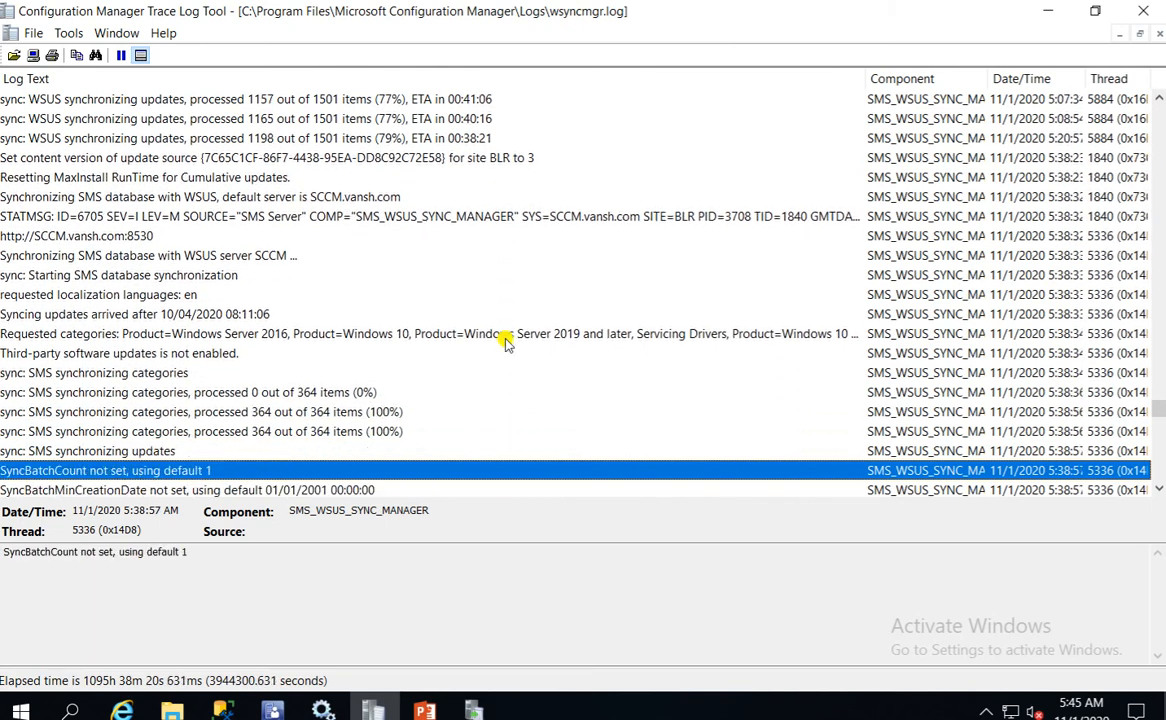
# Go back over the SMS category synchronization entries up to the start of the SMS update synchronization
pyautogui.press('Up')
pyautogui.press('Up')
pyautogui.press('Up')
pyautogui.press('Up')
pyautogui.press('Up')
pyautogui.press('Up')
pyautogui.press('Up')
pyautogui.press('Down')
pyautogui.press('Down')
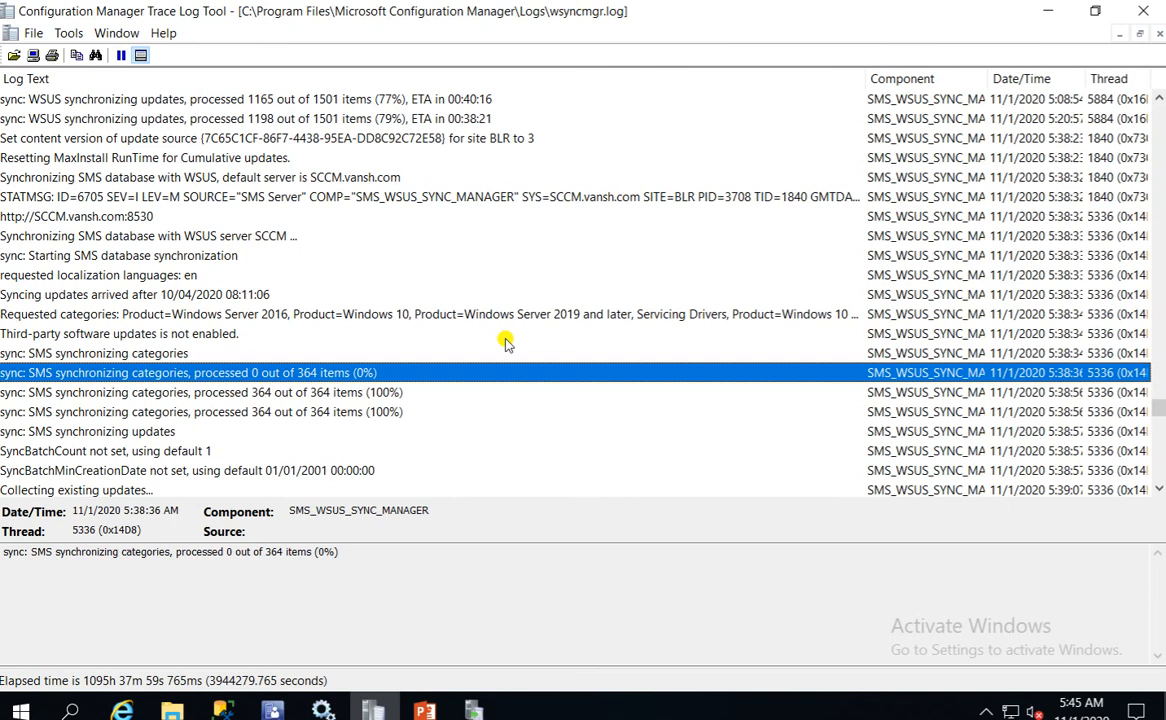
pyautogui.press('Down')
pyautogui.press('Down')
pyautogui.press('Down')
pyautogui.press('Down')
pyautogui.press('Down')
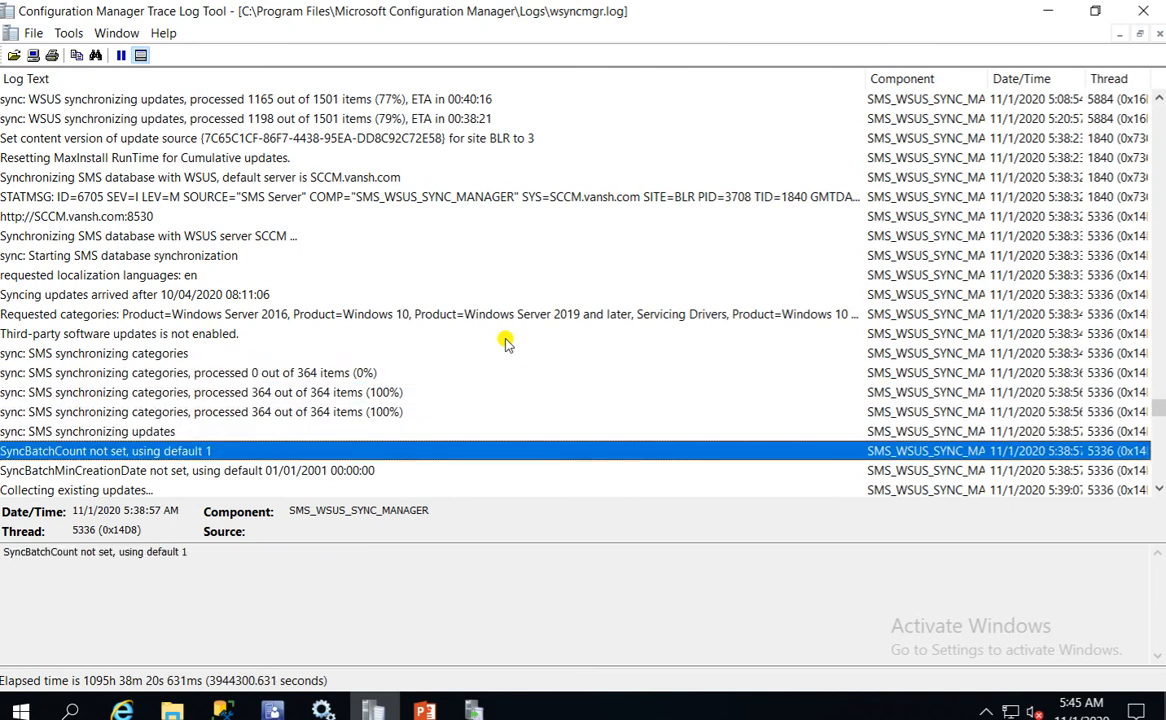
# Examine the log entries for individual Windows updates that are synchronized or skipped during the SMS update synchronization
pyautogui.press('Down')
pyautogui.press('Down')
pyautogui.press('Down')
pyautogui.press('Down')
pyautogui.press('Down')
pyautogui.press('Down')
pyautogui.press('Down')
pyautogui.press('Down')
pyautogui.press('Down')
pyautogui.press('Down')
pyautogui.press('Down')
pyautogui.press('Down')
pyautogui.press('Down')
pyautogui.press('Down')
pyautogui.press('Down')
pyautogui.press('Down')
pyautogui.press('Down')
pyautogui.press('Down')
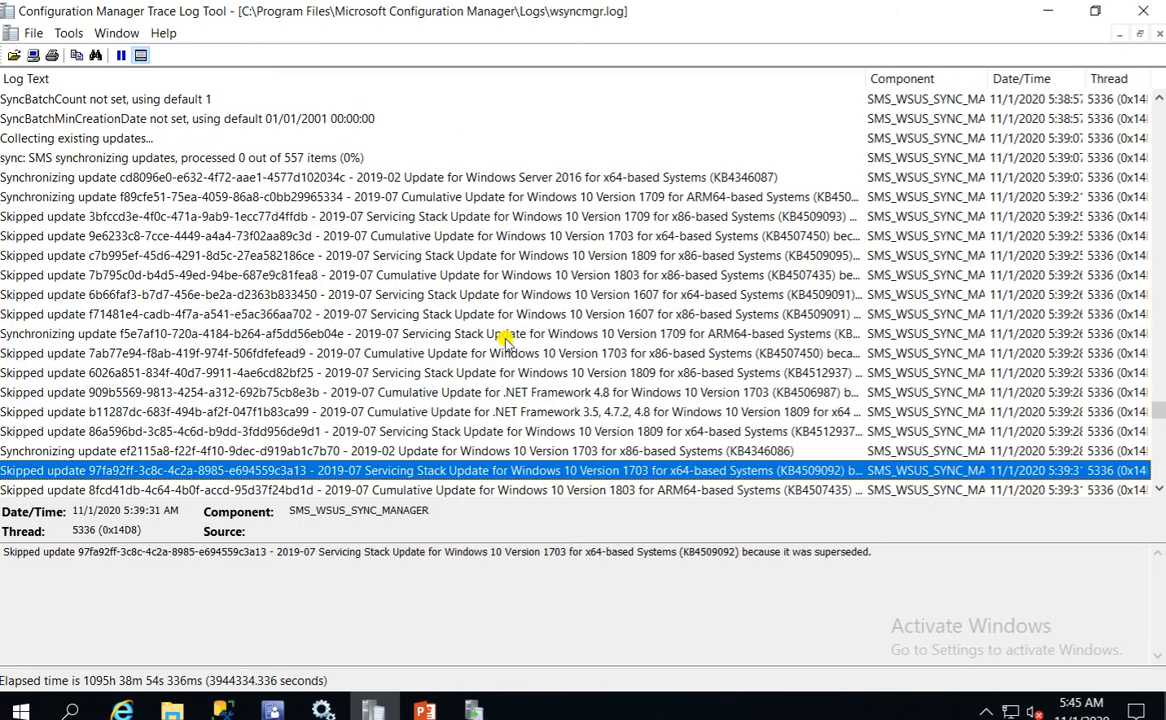
pyautogui.press('Up')
pyautogui.press('Up')
pyautogui.press('Up')
pyautogui.press('Up')
pyautogui.press('Up')
pyautogui.press('Up')
pyautogui.press('Up')
pyautogui.press('Up')
pyautogui.press('Up')
pyautogui.press('Up')
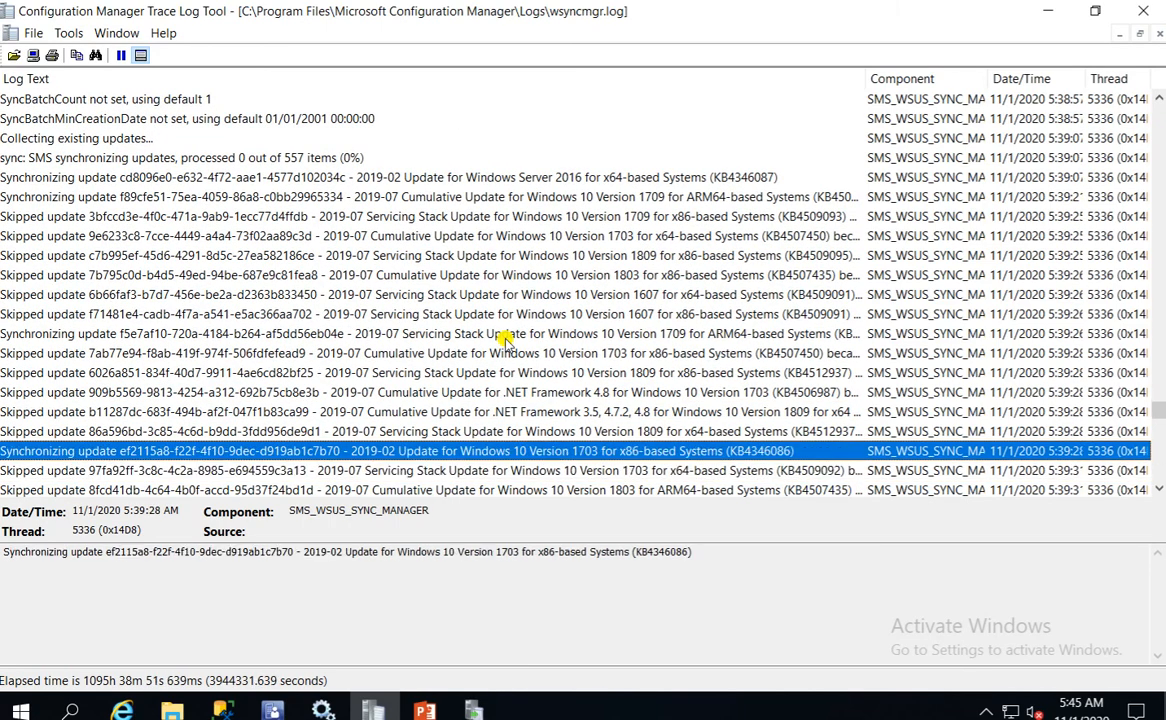
pyautogui.press('Up')
pyautogui.press('Up')
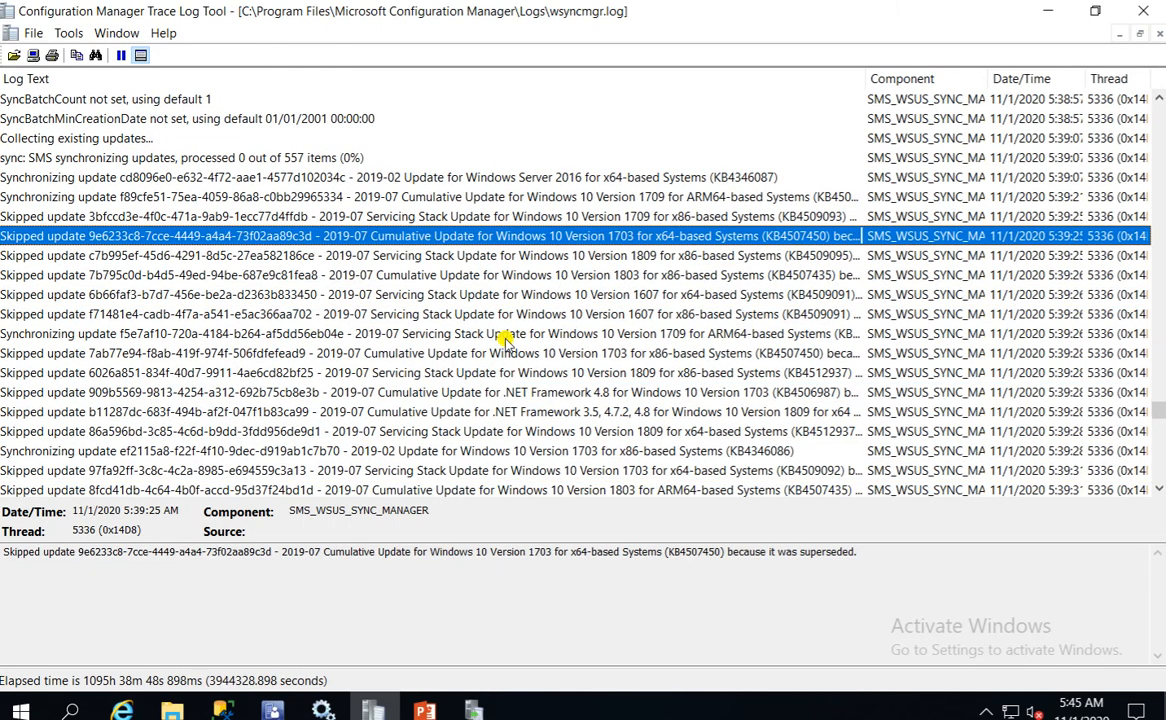
# Examine the log details of individual 2019-07 Windows 10 updates to see why each is skipped or synchronized
pyautogui.press('Up')
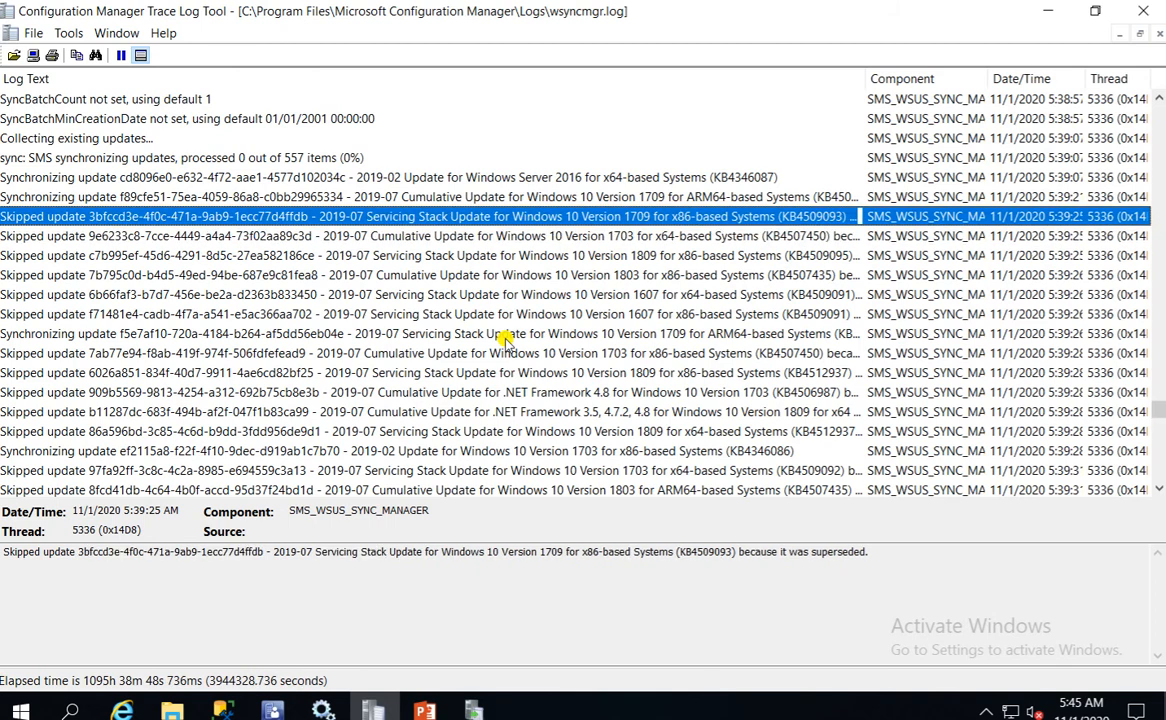
pyautogui.press('Down')
pyautogui.press('Down')
pyautogui.press('Down')
pyautogui.press('Down')
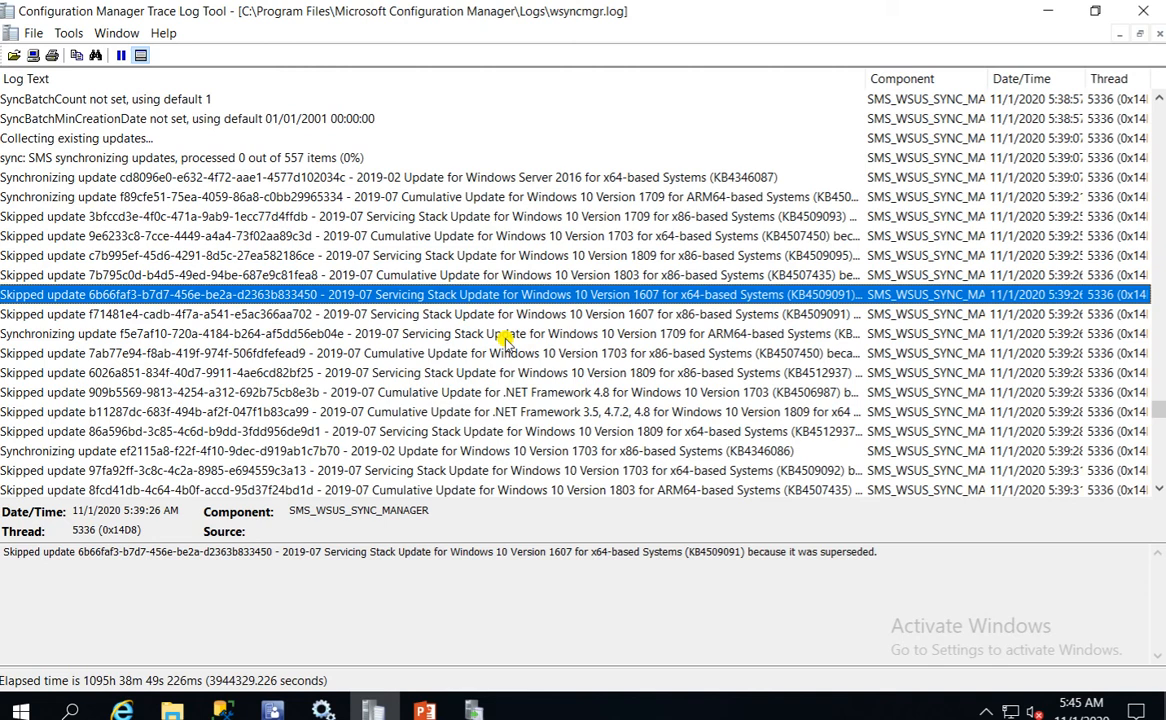
pyautogui.press('Up')
pyautogui.press('Up')
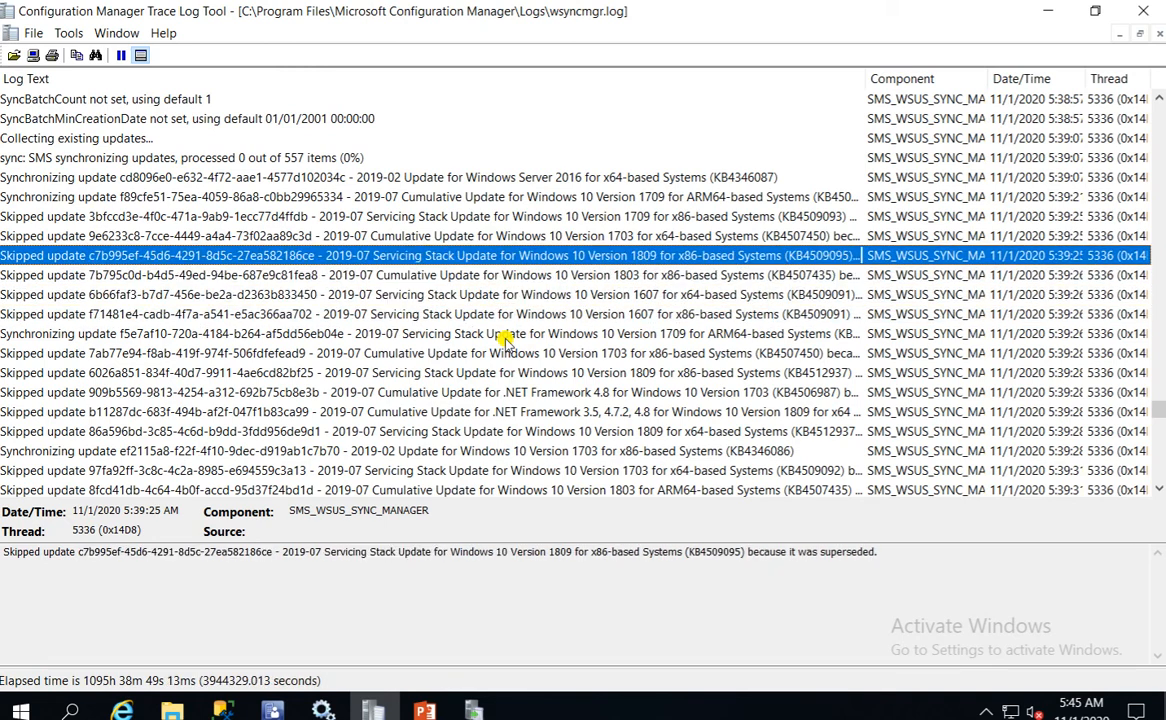
pyautogui.press('Down')
pyautogui.press('Down')
pyautogui.press('Down')
pyautogui.press('Down')
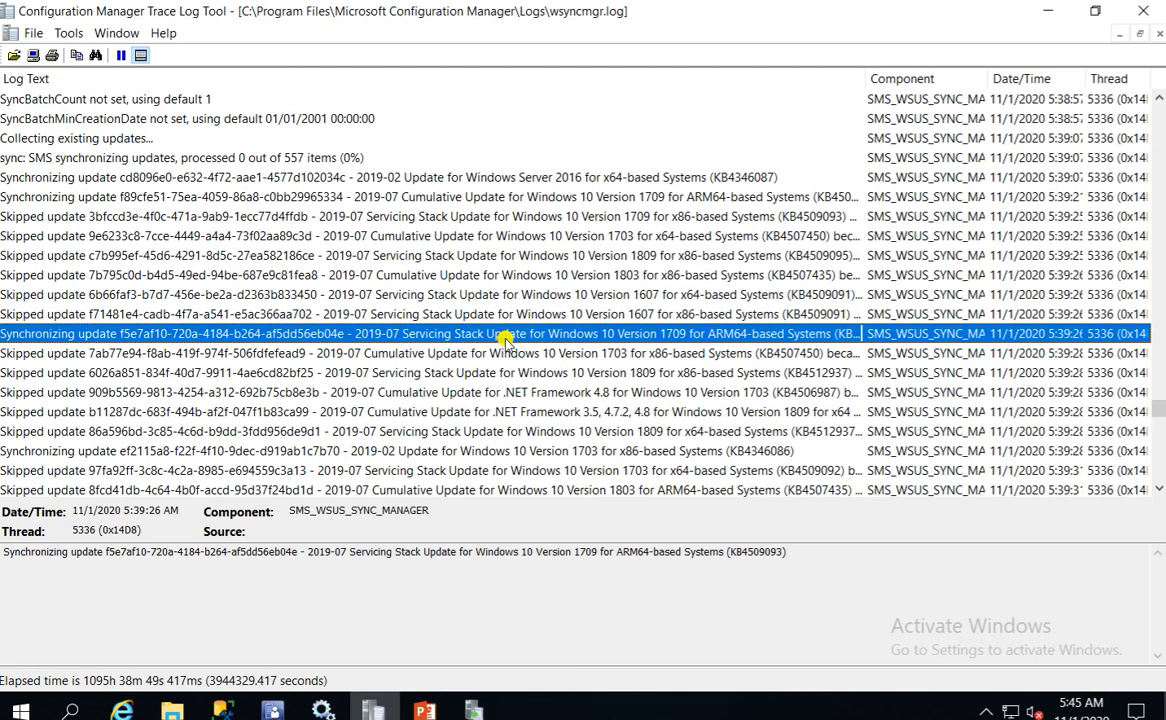
# Skim the following update entries from the 2019-07 through the 2019-10 releases, tracking the SMS update synchronization progress
pyautogui.press('Down')
pyautogui.press('Down')
pyautogui.press('Down')
pyautogui.press('Down')
pyautogui.press('Down')
pyautogui.press('Down')
pyautogui.press('Down')
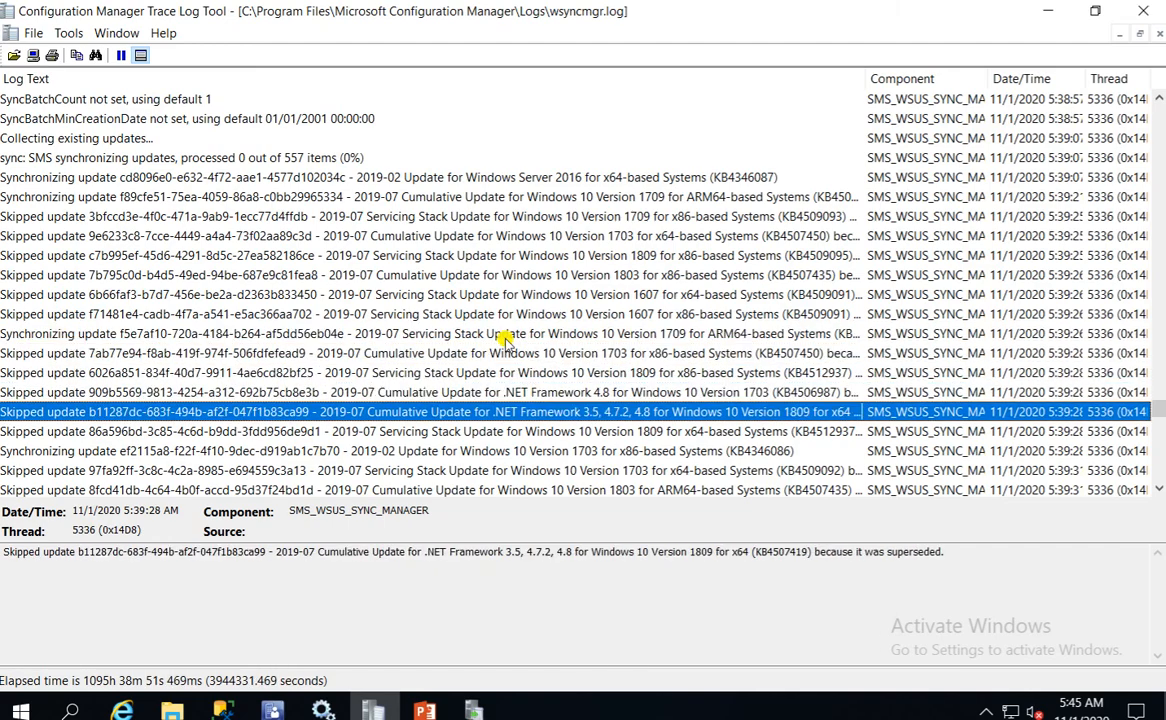
pyautogui.press('Down')
pyautogui.press('Down')
pyautogui.press('Down')
pyautogui.press('Down')
pyautogui.press('Down')
pyautogui.press('Down')
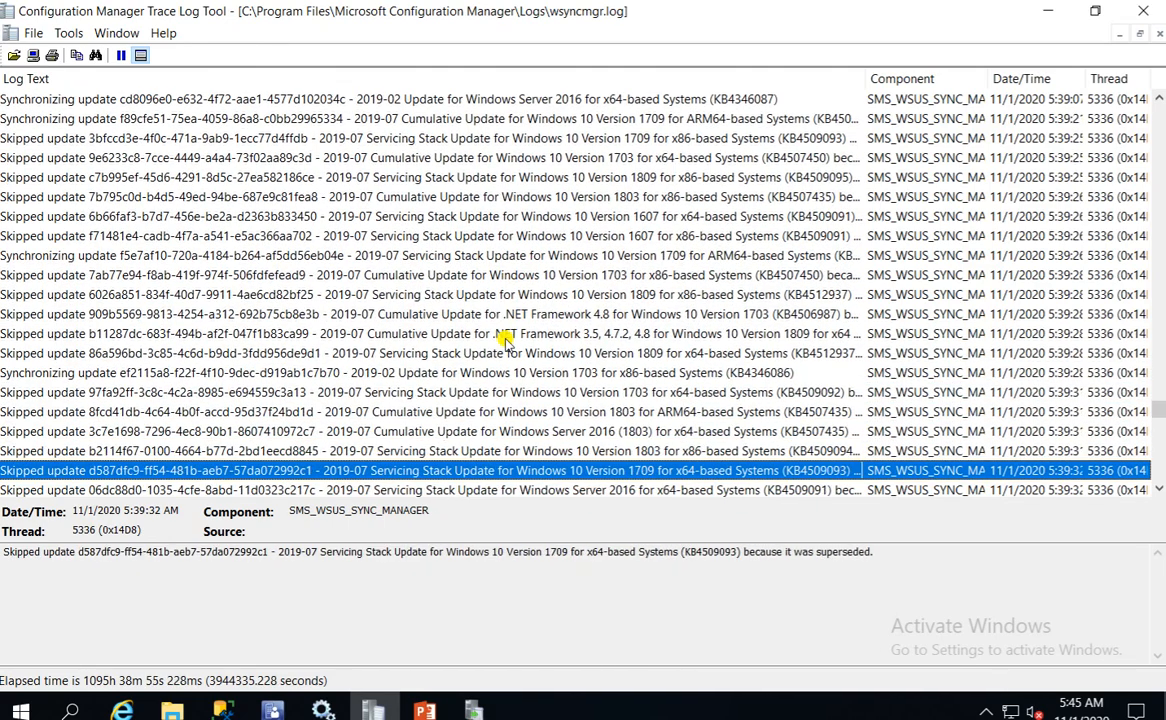
pyautogui.press('Down')
pyautogui.press('Down')
pyautogui.press('Down')
pyautogui.press('Down')
pyautogui.press('Down')
pyautogui.press('Down')
pyautogui.press('Down')
pyautogui.press('Down')
pyautogui.press('Down')
pyautogui.press('Down')
pyautogui.press('Down')
pyautogui.press('Down')
pyautogui.press('Down')
pyautogui.press('Down')
pyautogui.press('Down')
pyautogui.press('Down')
pyautogui.press('Down')
pyautogui.press('Down')
pyautogui.press('Down')
pyautogui.press('Down')
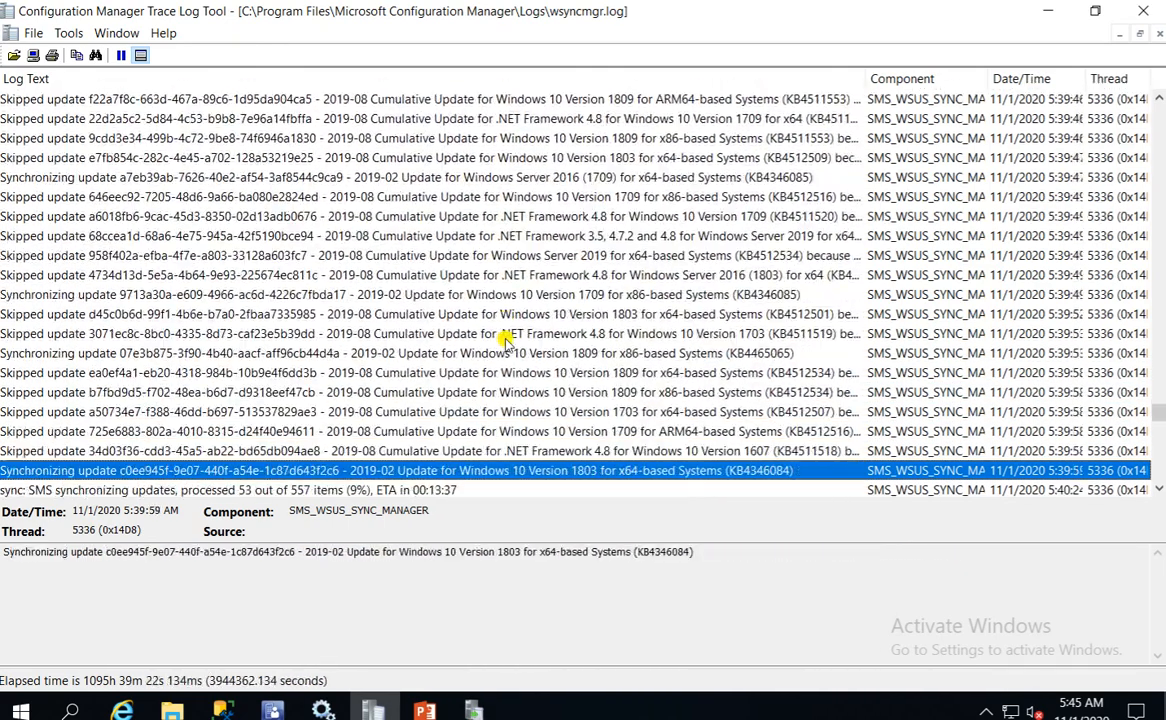
pyautogui.press('Down')
pyautogui.press('Down')
pyautogui.press('Down')
pyautogui.press('Down')
pyautogui.press('Down')
pyautogui.press('Down')
pyautogui.press('Down')
pyautogui.press('Down')
pyautogui.press('Down')
pyautogui.press('Down')
pyautogui.press('Down')
pyautogui.press('Down')
pyautogui.press('Down')
pyautogui.press('Down')
pyautogui.press('Down')
pyautogui.press('Down')
pyautogui.press('Down')
pyautogui.press('Down')
pyautogui.press('Down')
pyautogui.press('Down')
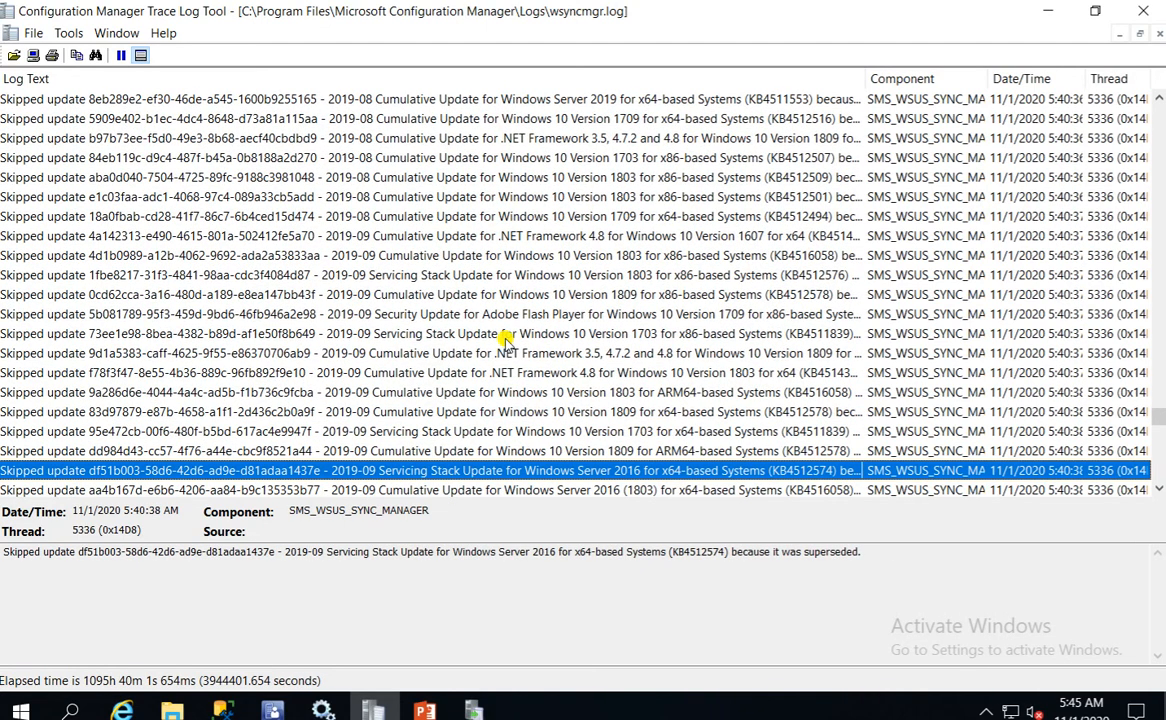
pyautogui.press('Down')
pyautogui.press('Down')
pyautogui.press('Down')
pyautogui.press('Down')
pyautogui.press('Down')
pyautogui.press('Down')
pyautogui.press('Down')
pyautogui.press('Down')
pyautogui.press('Down')
pyautogui.press('Down')
pyautogui.press('Down')
pyautogui.press('Down')
pyautogui.press('Down')
pyautogui.press('Down')
pyautogui.press('Down')
pyautogui.press('Down')
pyautogui.press('Down')
pyautogui.press('Down')
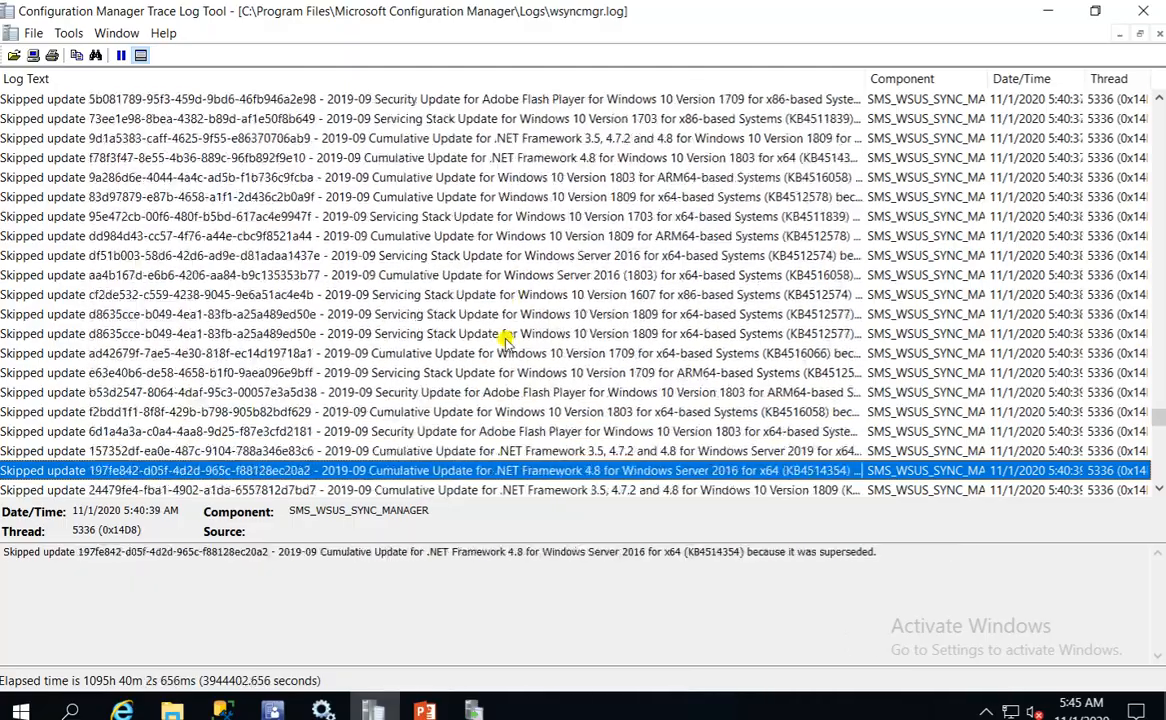
pyautogui.press('Down')
pyautogui.press('Down')
pyautogui.press('Down')
pyautogui.press('Down')
pyautogui.press('Down')
pyautogui.press('Down')
pyautogui.press('Down')
pyautogui.press('Down')
pyautogui.press('Down')
pyautogui.press('Down')
pyautogui.press('Down')
pyautogui.press('Down')
pyautogui.press('Down')
pyautogui.press('Down')
pyautogui.press('Down')
pyautogui.press('Down')
pyautogui.press('Down')
pyautogui.press('Down')
pyautogui.press('Down')
pyautogui.press('Down')
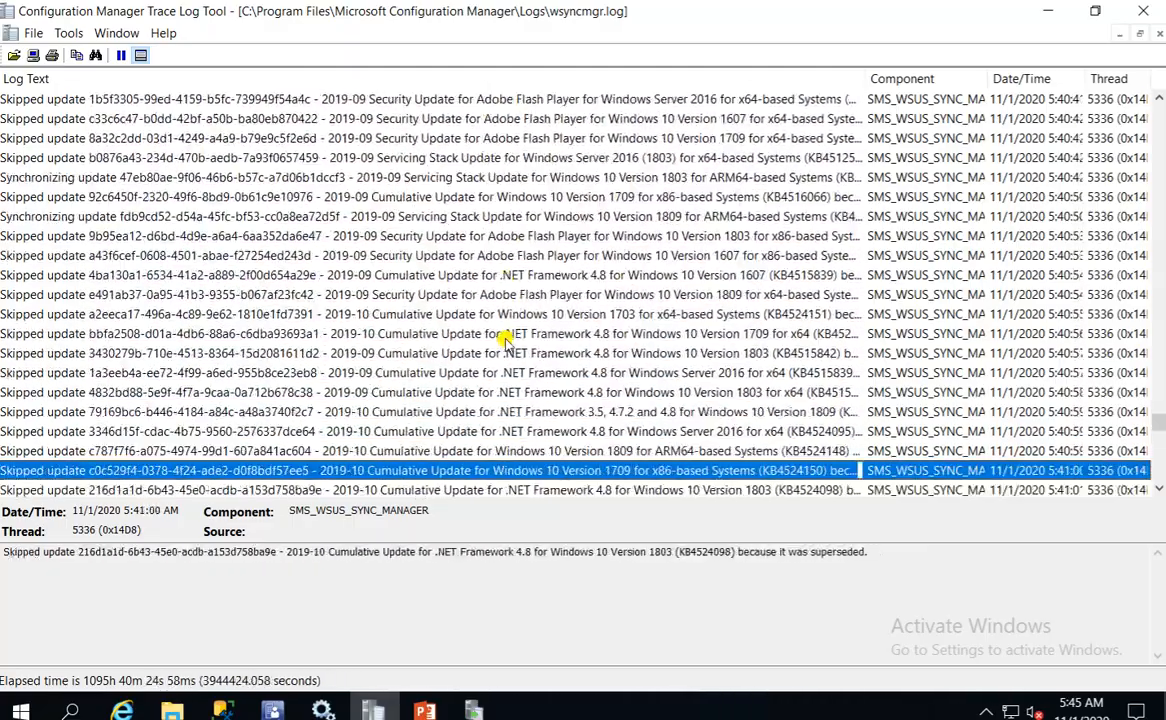
pyautogui.press('Down')
pyautogui.press('Down')
pyautogui.press('Down')
pyautogui.press('Down')
pyautogui.press('Down')
pyautogui.press('Down')
pyautogui.press('Down')
pyautogui.press('Down')
pyautogui.press('Down')
pyautogui.press('Down')
pyautogui.press('Down')
pyautogui.press('Down')
pyautogui.press('Down')
pyautogui.press('Down')
pyautogui.press('Down')
pyautogui.press('Down')
pyautogui.press('Down')
pyautogui.press('Down')
pyautogui.press('Down')
pyautogui.press('Down')
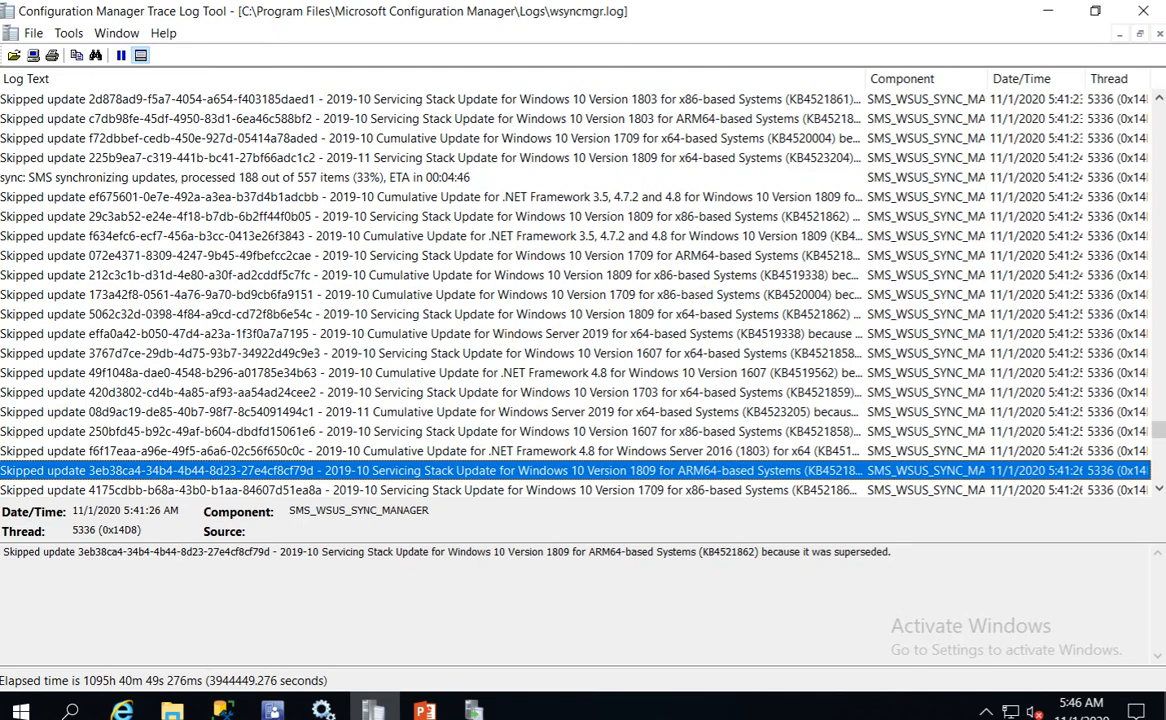
# Go to the end of the log and examine the entries from the last synchronized updates through cleanup and WSUS synchronization completion
pyautogui.moveTo(1158, 438); pyautogui.dragTo(1158, 480)
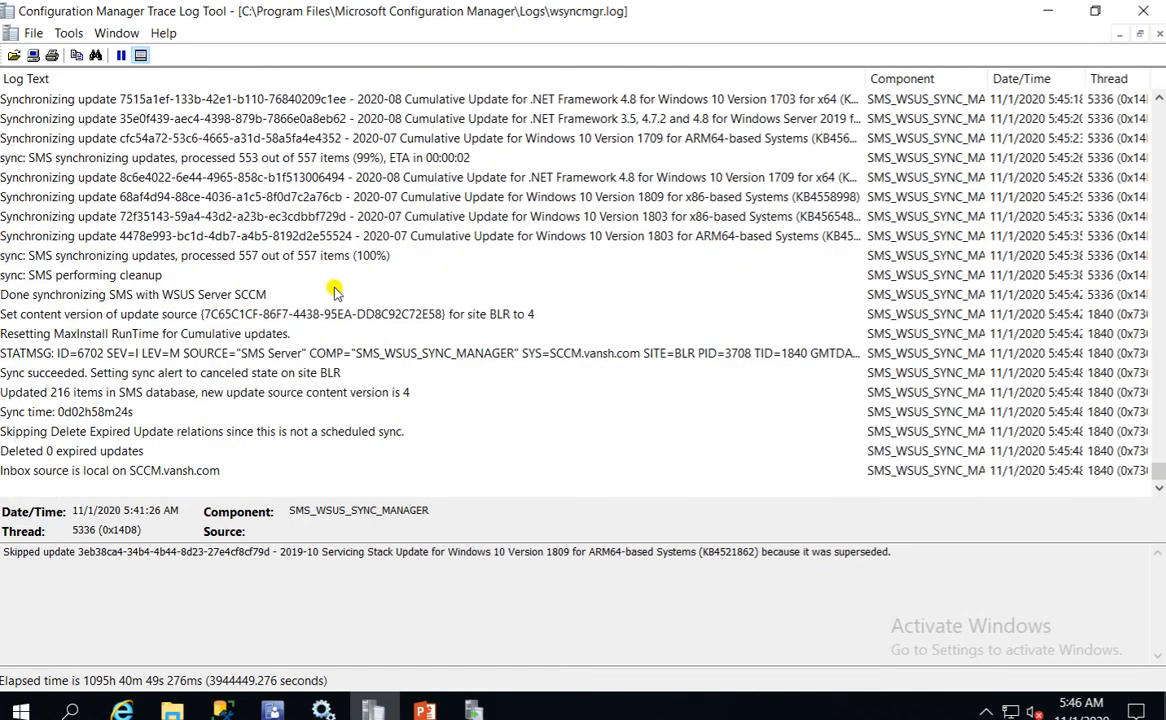
pyautogui.click(300, 255)
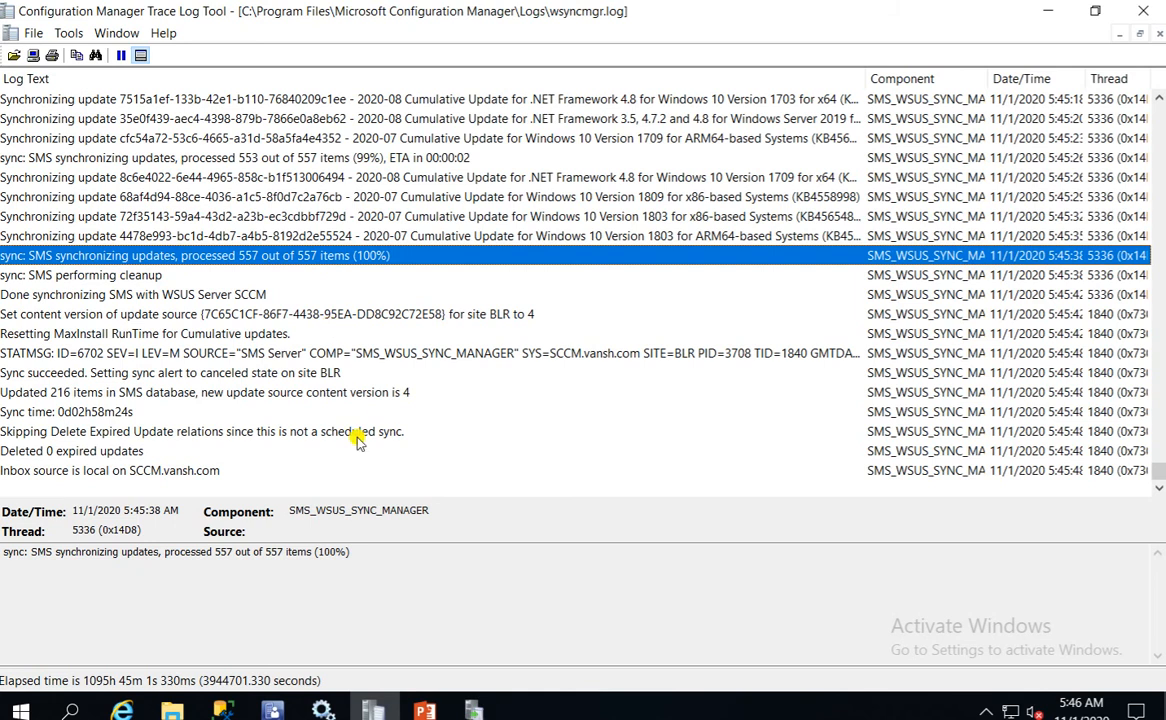
pyautogui.press('Up')
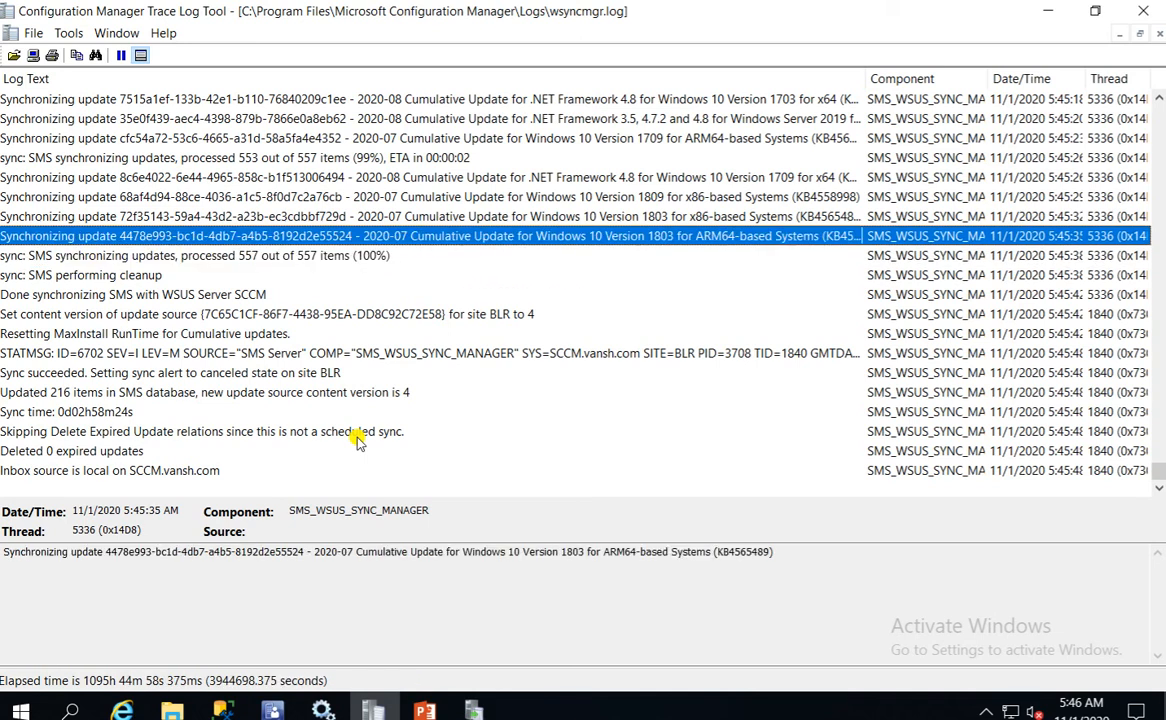
pyautogui.press('Up')
pyautogui.press('Up')
pyautogui.press('Down')
pyautogui.press('Down')
pyautogui.press('Down')
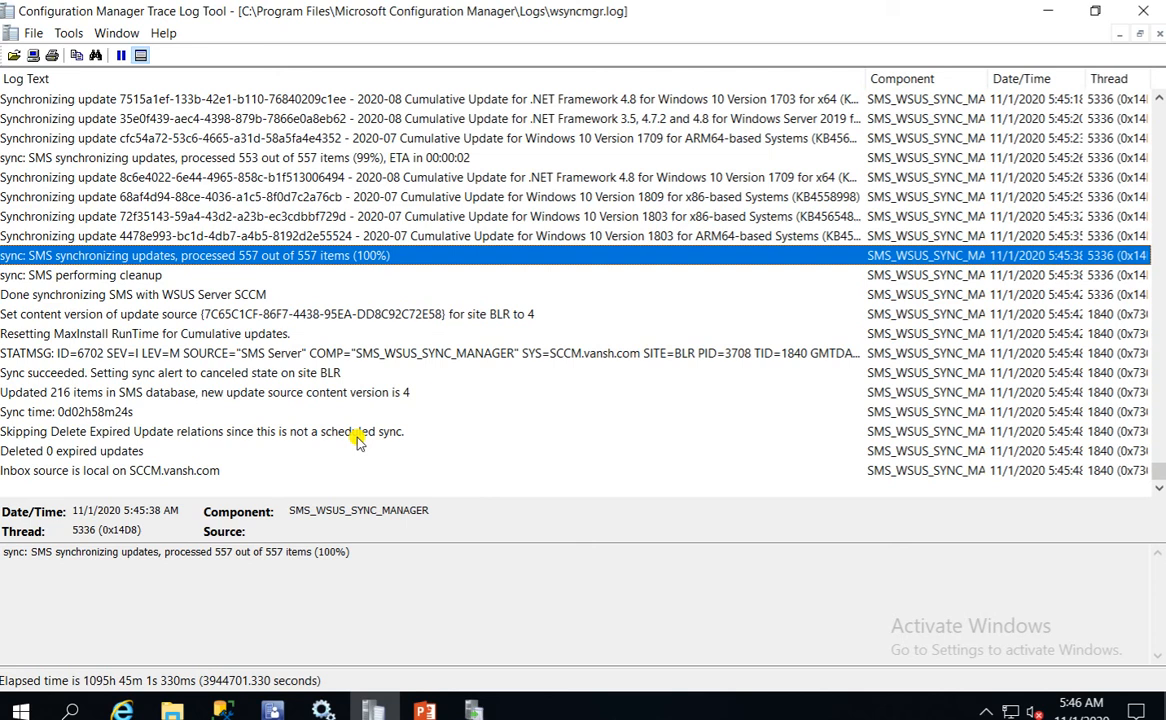
pyautogui.press('Down')
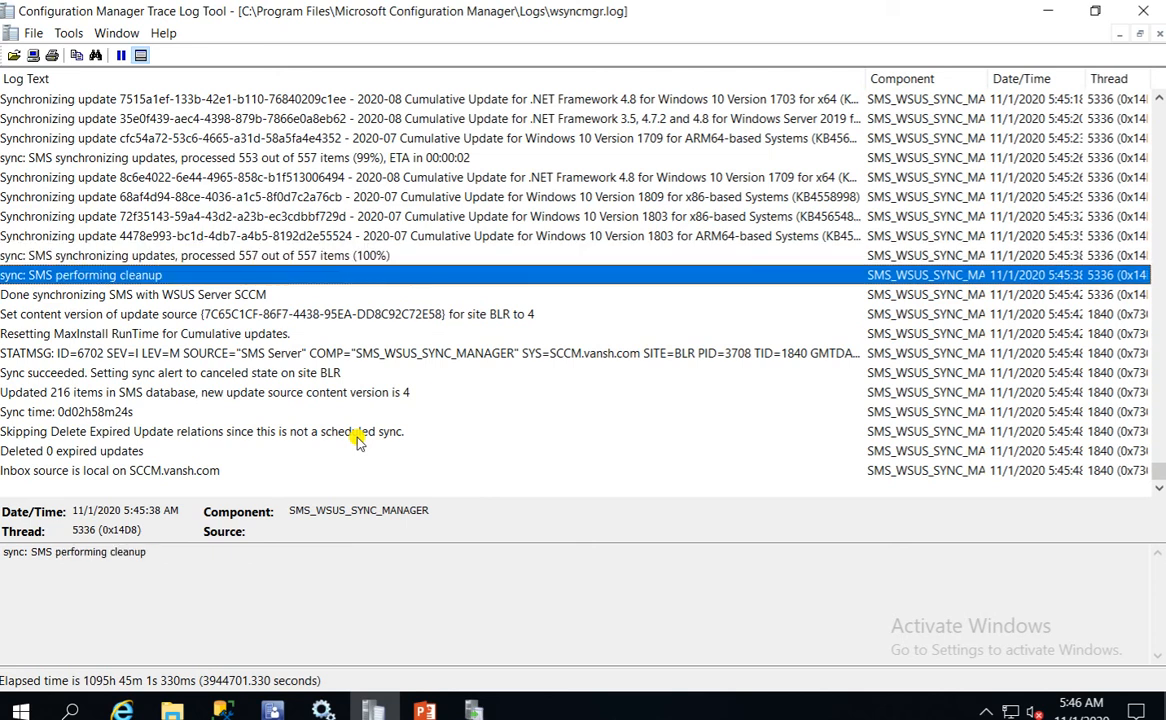
pyautogui.press('Down')
pyautogui.press('Down')
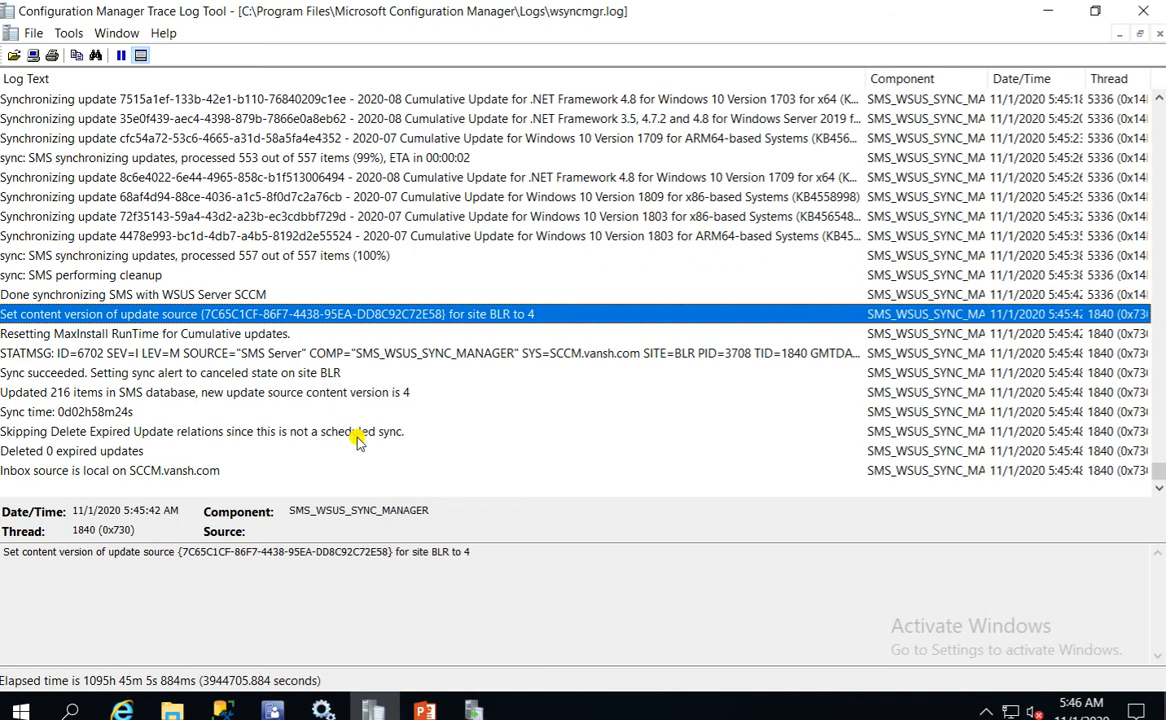
pyautogui.press('Up')
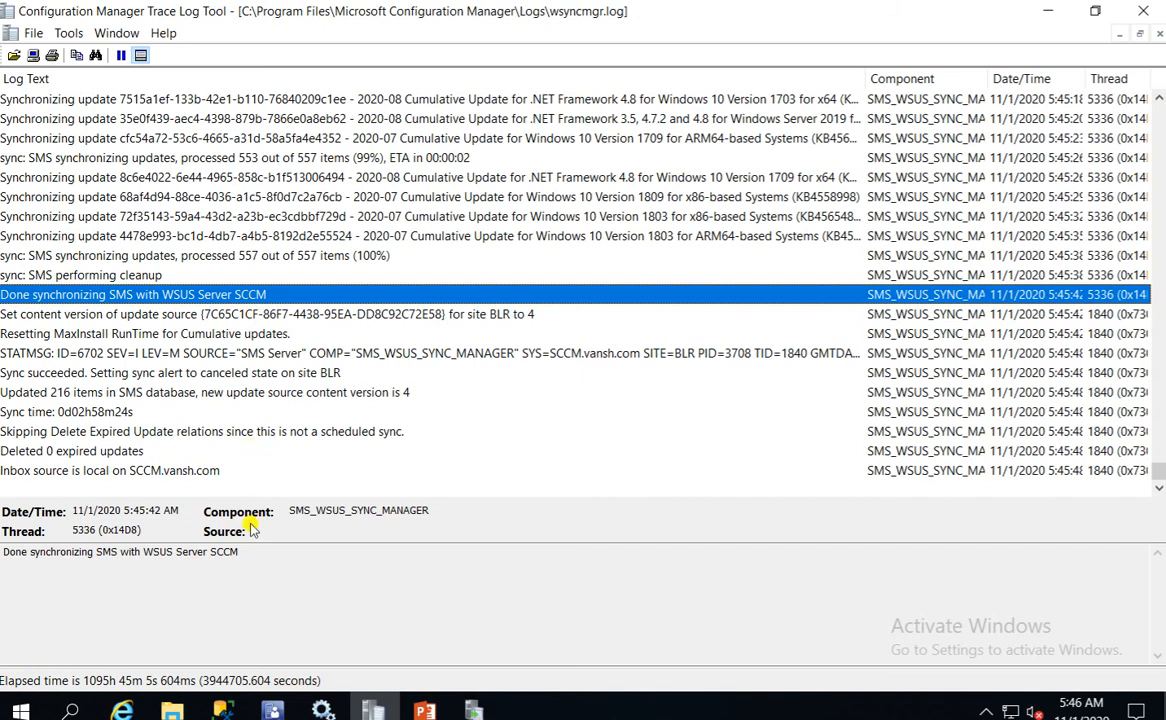
# Read the closing log entries from the update source content version and sync status through to the final inbox source entry
pyautogui.press('Down')
pyautogui.press('Down')
pyautogui.press('Down')
pyautogui.press('Down')
pyautogui.press('Down')
pyautogui.press('Down')
pyautogui.press('Down')
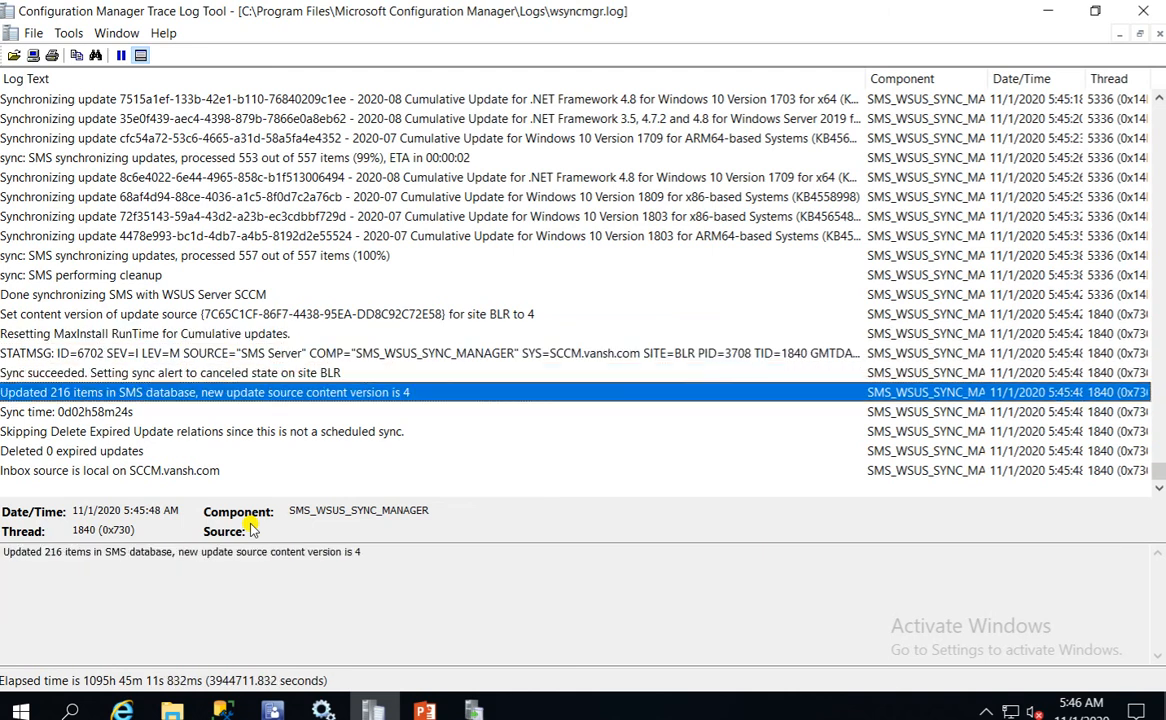
pyautogui.press('Down')
pyautogui.press('Down')
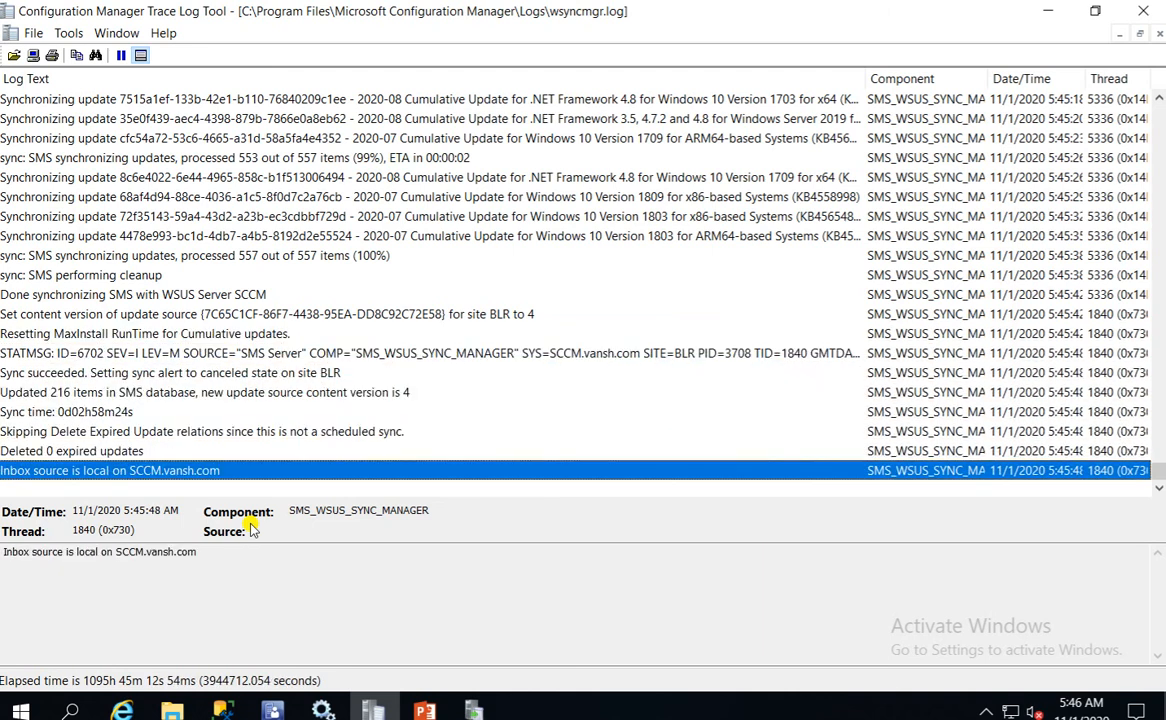
# Go back up from the final log entry to the SMS cleanup entry and reread the synchronization completion entries
pyautogui.press('Up')
pyautogui.press('Up')
pyautogui.press('Up')
pyautogui.press('Up')
pyautogui.press('Up')
pyautogui.press('Up')
pyautogui.press('Up')
pyautogui.press('Up')
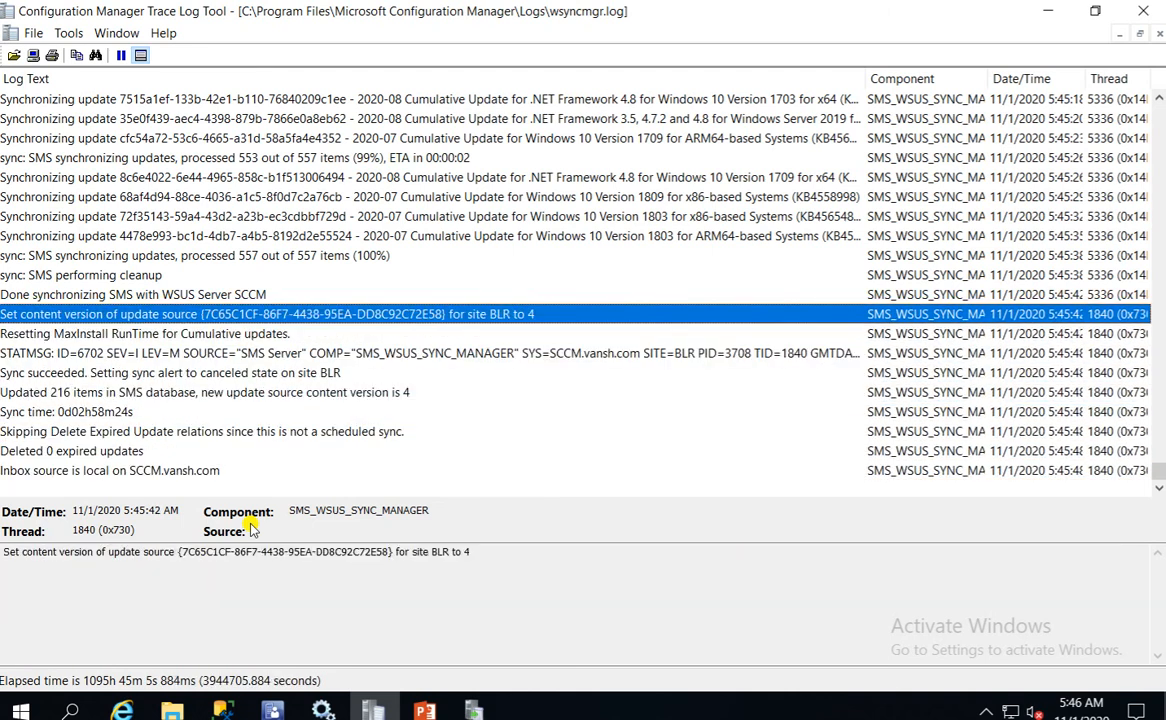
pyautogui.press('Up')
pyautogui.press('Up')
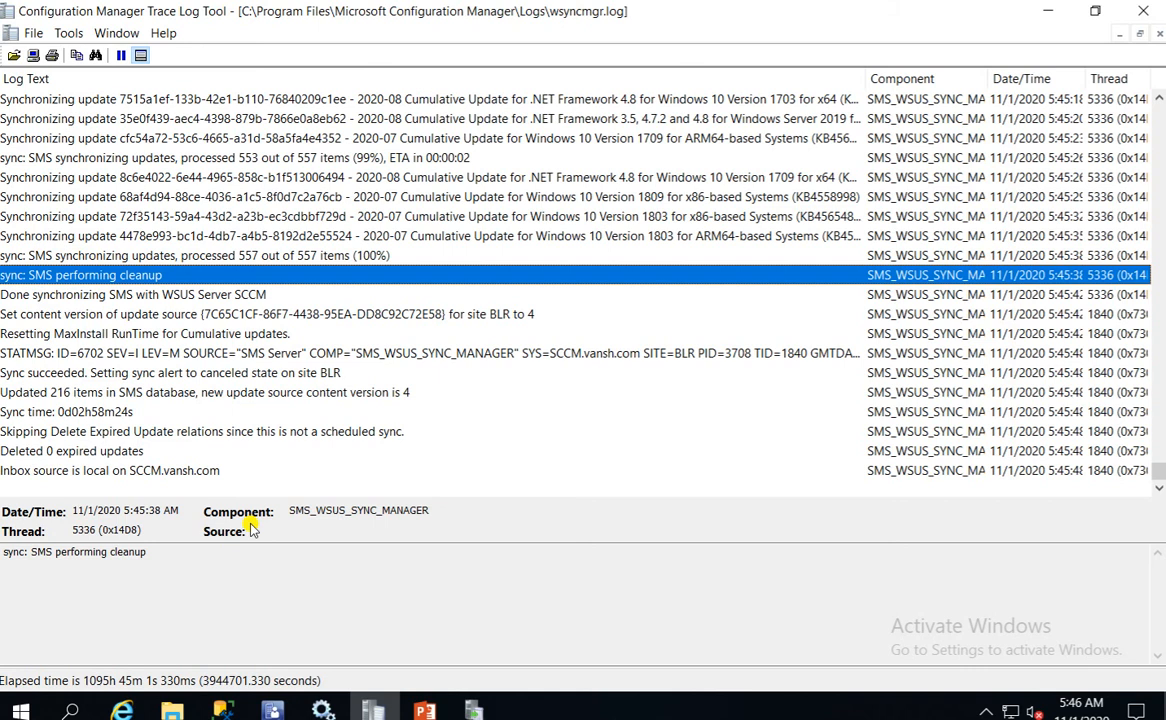
pyautogui.press('Down')
pyautogui.press('Down')
pyautogui.press('Down')
pyautogui.press('Down')
pyautogui.press('Down')
pyautogui.press('Down')
pyautogui.press('Down')
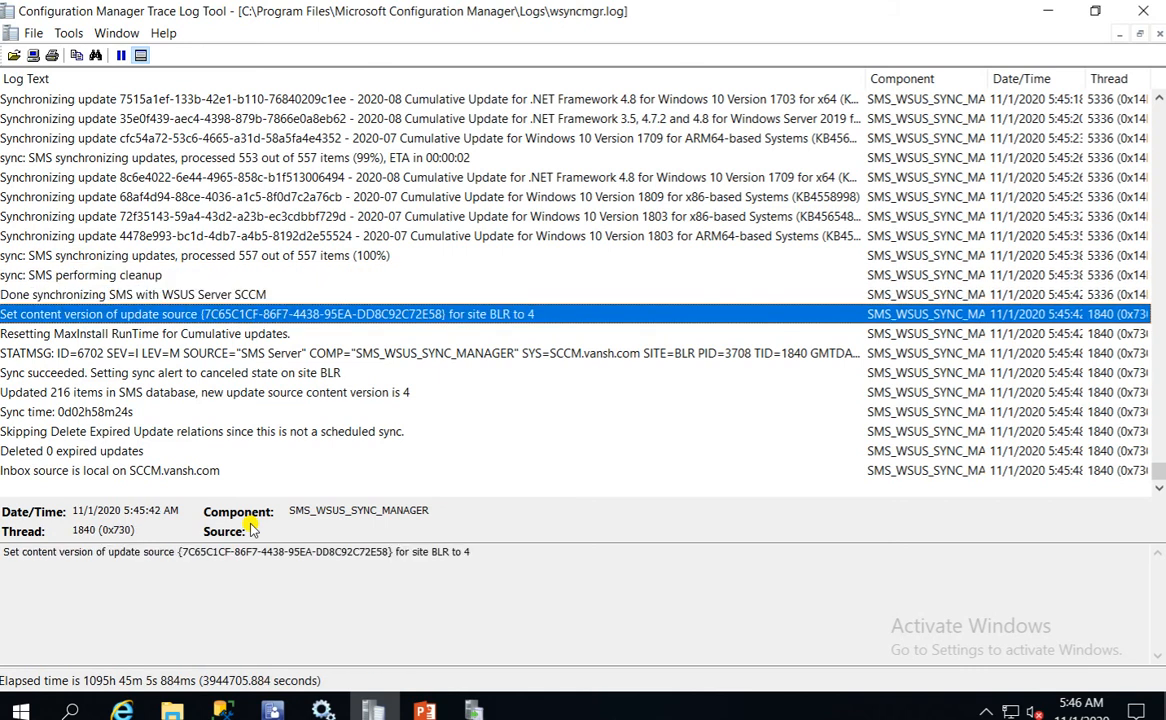
# Read the closing log entries again, from the last inbox source entry back to the sync succeeded and STATMSG ID=6702 entries
pyautogui.press('Down')
pyautogui.press('Down')
pyautogui.press('Down')
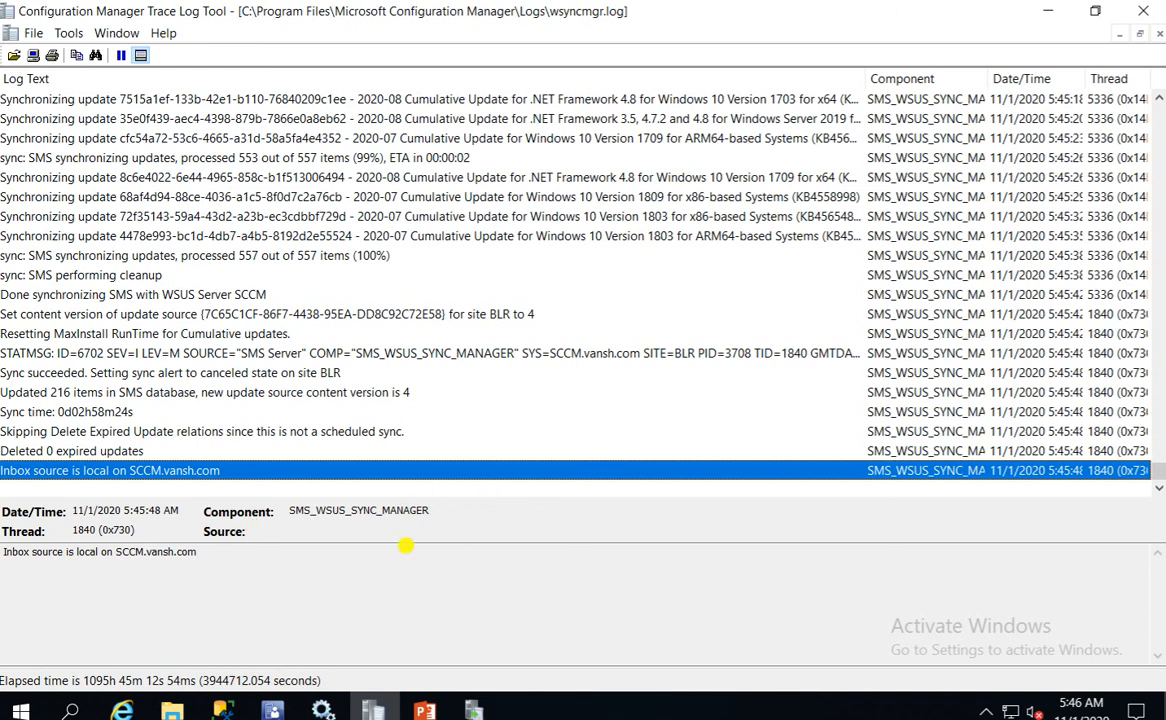
pyautogui.click(312, 397)
pyautogui.click(290, 372)
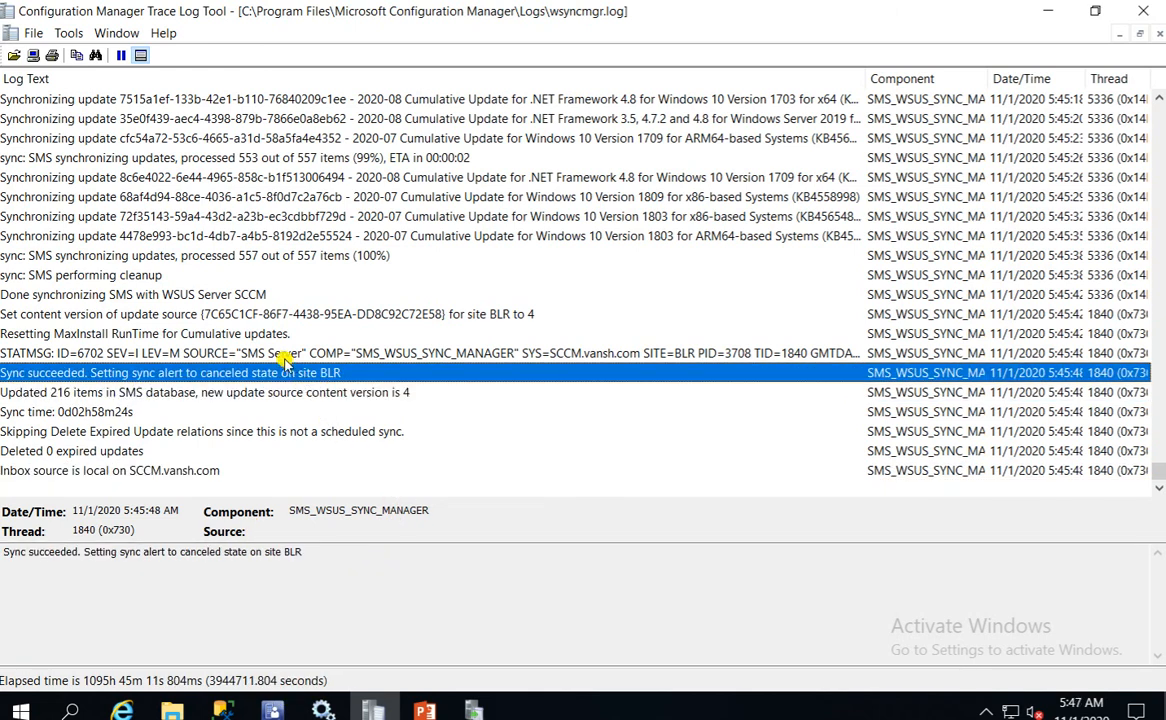
pyautogui.click(255, 333)
pyautogui.click(250, 352)
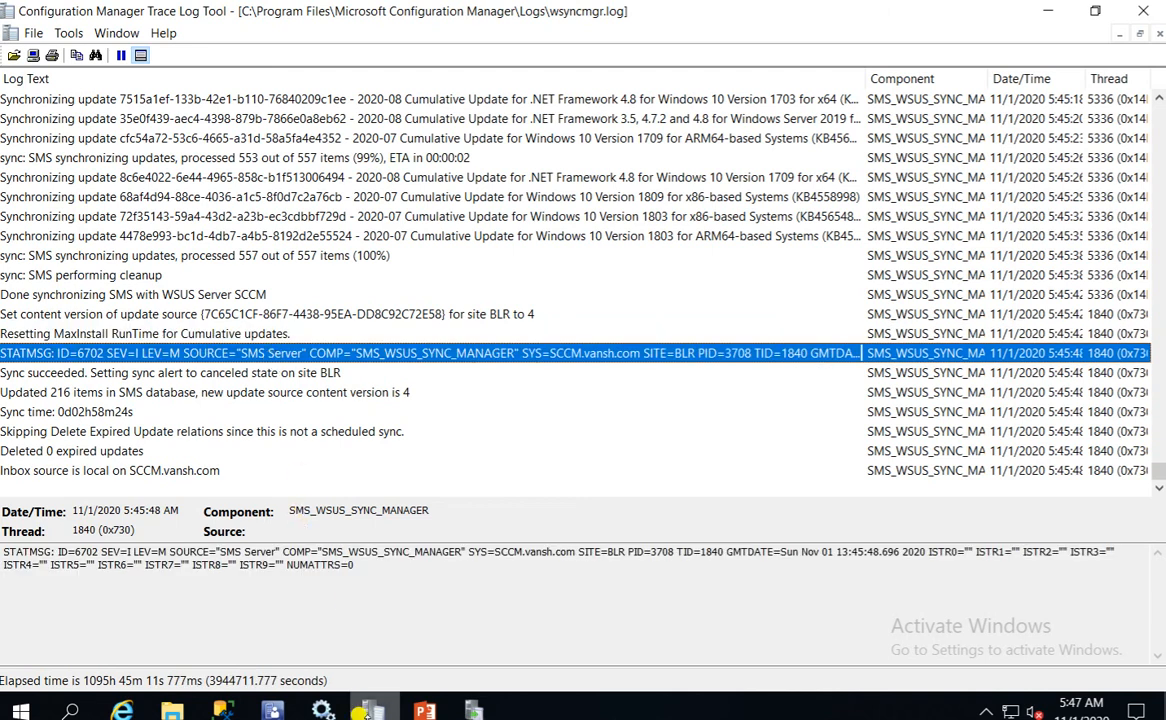
# Switch to the Configuration Manager console and look through the synchronized updates under All Software Updates
pyautogui.click(250, 710)
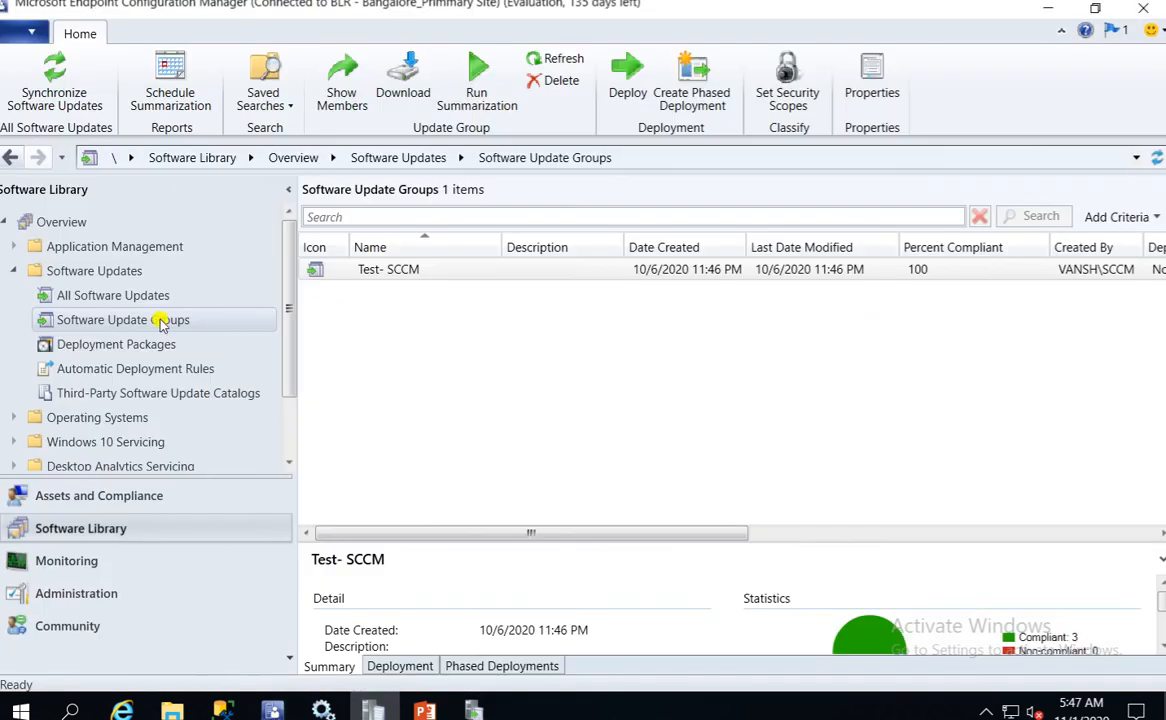
pyautogui.click(135, 298)
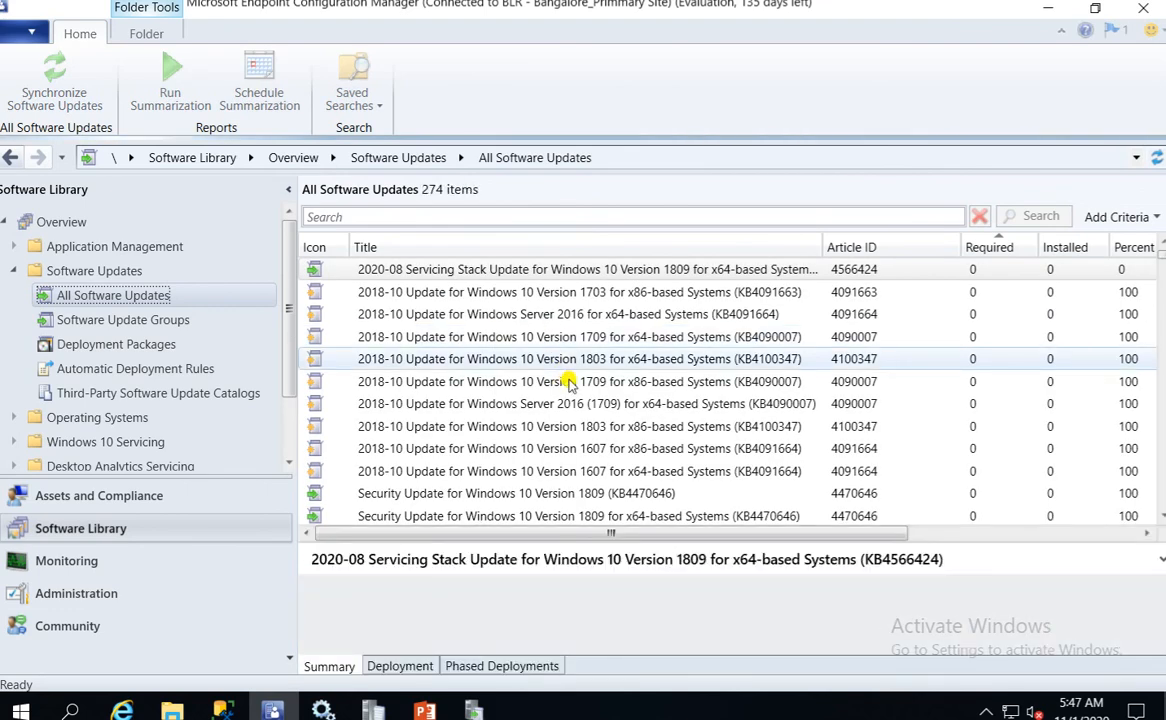
pyautogui.click(550, 360)
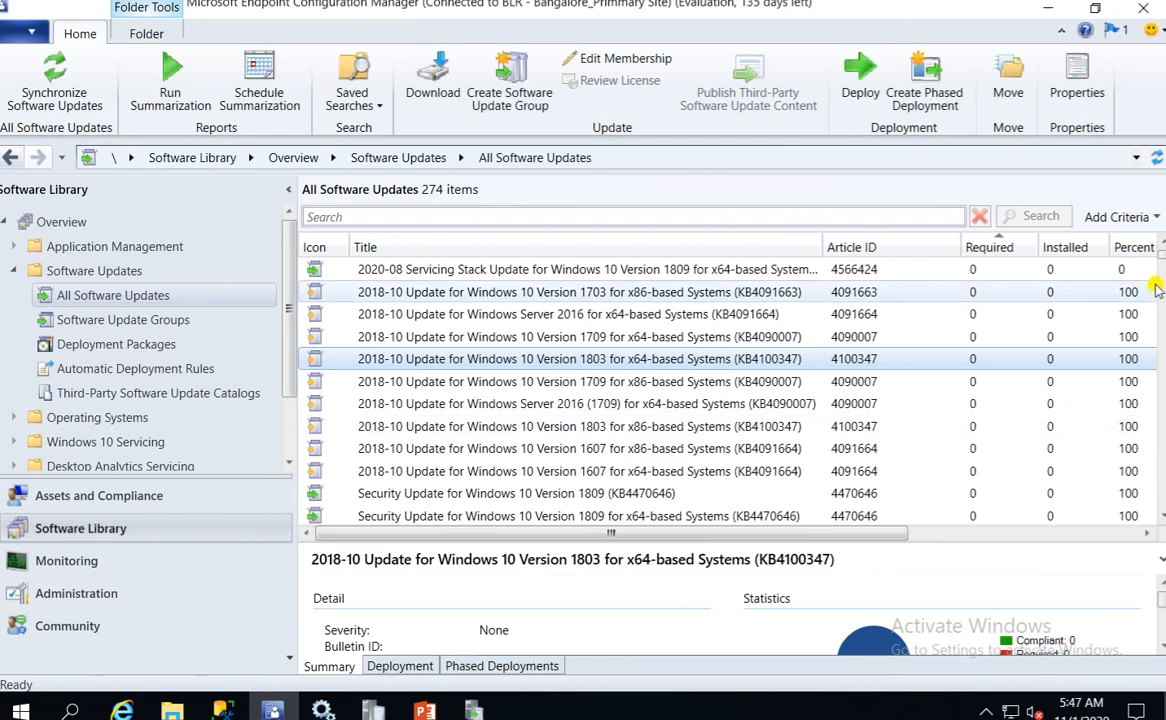
pyautogui.moveTo(1160, 270); pyautogui.dragTo(1158, 463)
# Check the server overview in Update Services, minimize it, and examine the remaining entries through the end of the All Software Updates list
pyautogui.click(474, 710)
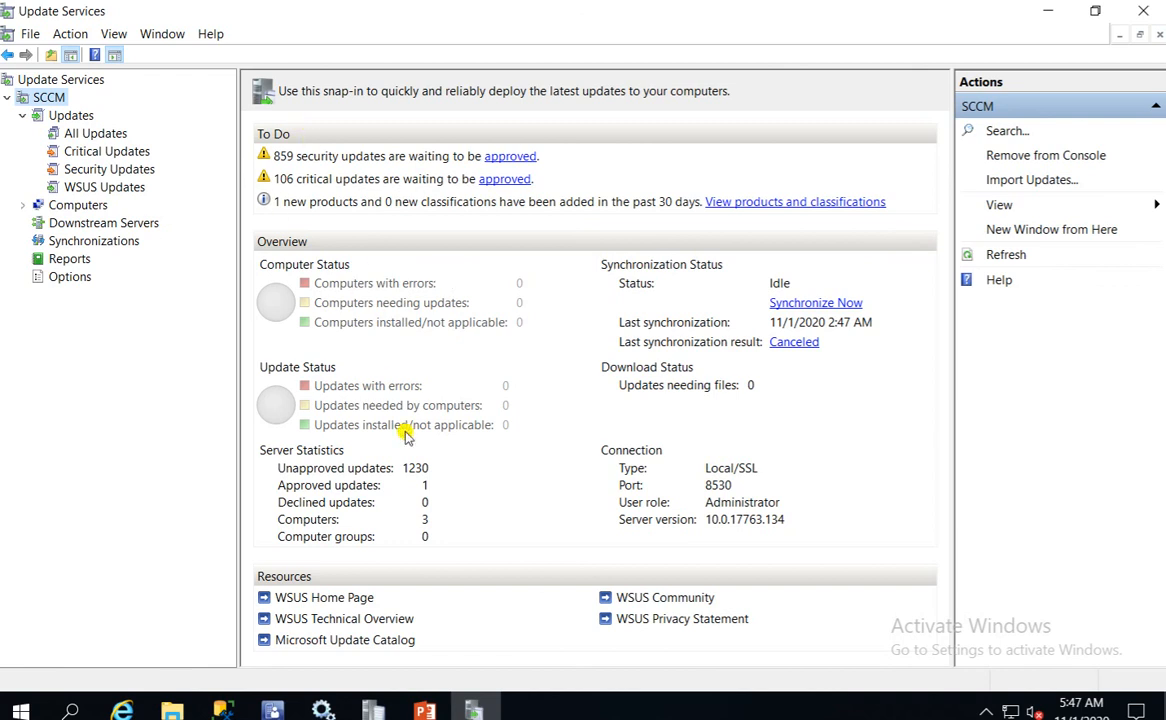
pyautogui.click(1048, 11)
pyautogui.click(621, 389)
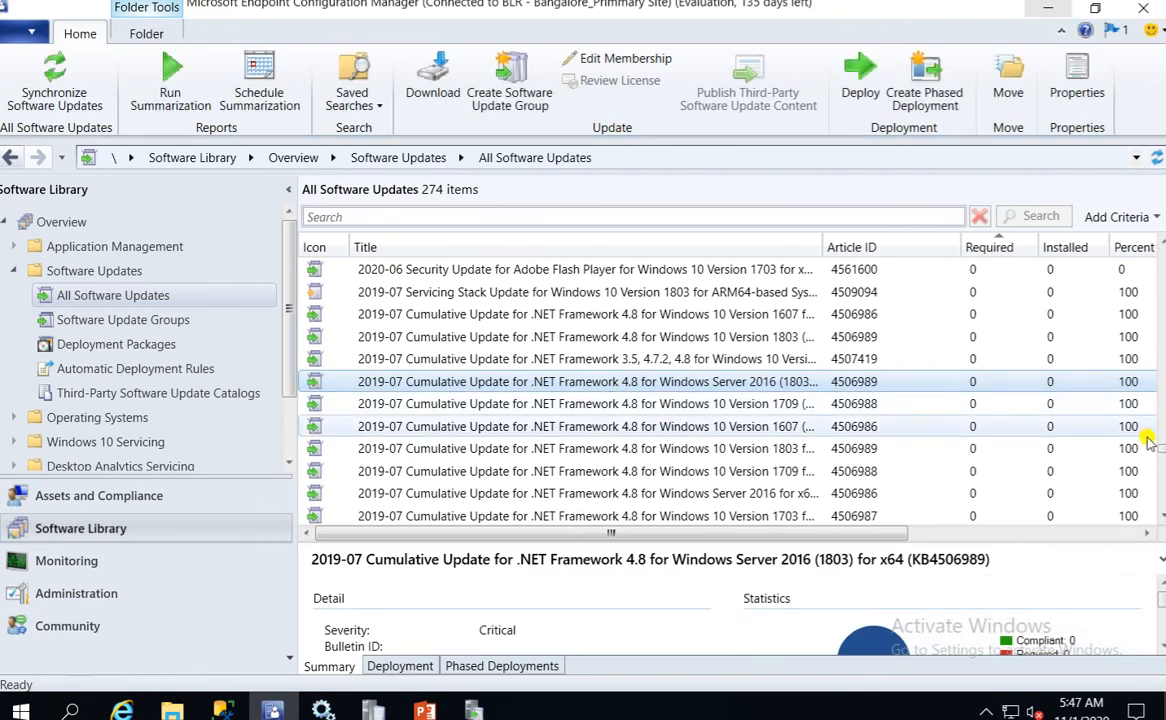
pyautogui.moveTo(1162, 455); pyautogui.dragTo(1162, 512)
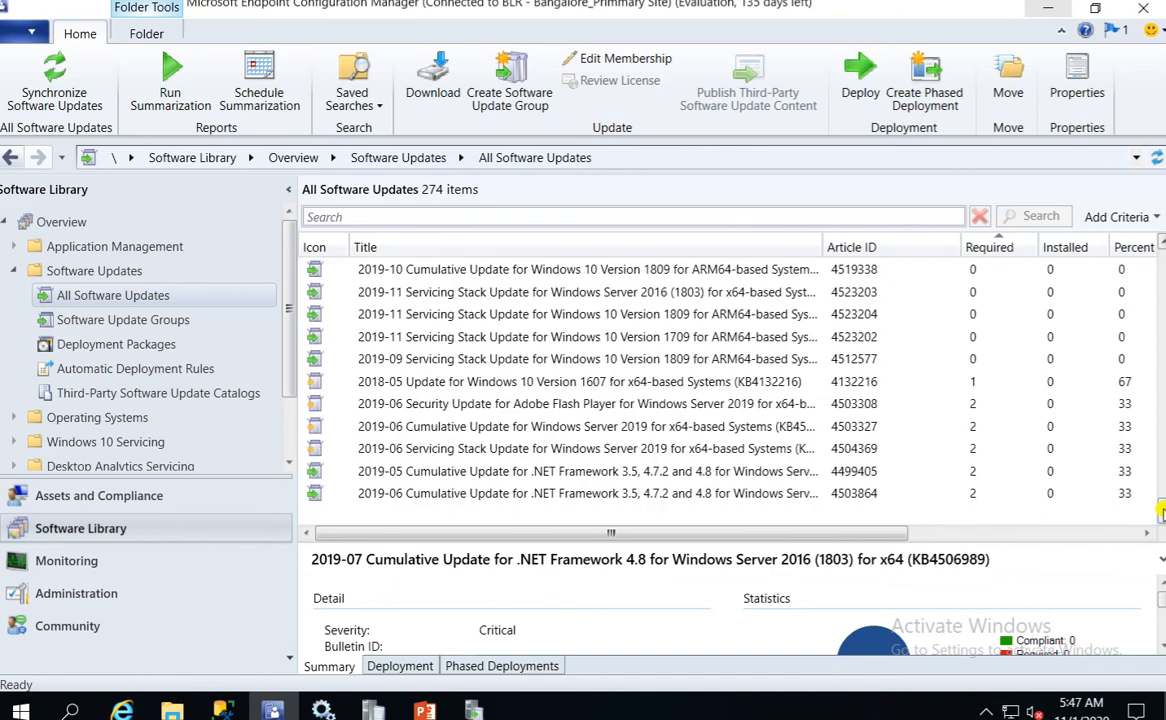
pyautogui.click(456, 336)
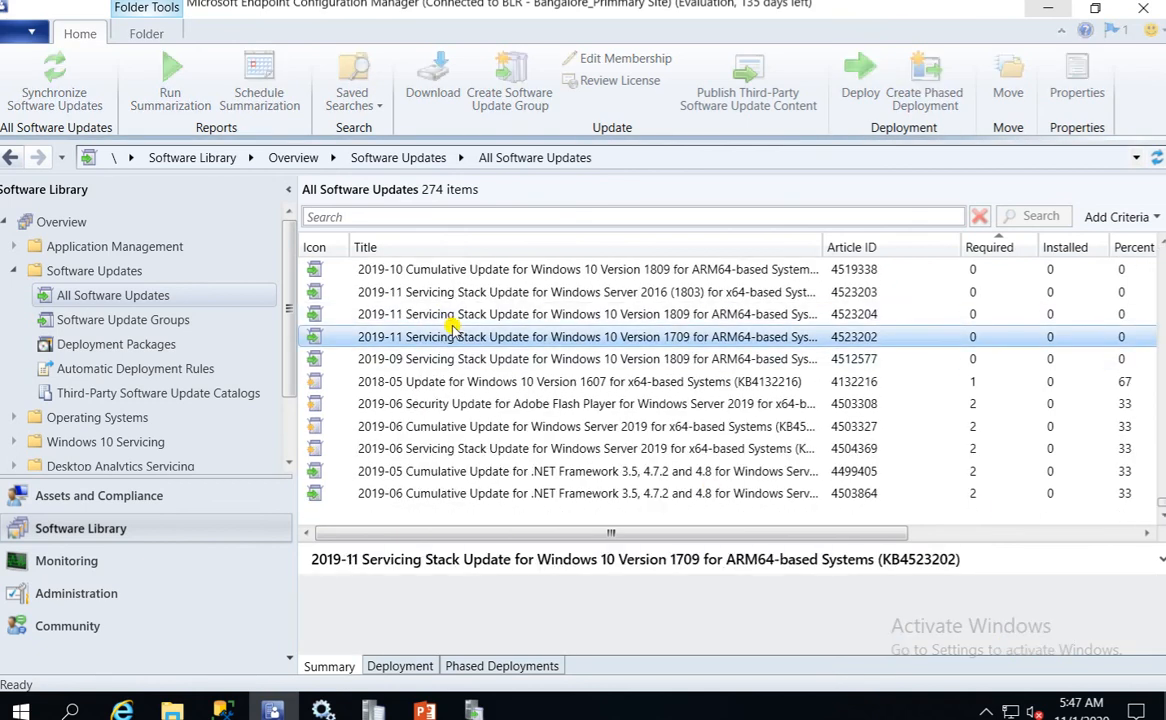